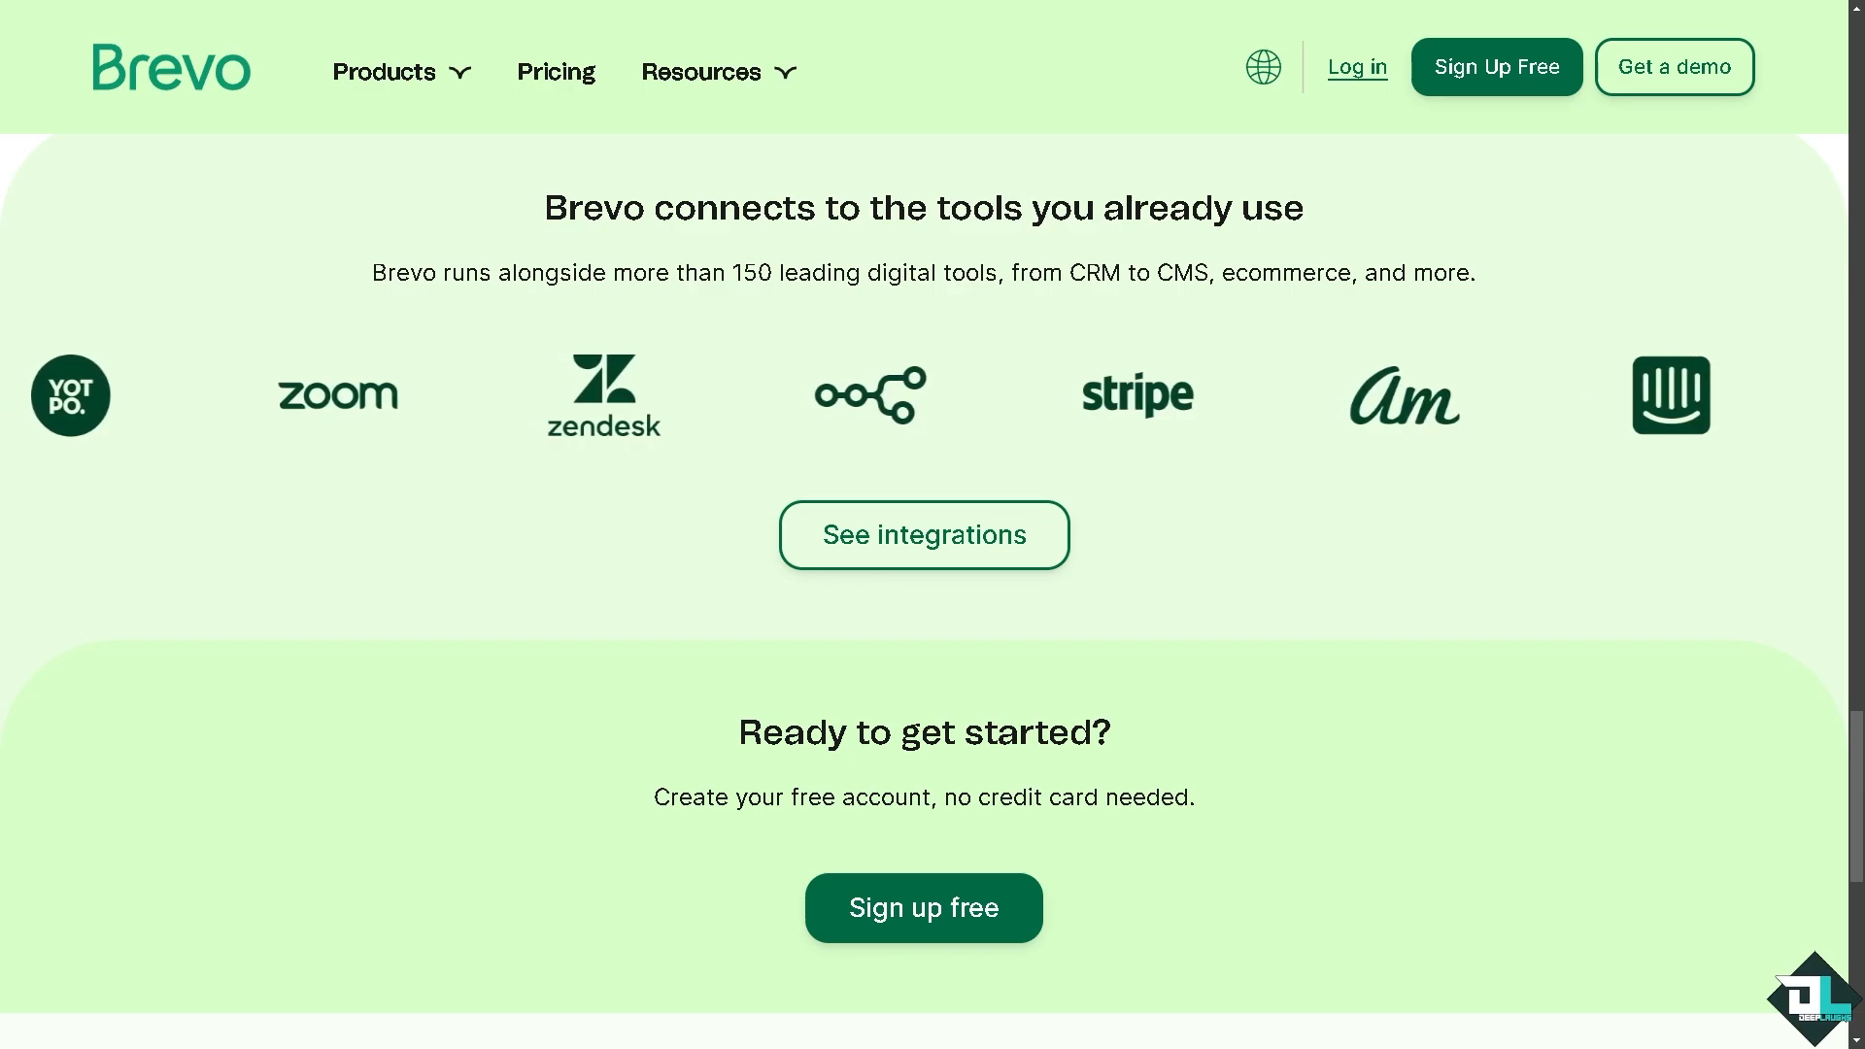
- Start the free sign-up from the Brevo homepage
key(Home)
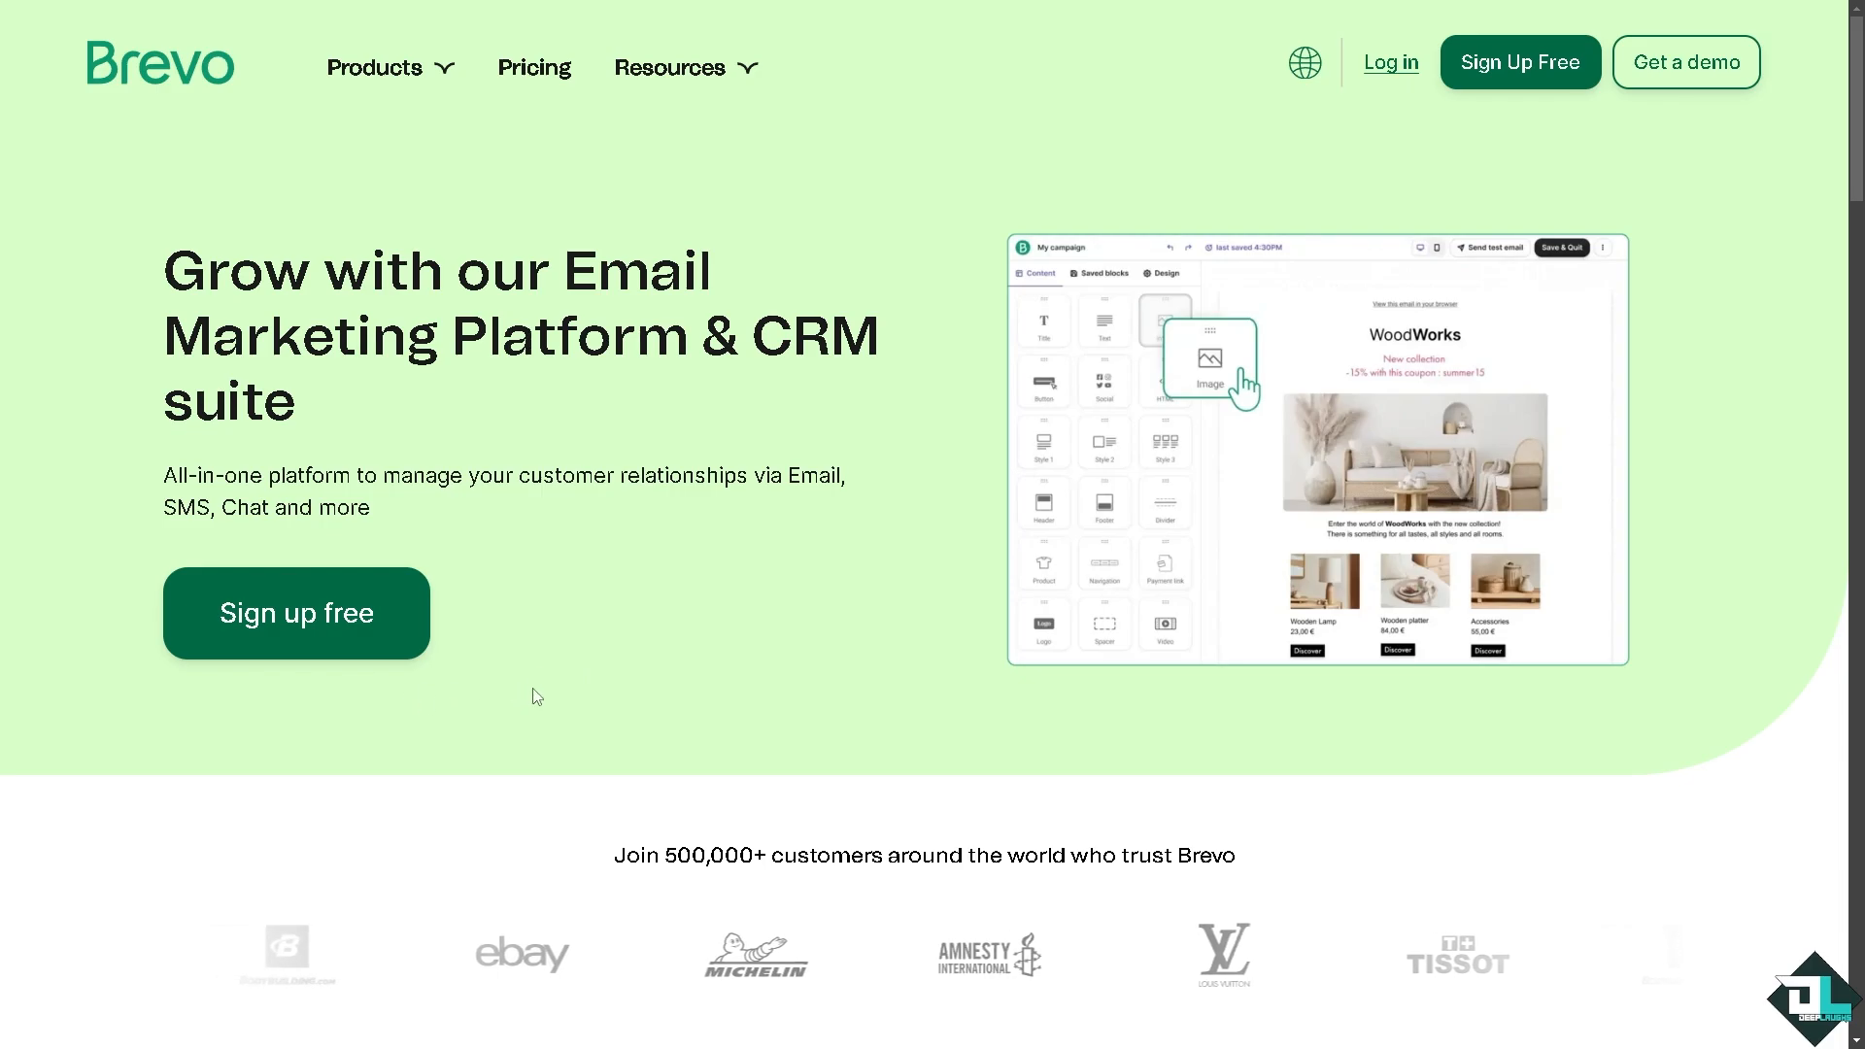
click(335, 612)
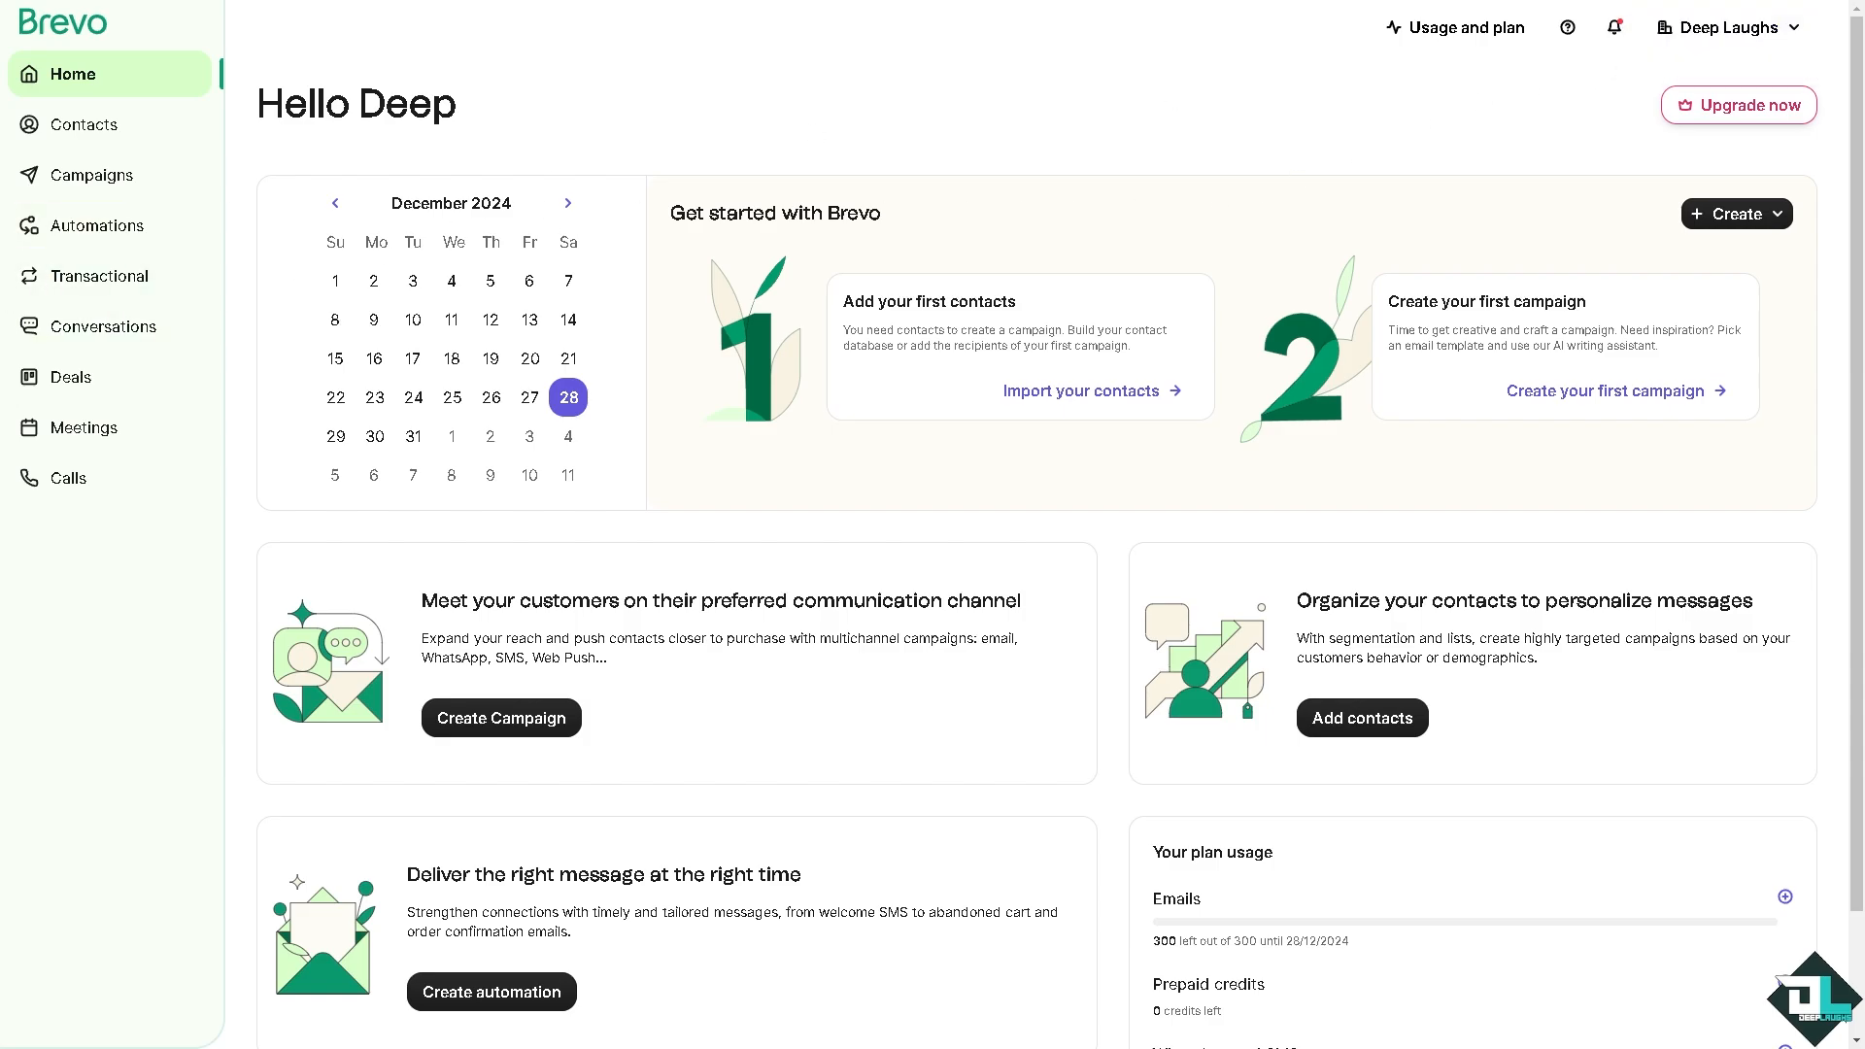
- Open the domain list under Senders, Domains & Dedicated IPs and start authenticating deeplaughs.com through to its DNS records
click(1729, 28)
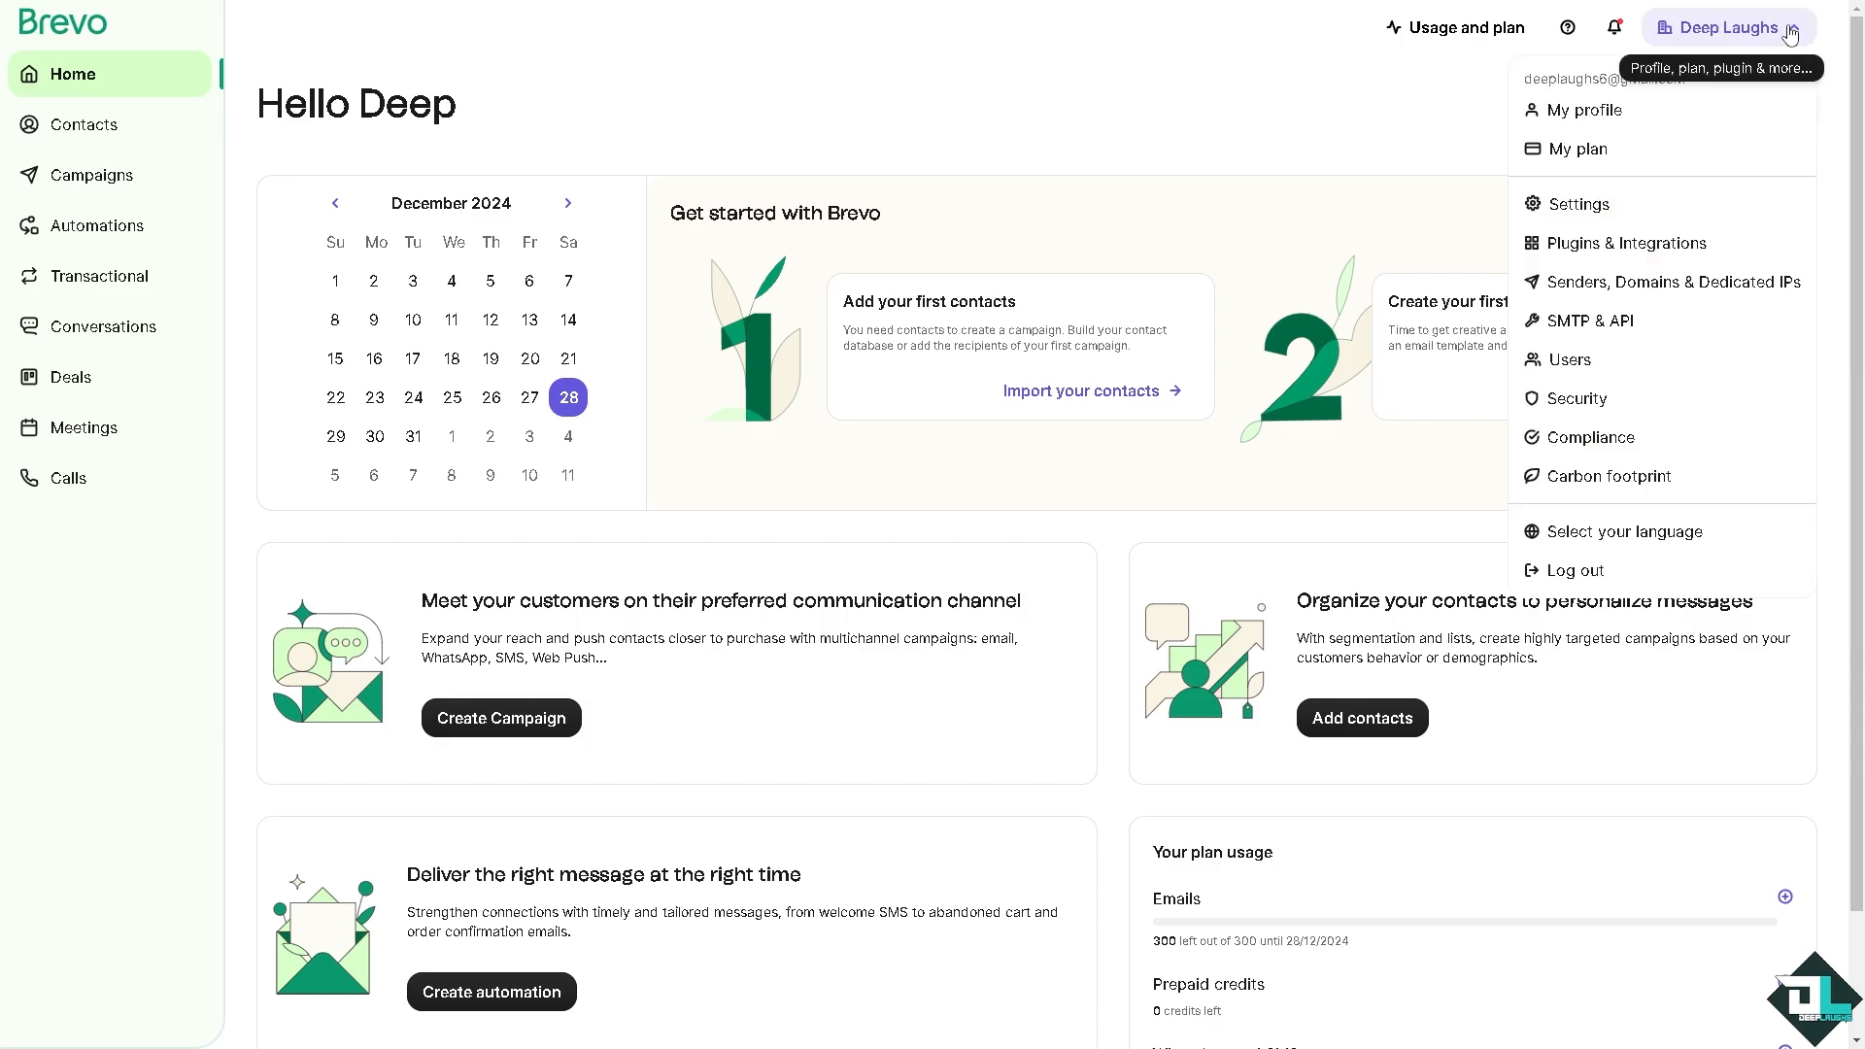
click(1642, 290)
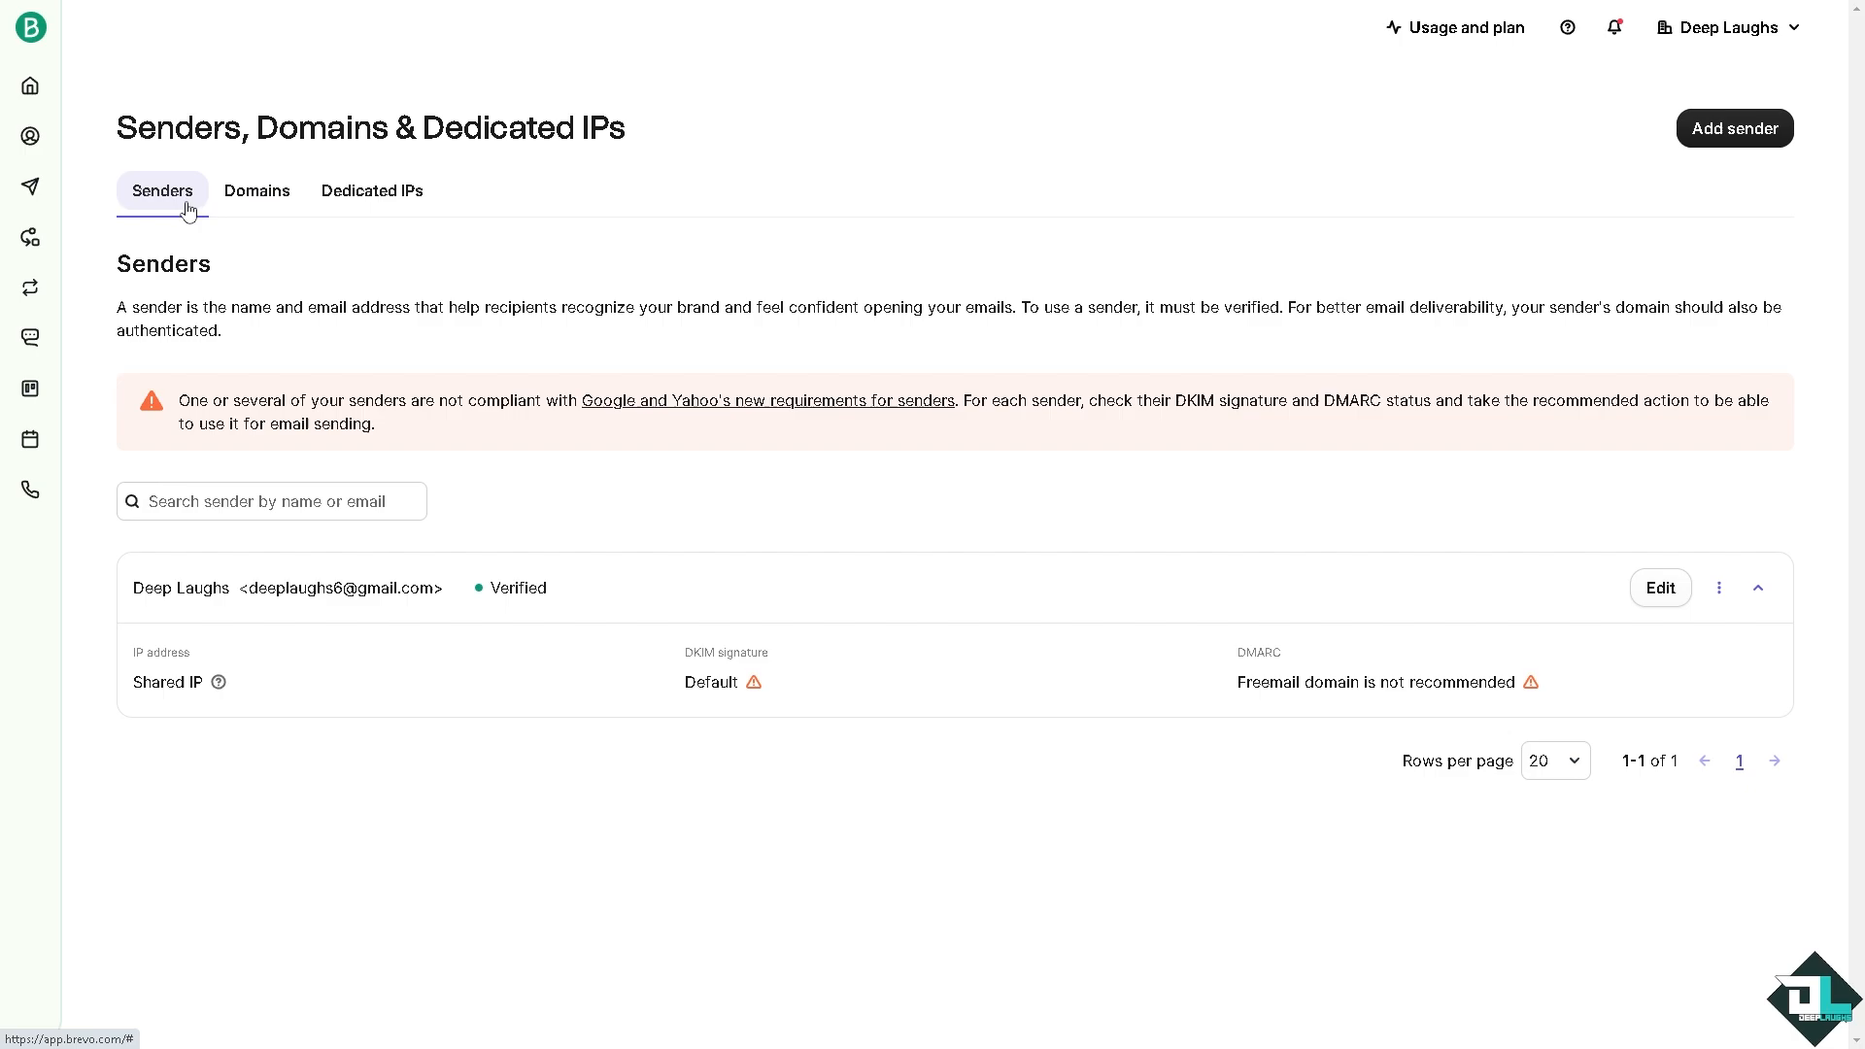
click(262, 204)
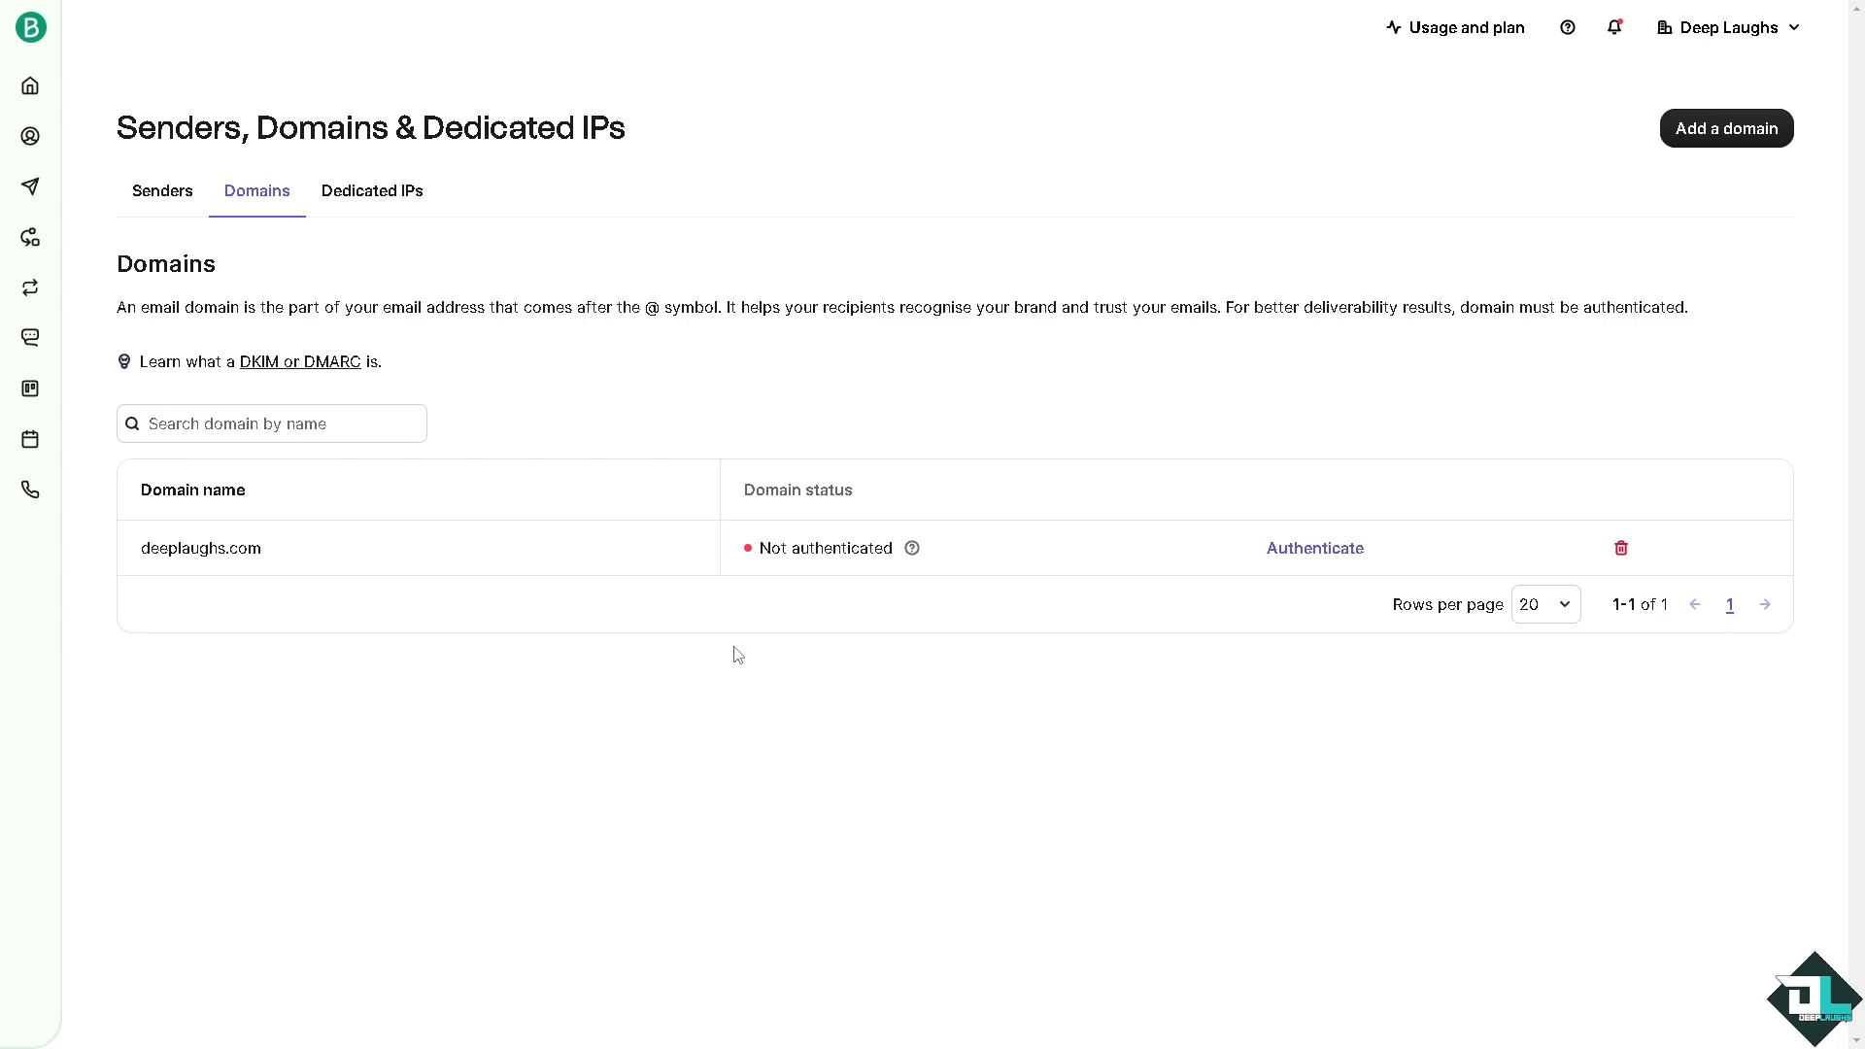
click(1317, 550)
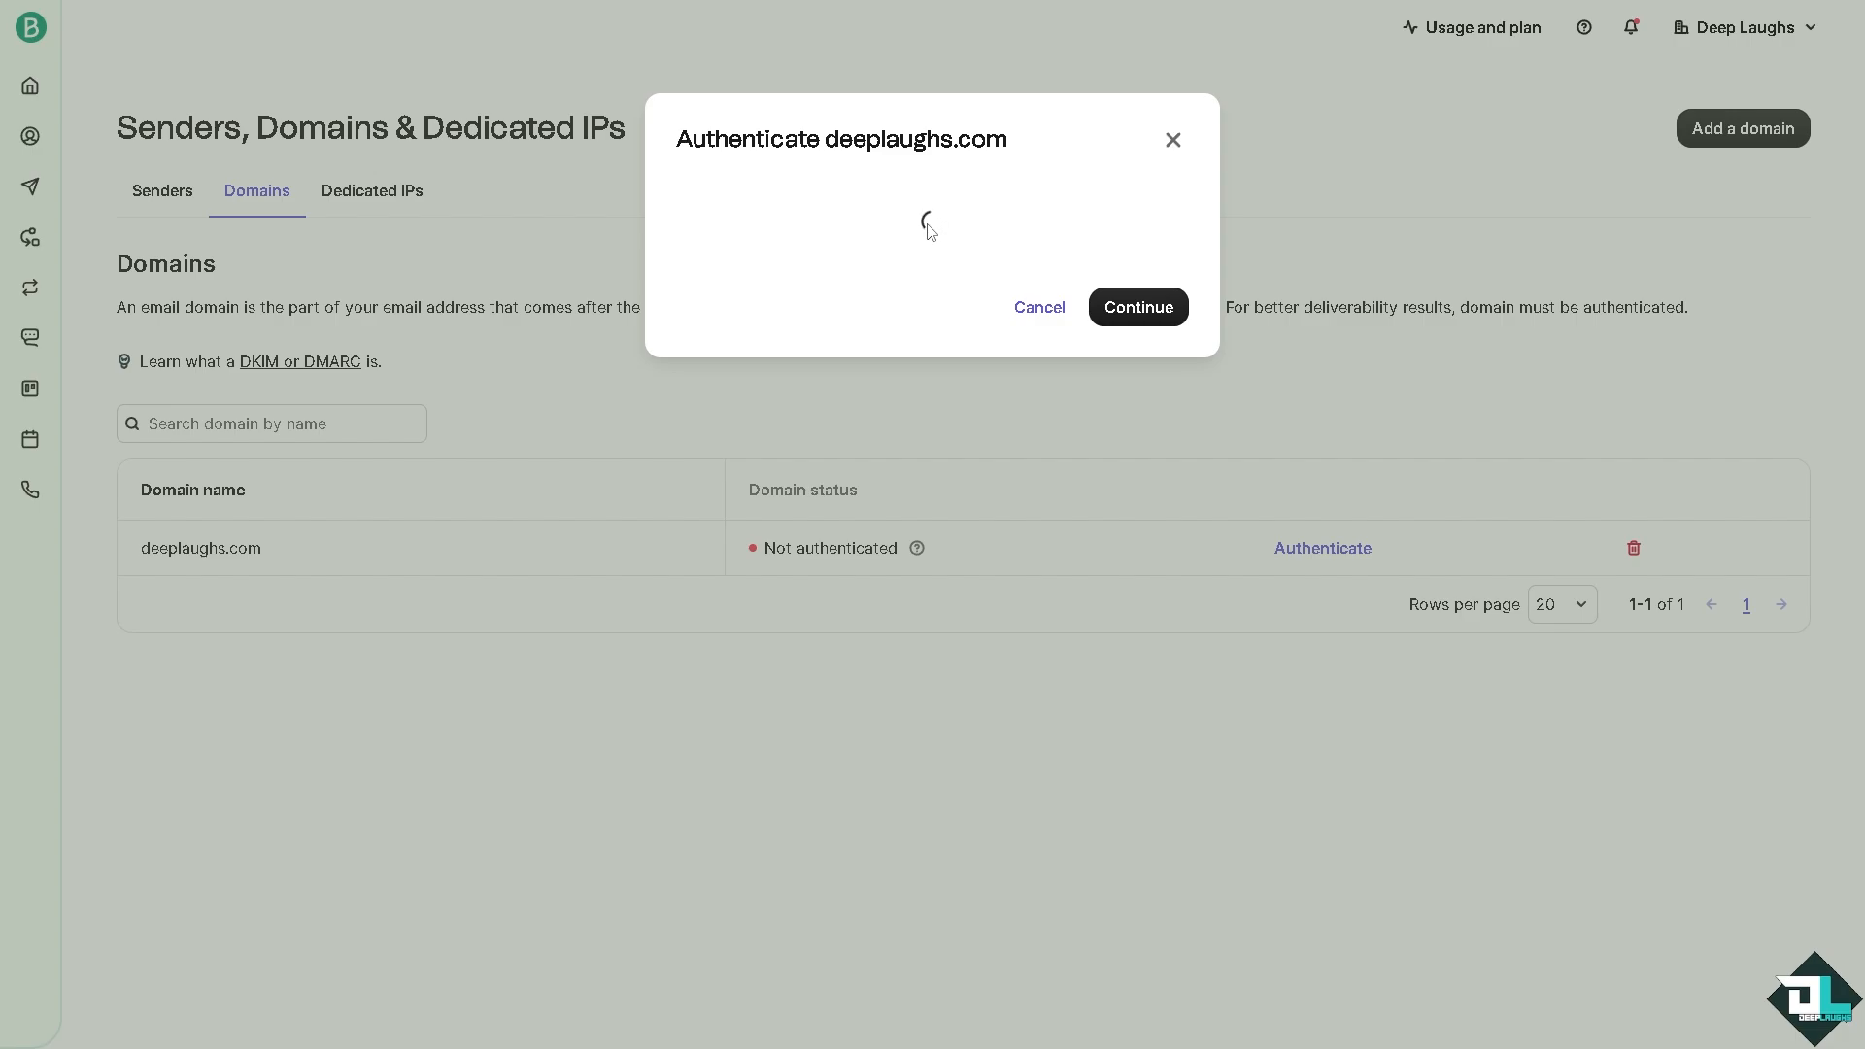
click(1117, 309)
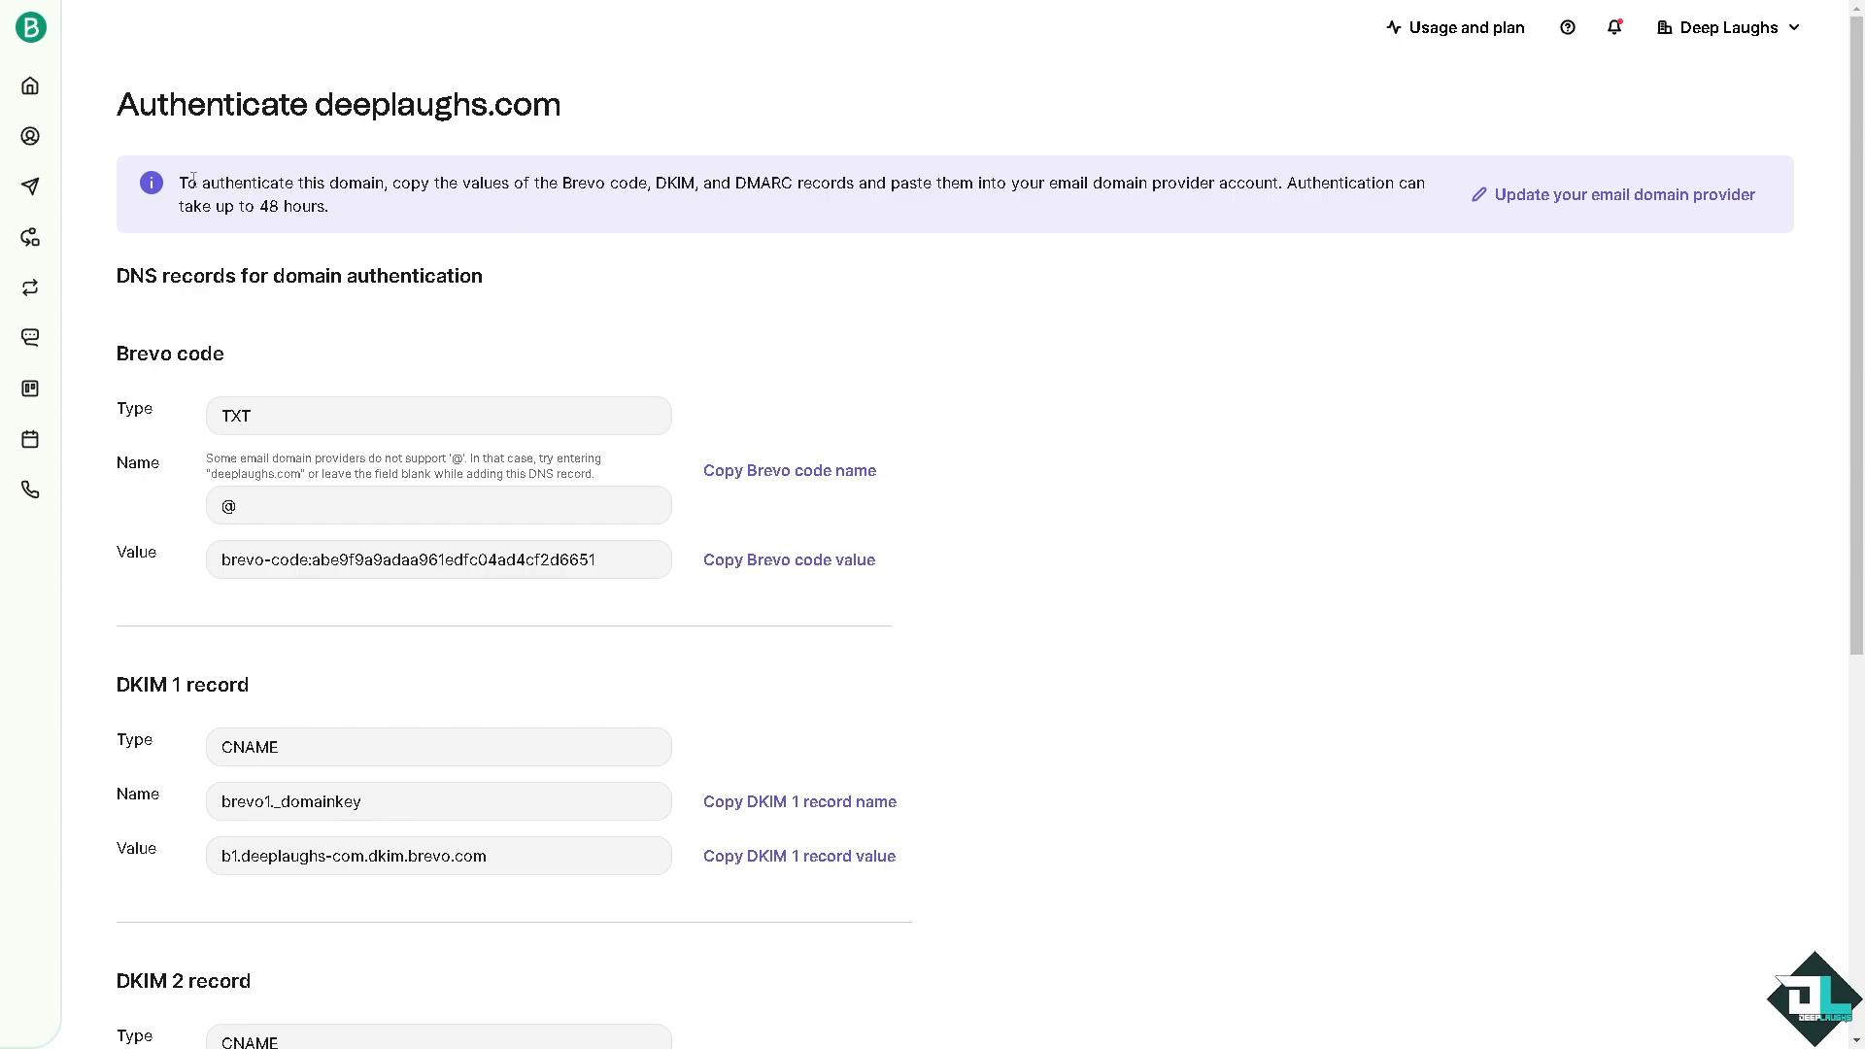
- Set the email domain provider for deeplaughs.com to Square Space and save the change
drag(183, 183, 269, 201)
click(243, 201)
click(1493, 202)
click(993, 255)
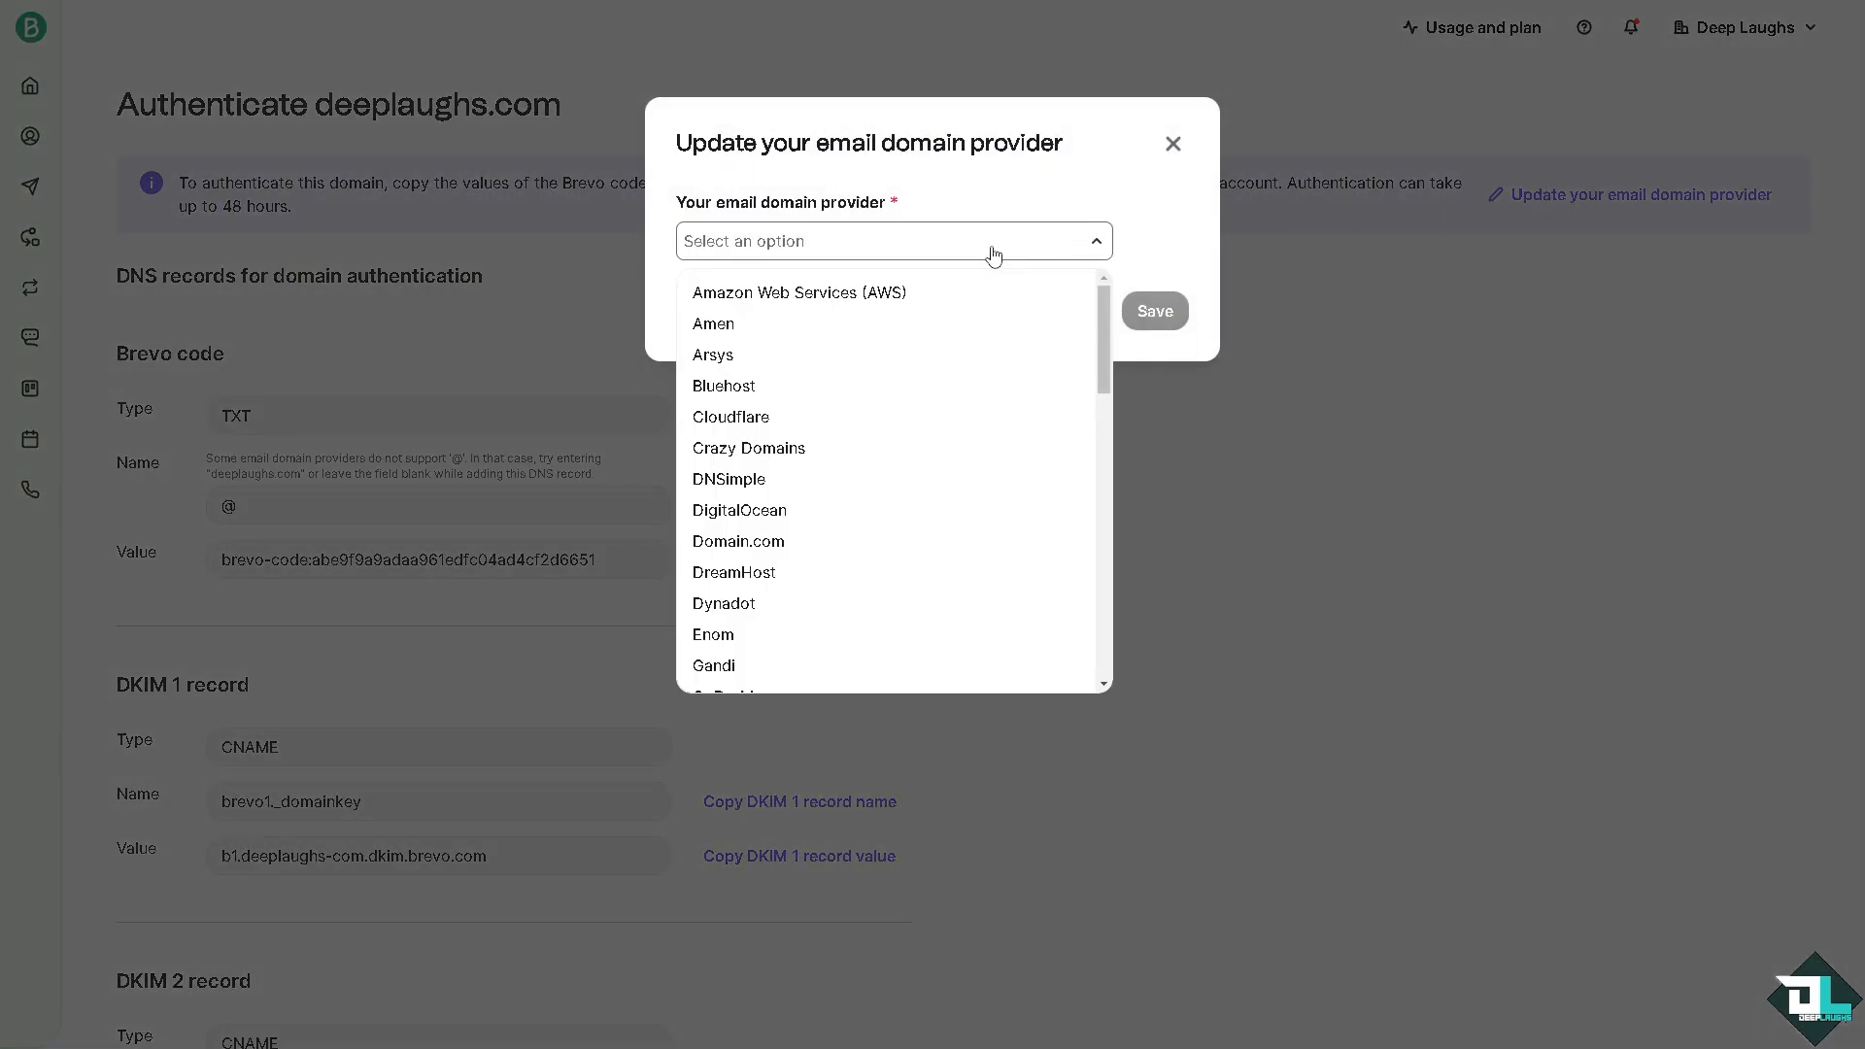
scroll(905, 420, down, 2)
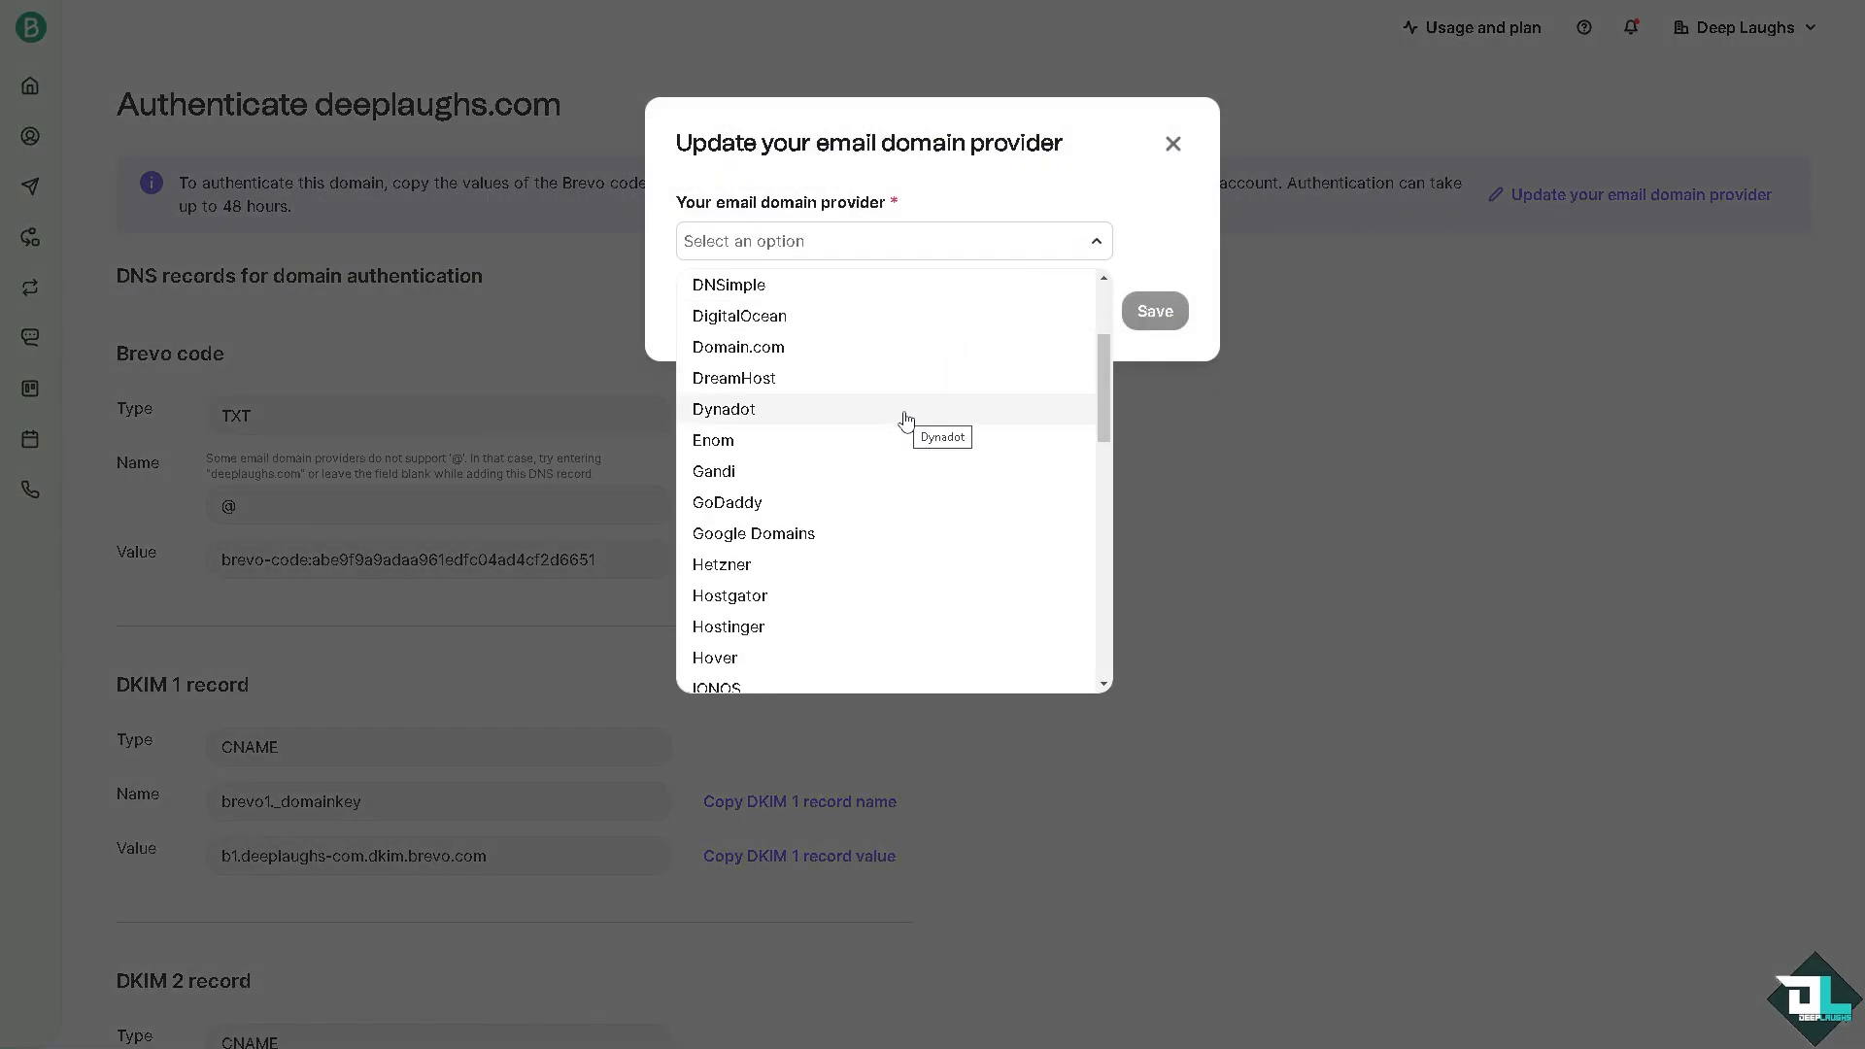
scroll(894, 461, down, 4)
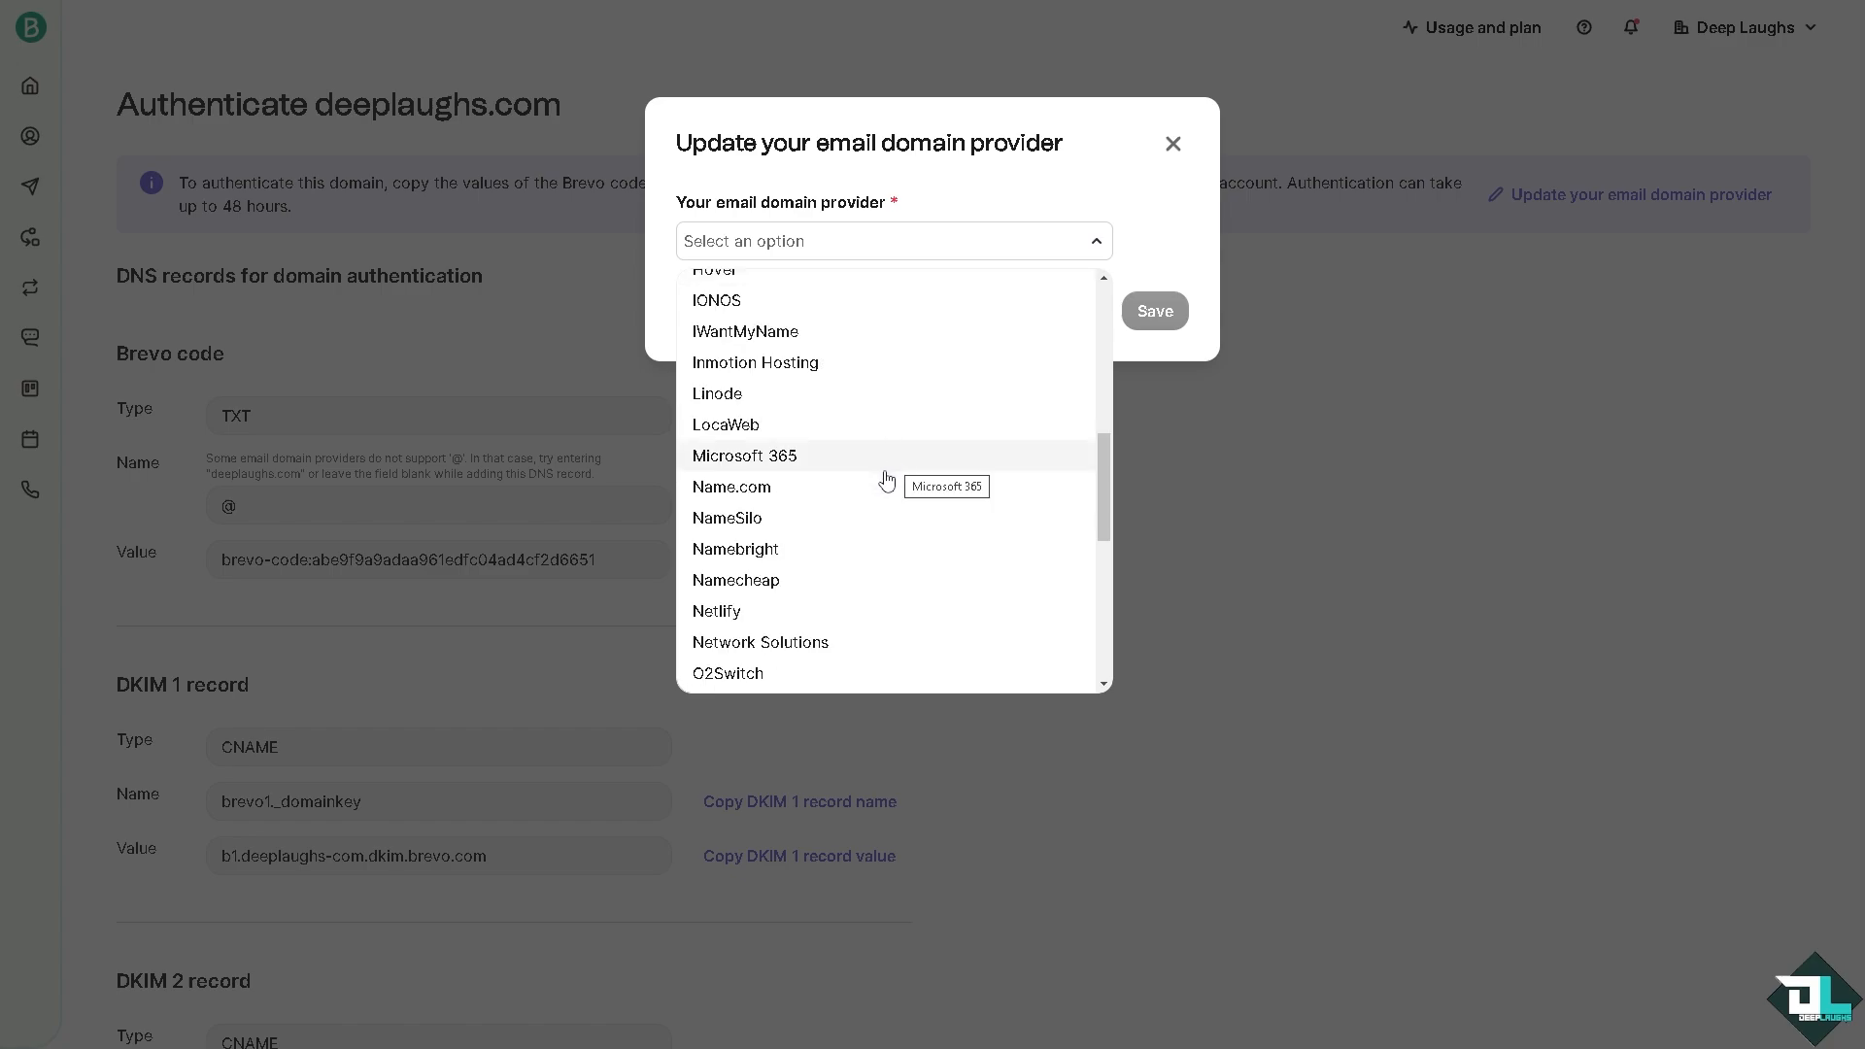
scroll(884, 486, down, 1)
scroll(874, 495, up, 2)
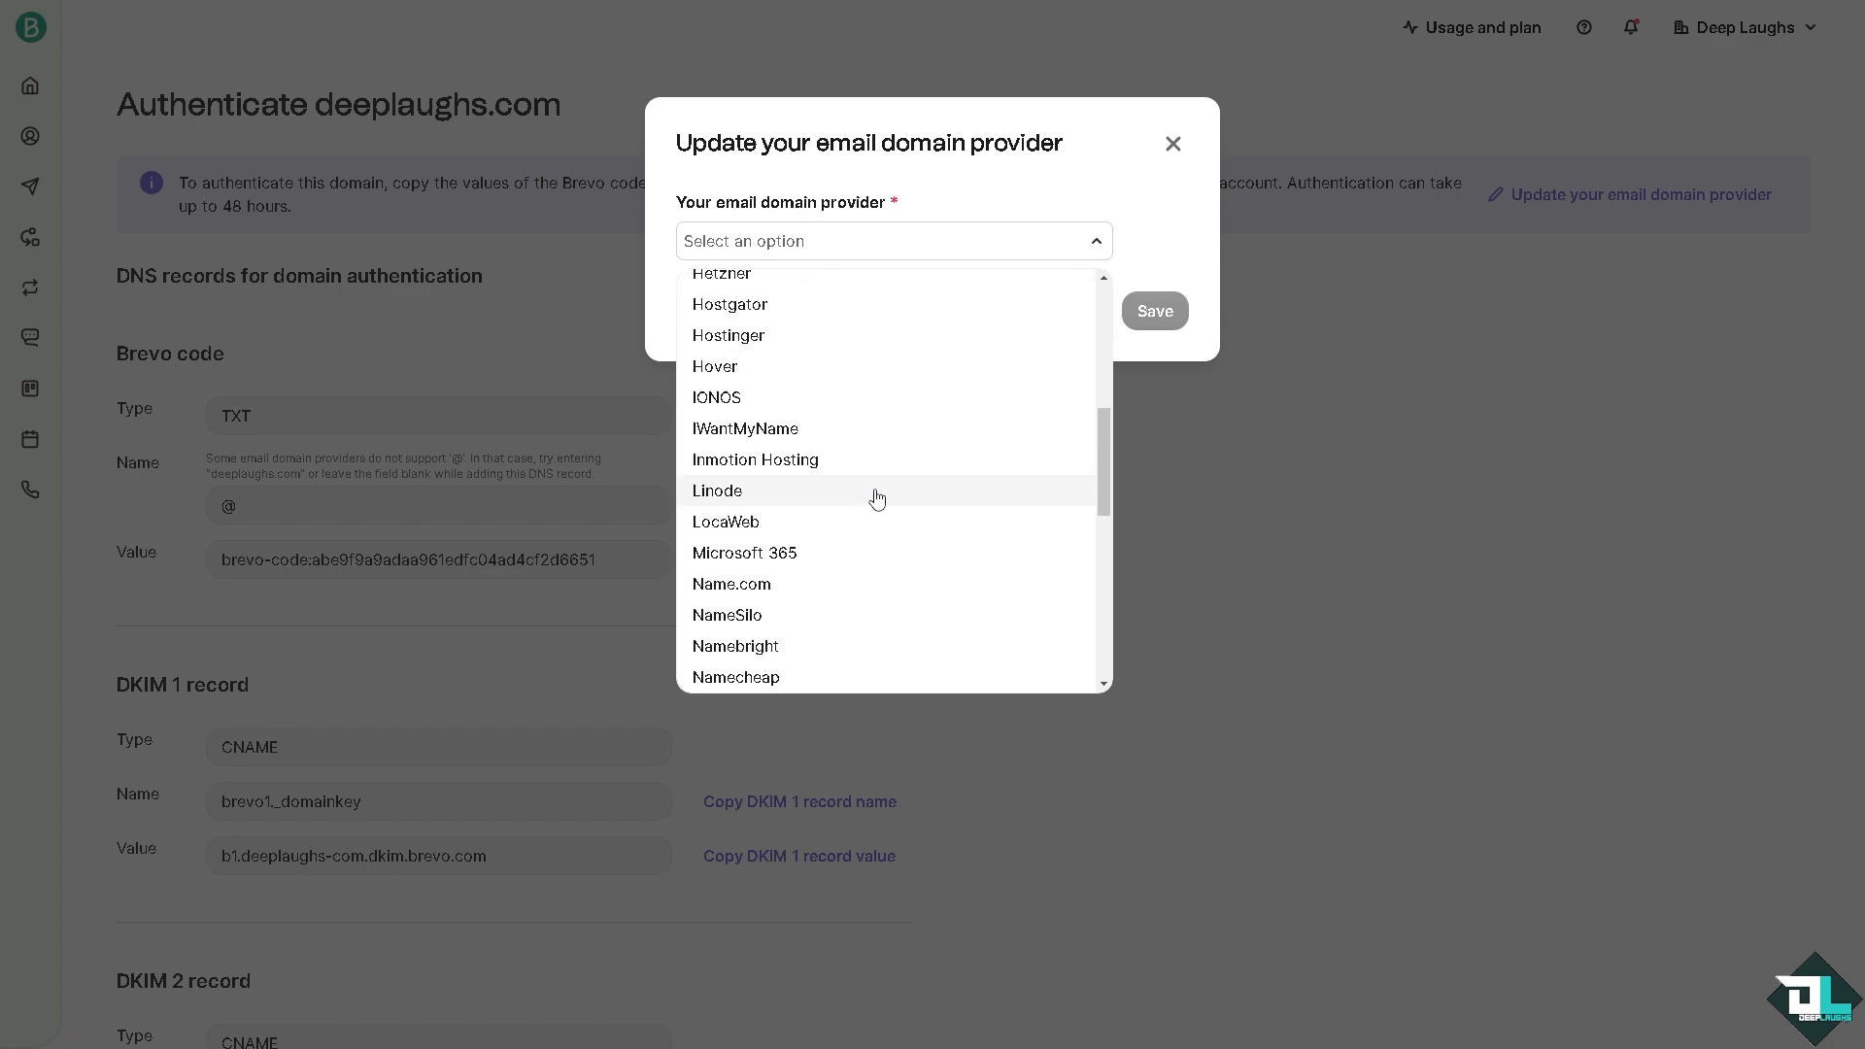
scroll(876, 505, up, 4)
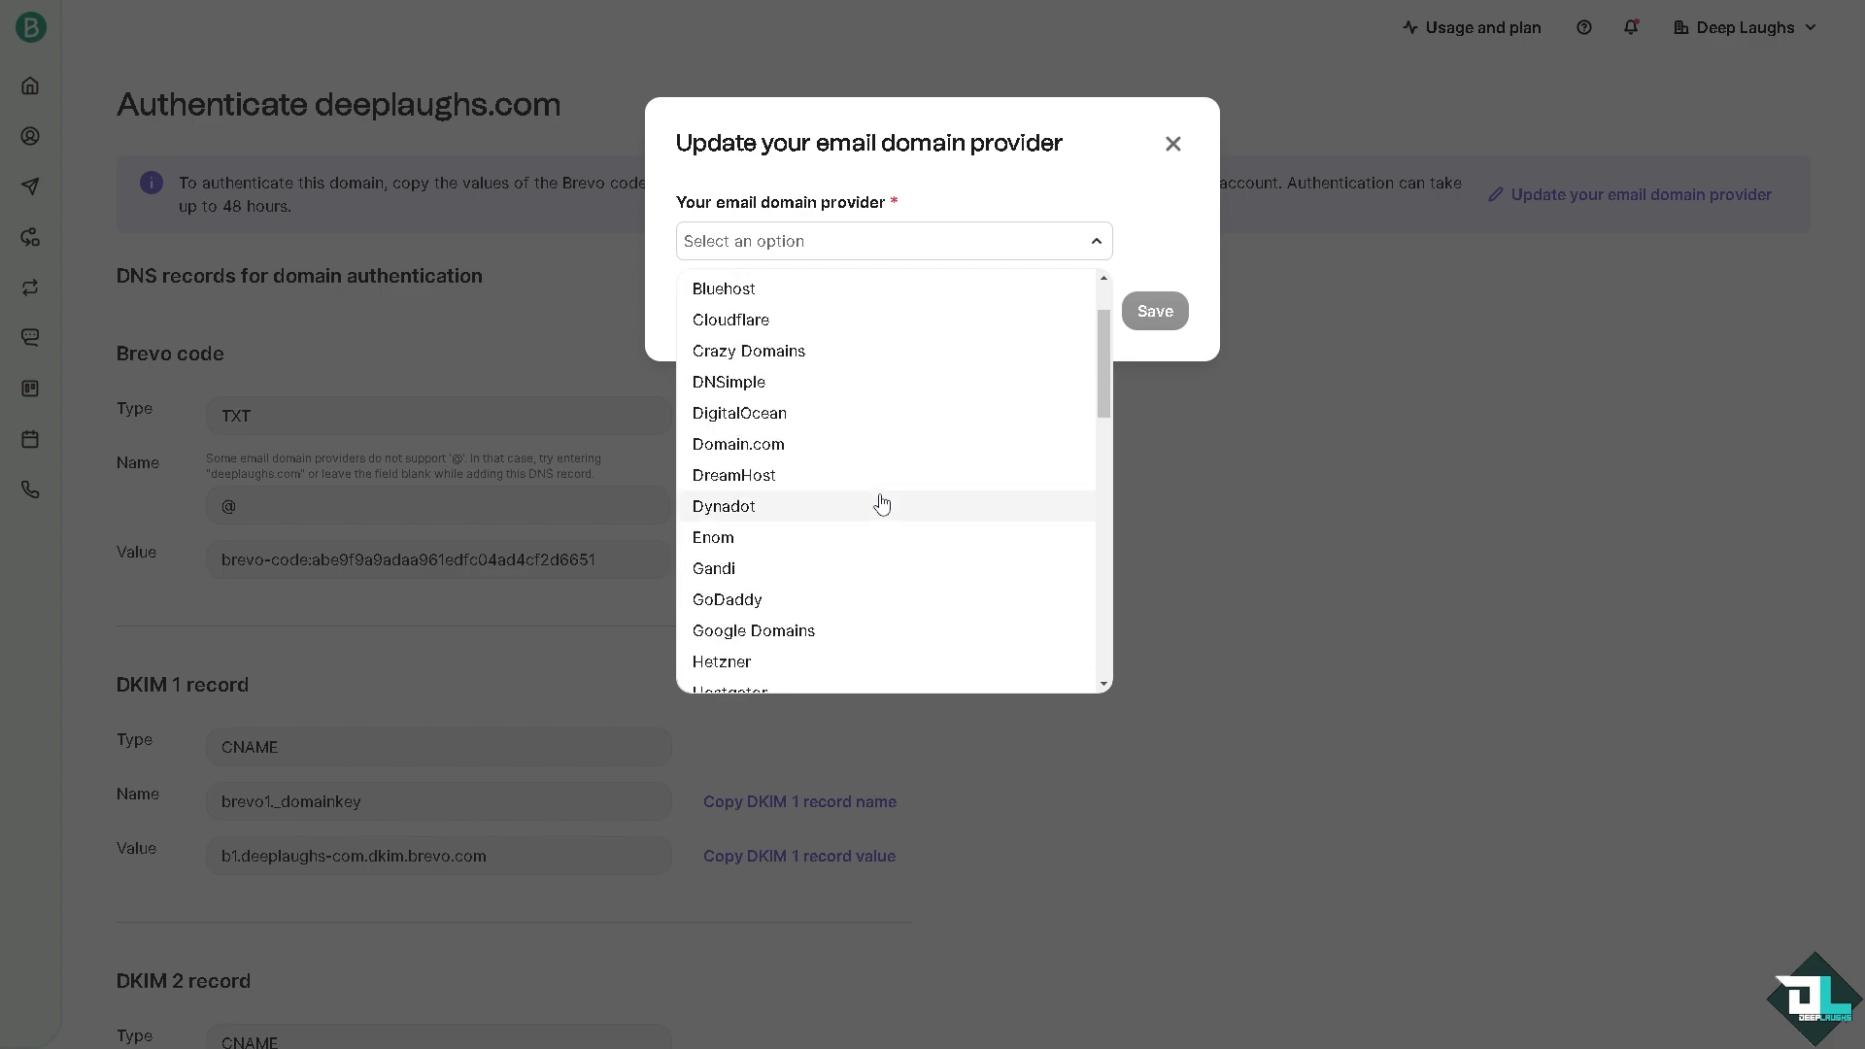
scroll(932, 427, up, 1)
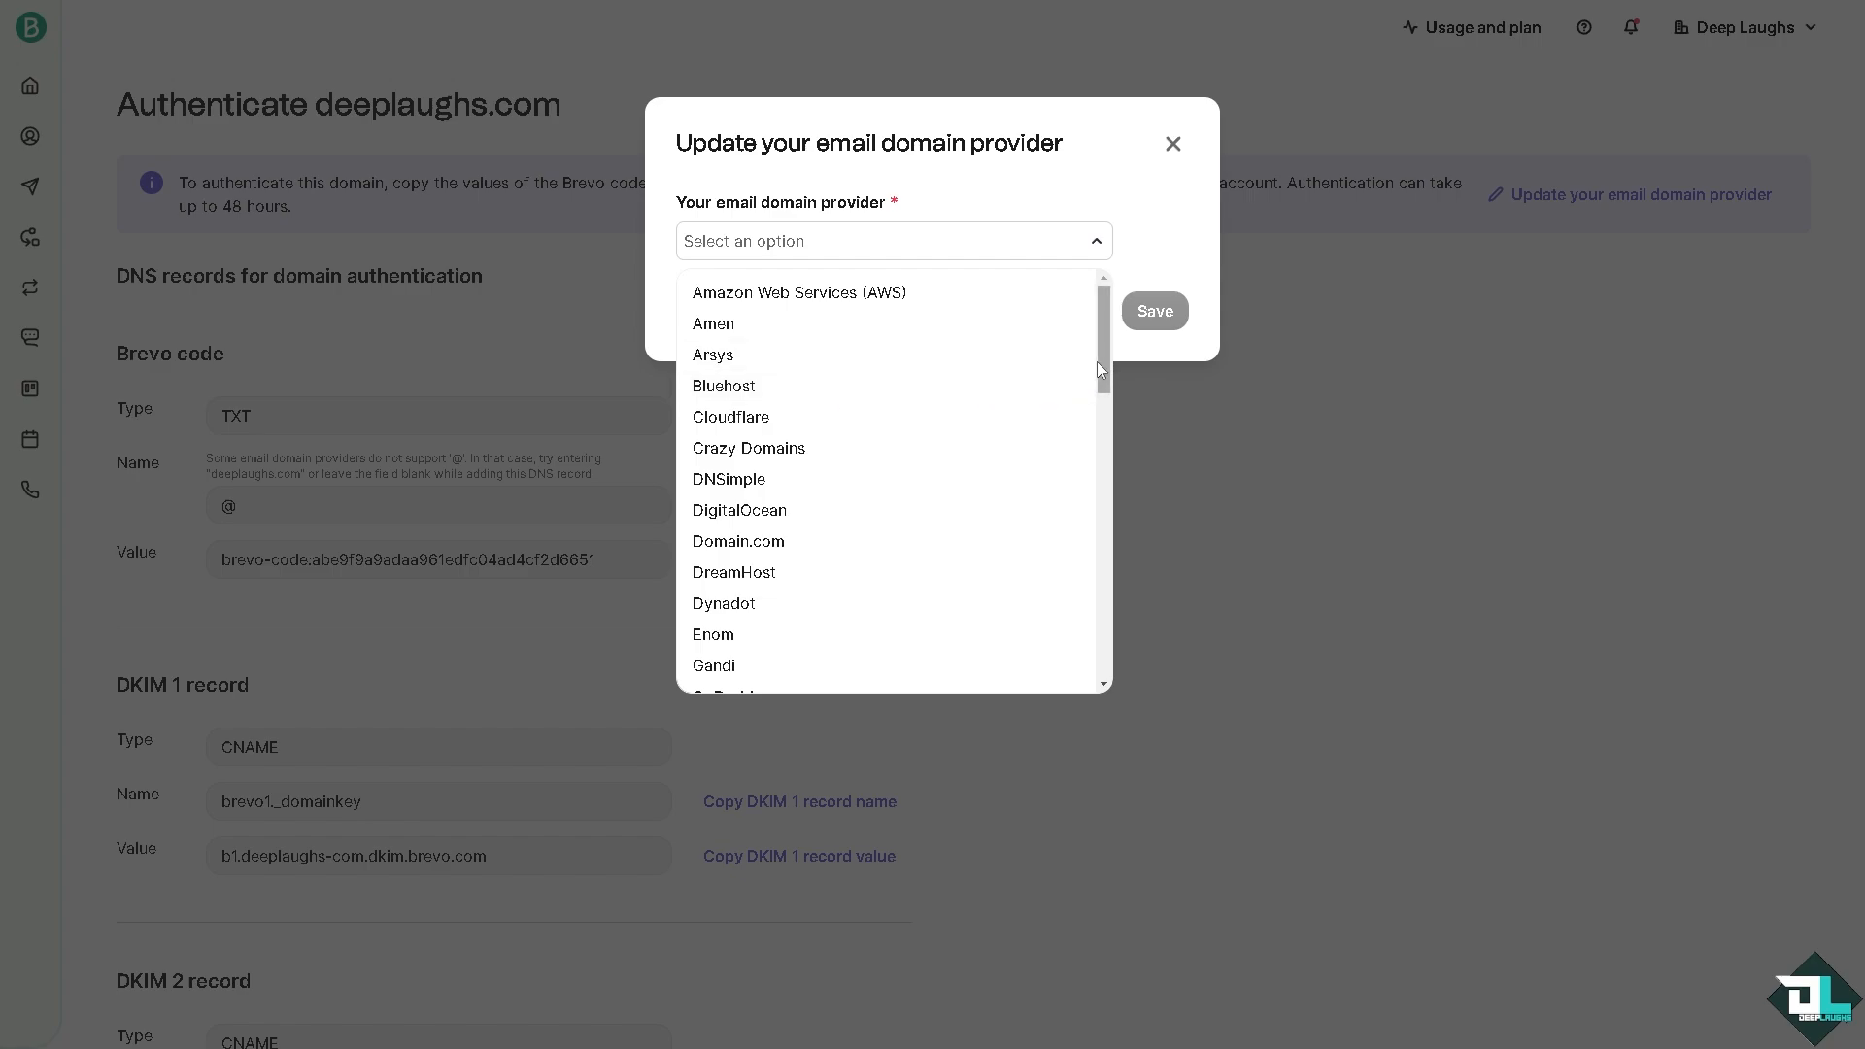
drag(1104, 365, 1097, 640)
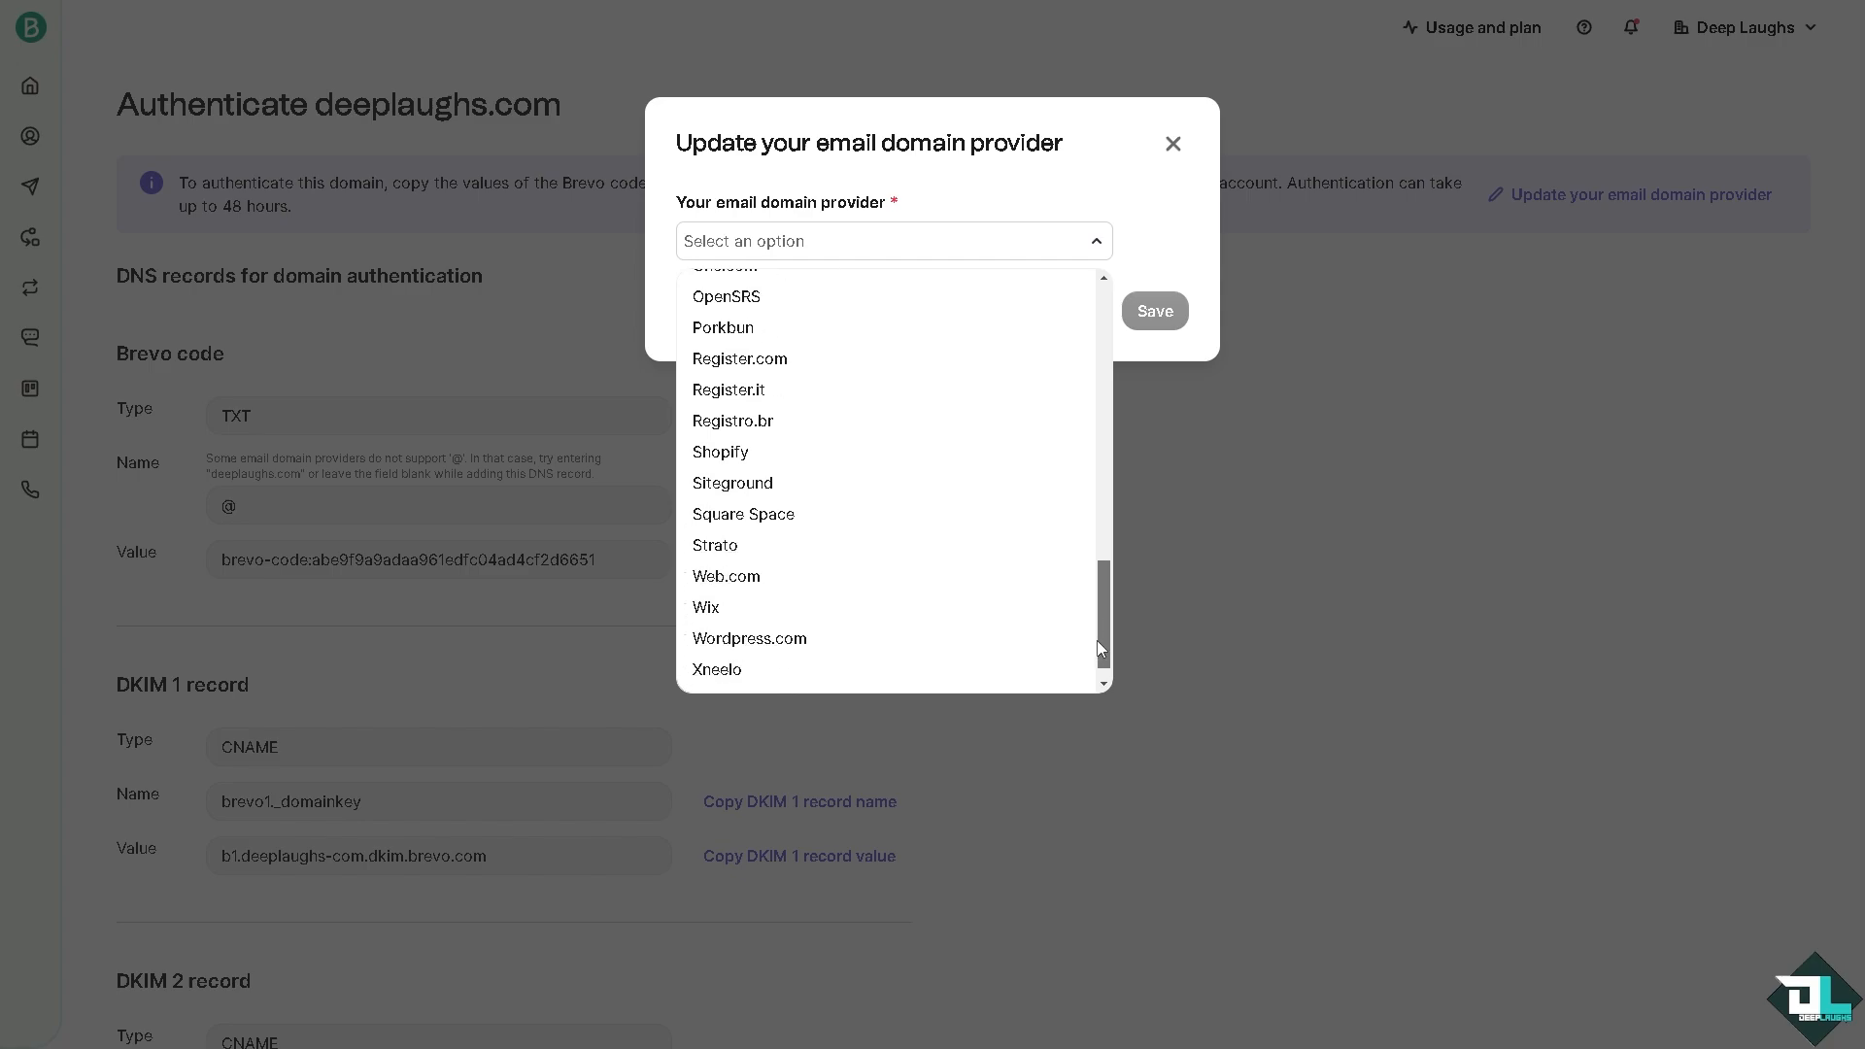
click(770, 523)
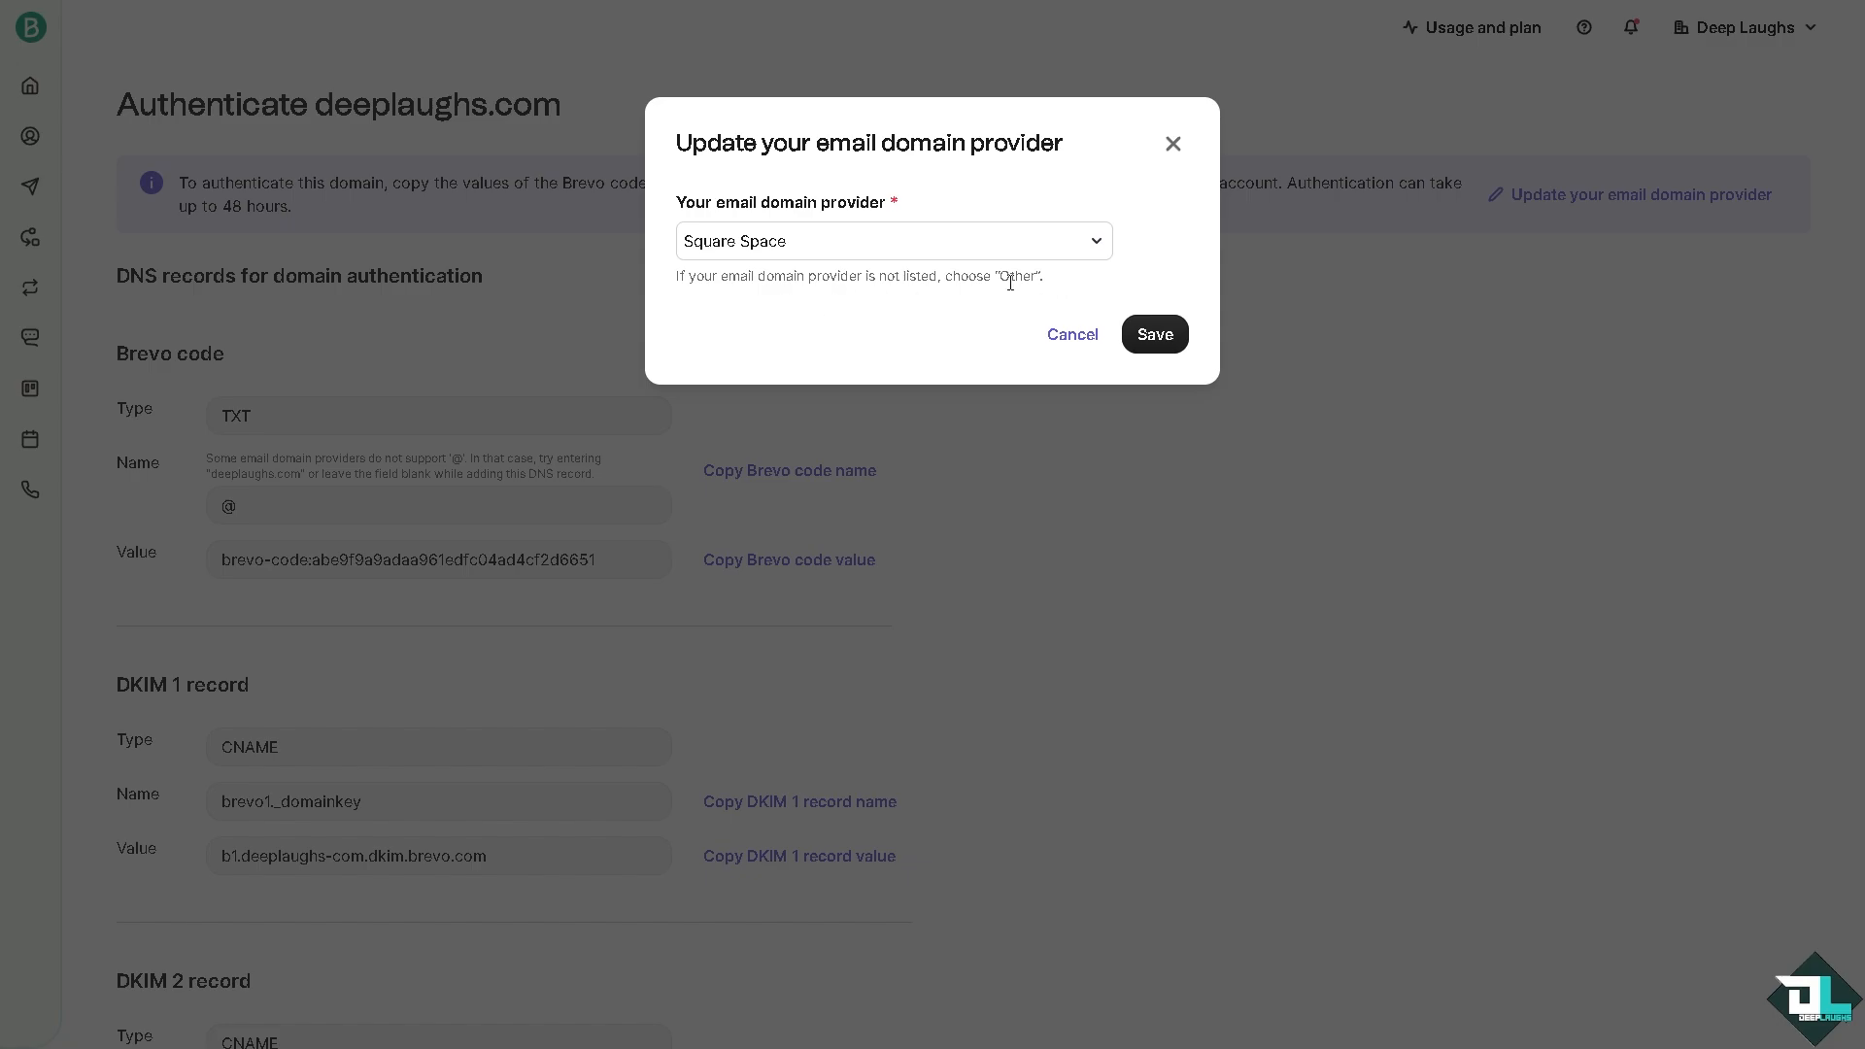
click(1166, 337)
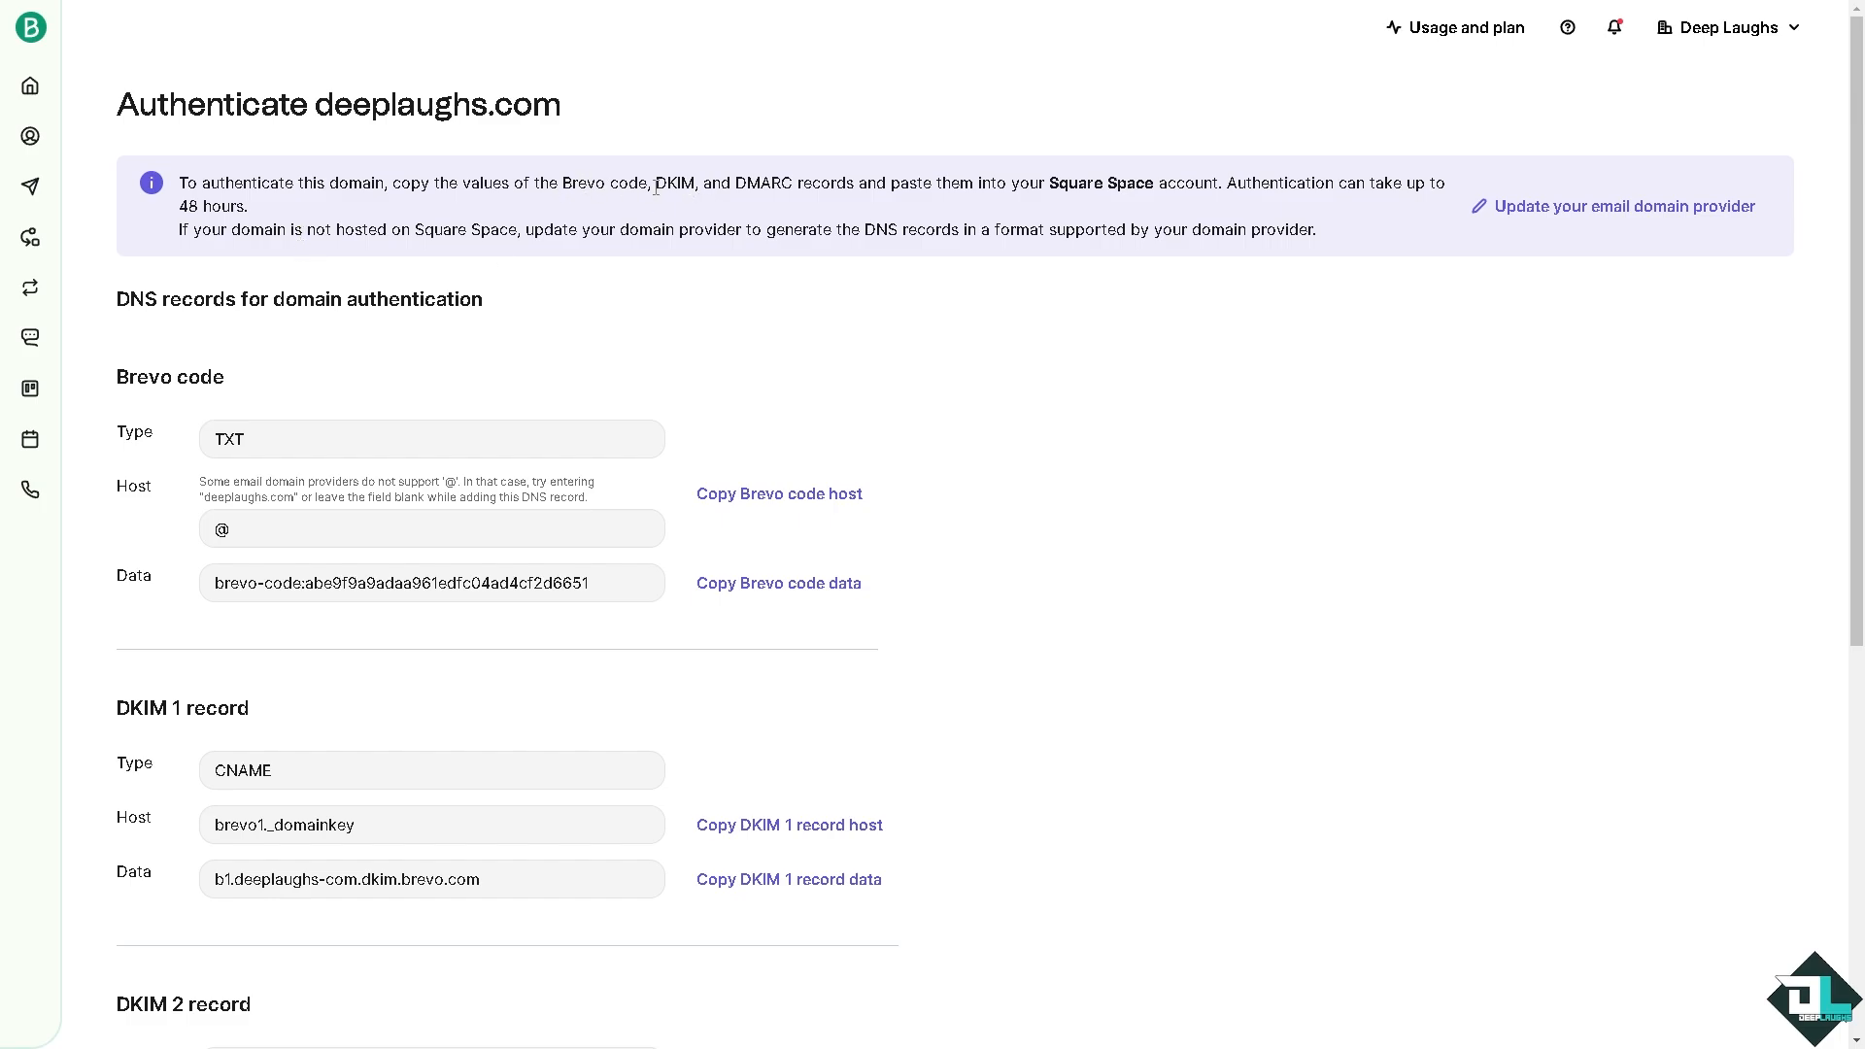
- Examine the Brevo code, DKIM and DMARC records for deeplaughs.com and copy the DKIM 1 record host
drag(113, 708, 319, 721)
click(1011, 202)
scroll(300, 627, down, 3)
scroll(300, 627, down, 4)
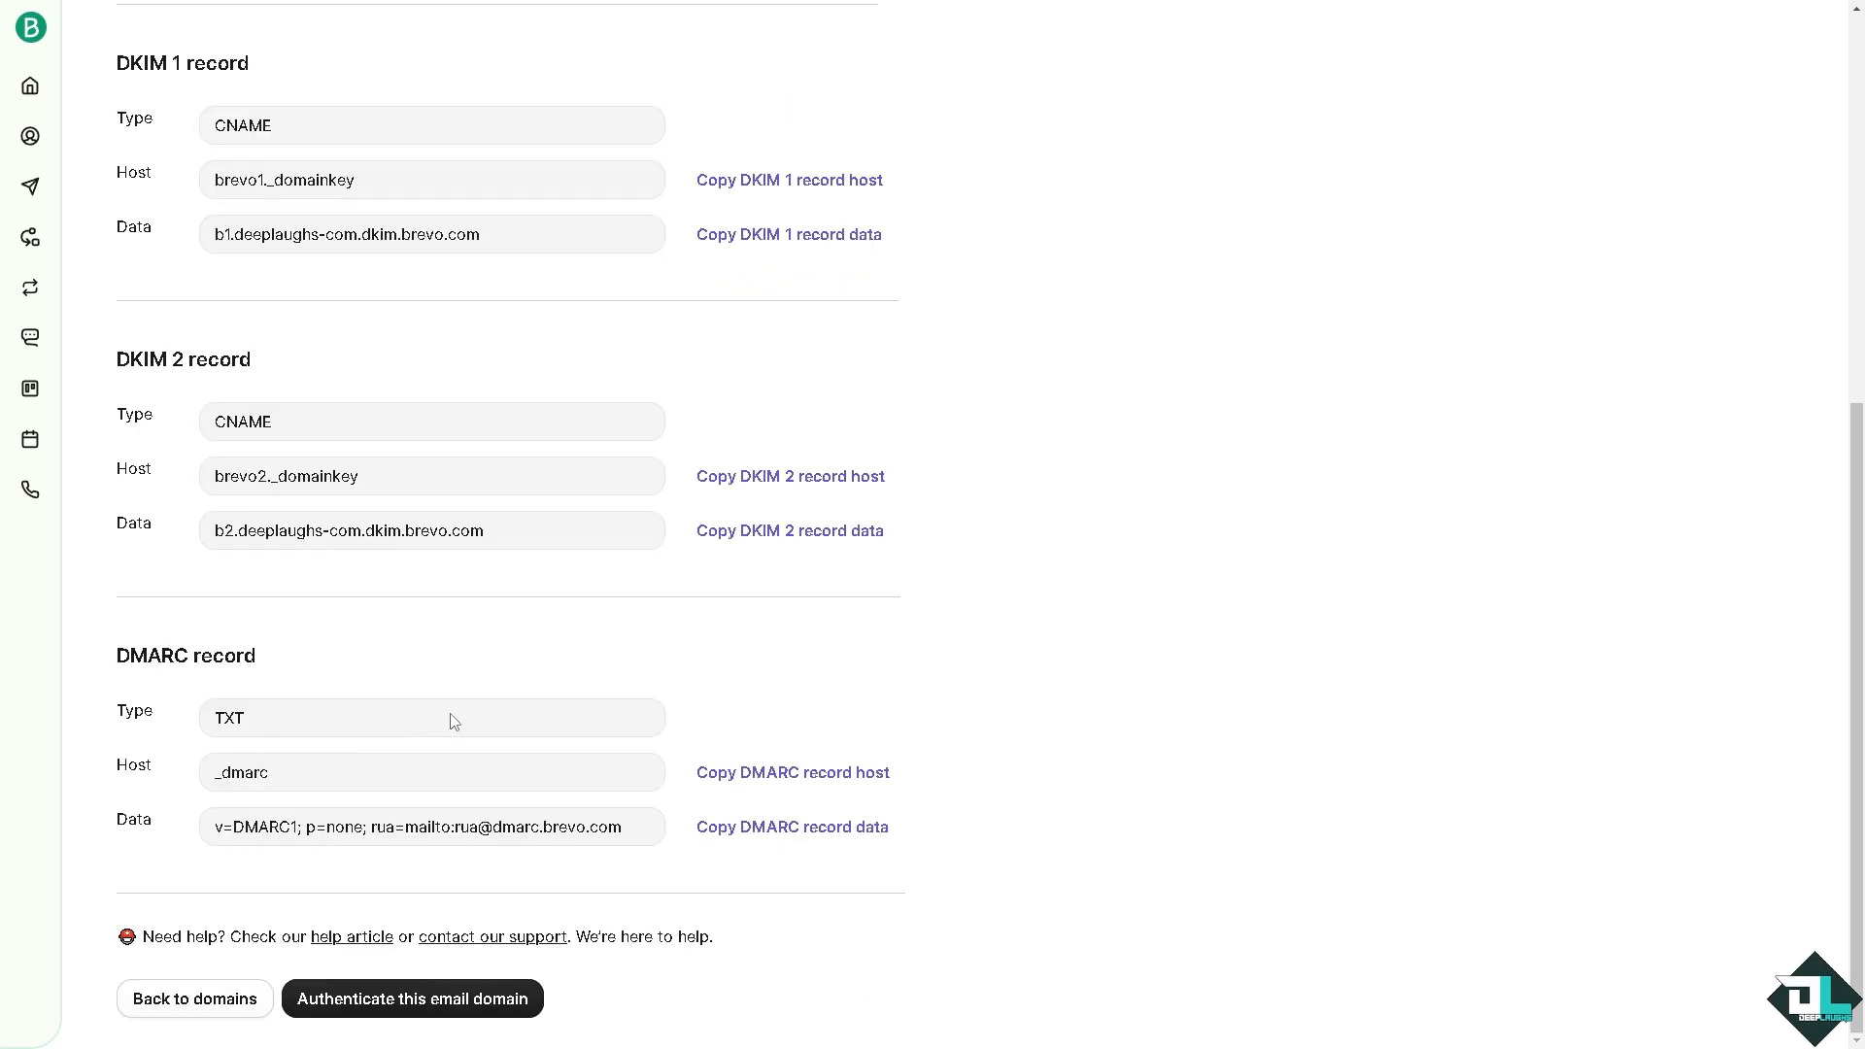
scroll(820, 470, up, 7)
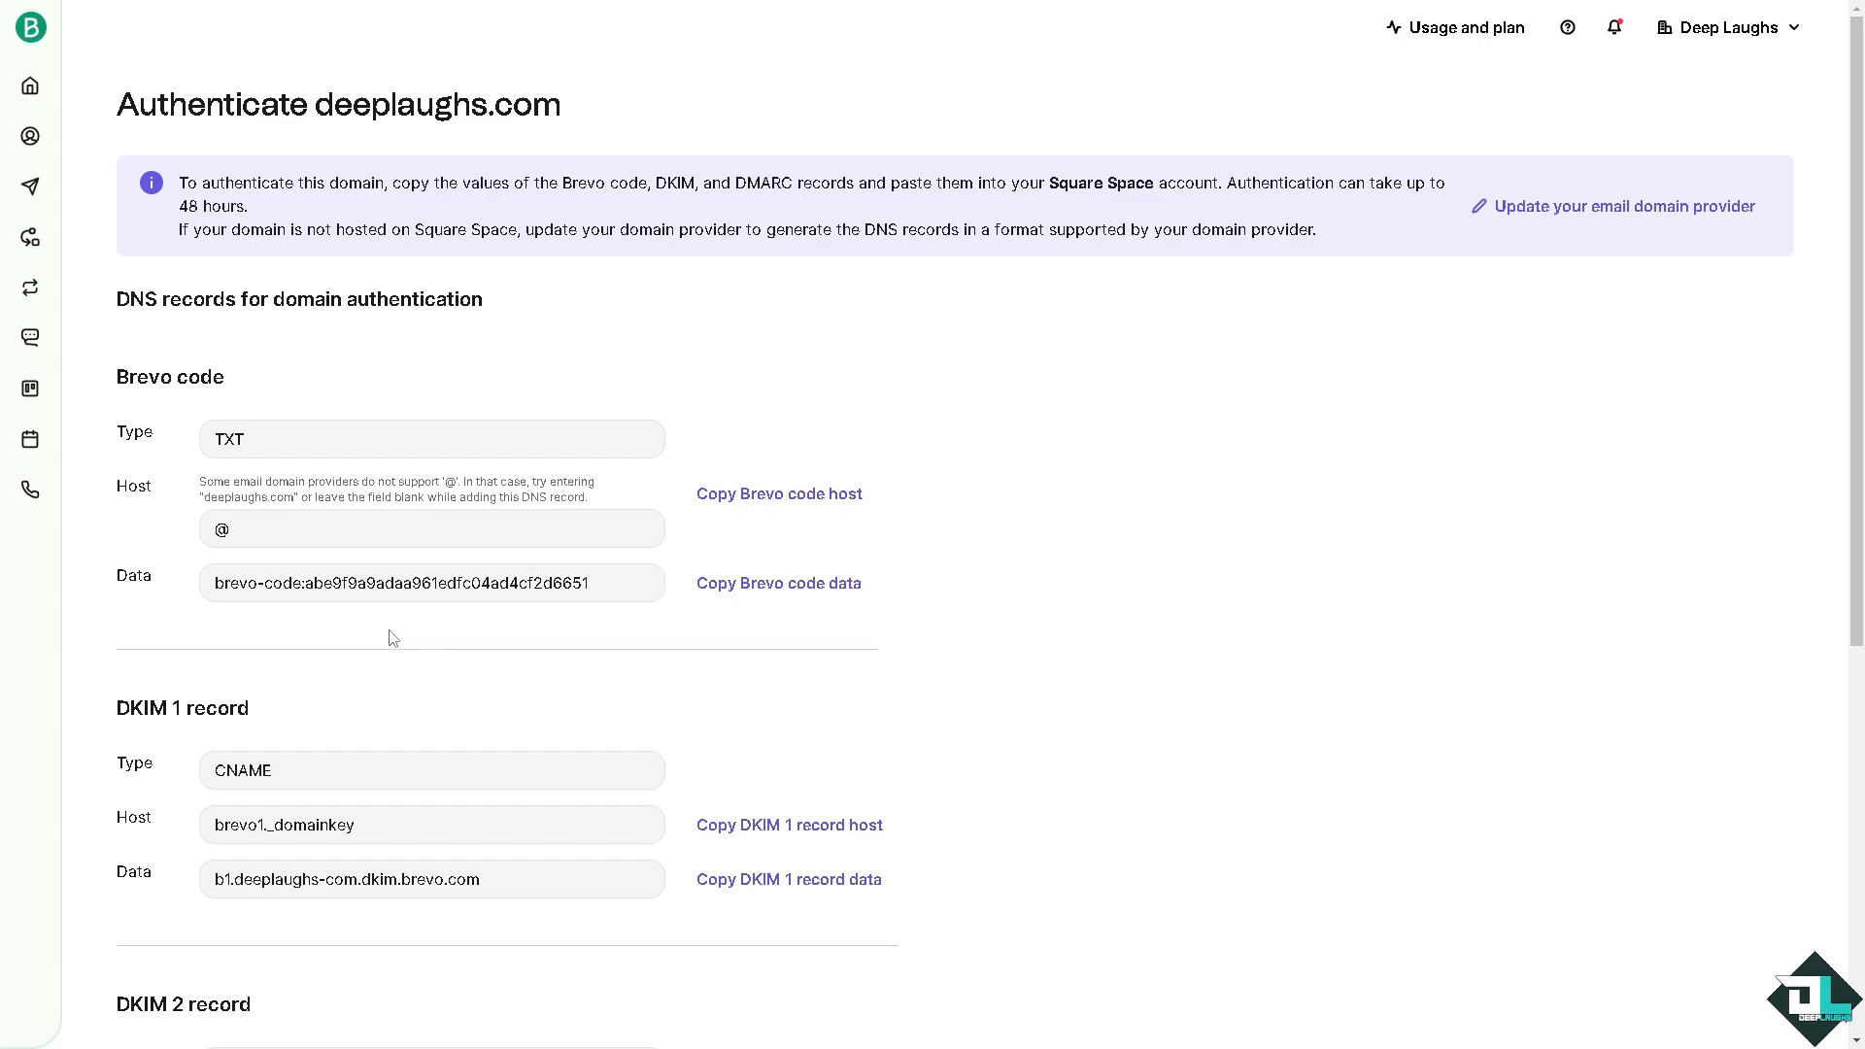
scroll(449, 645, down, 2)
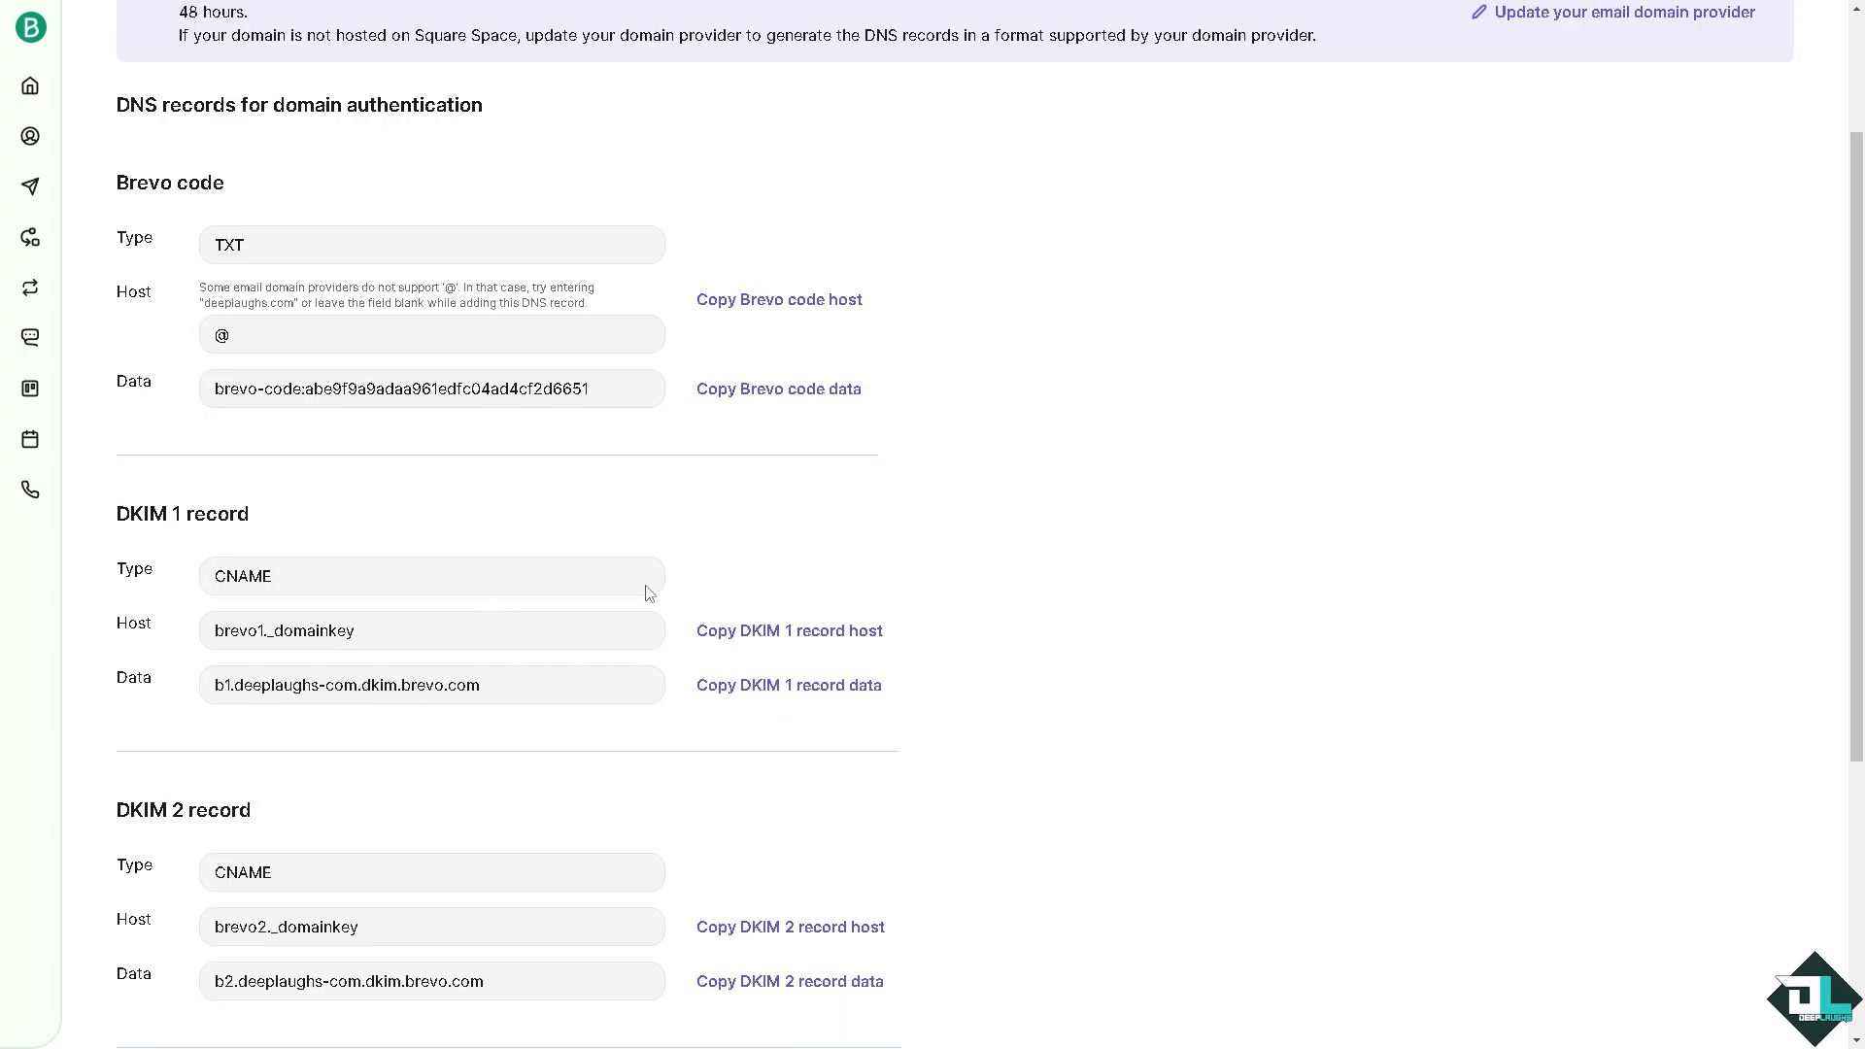
click(782, 637)
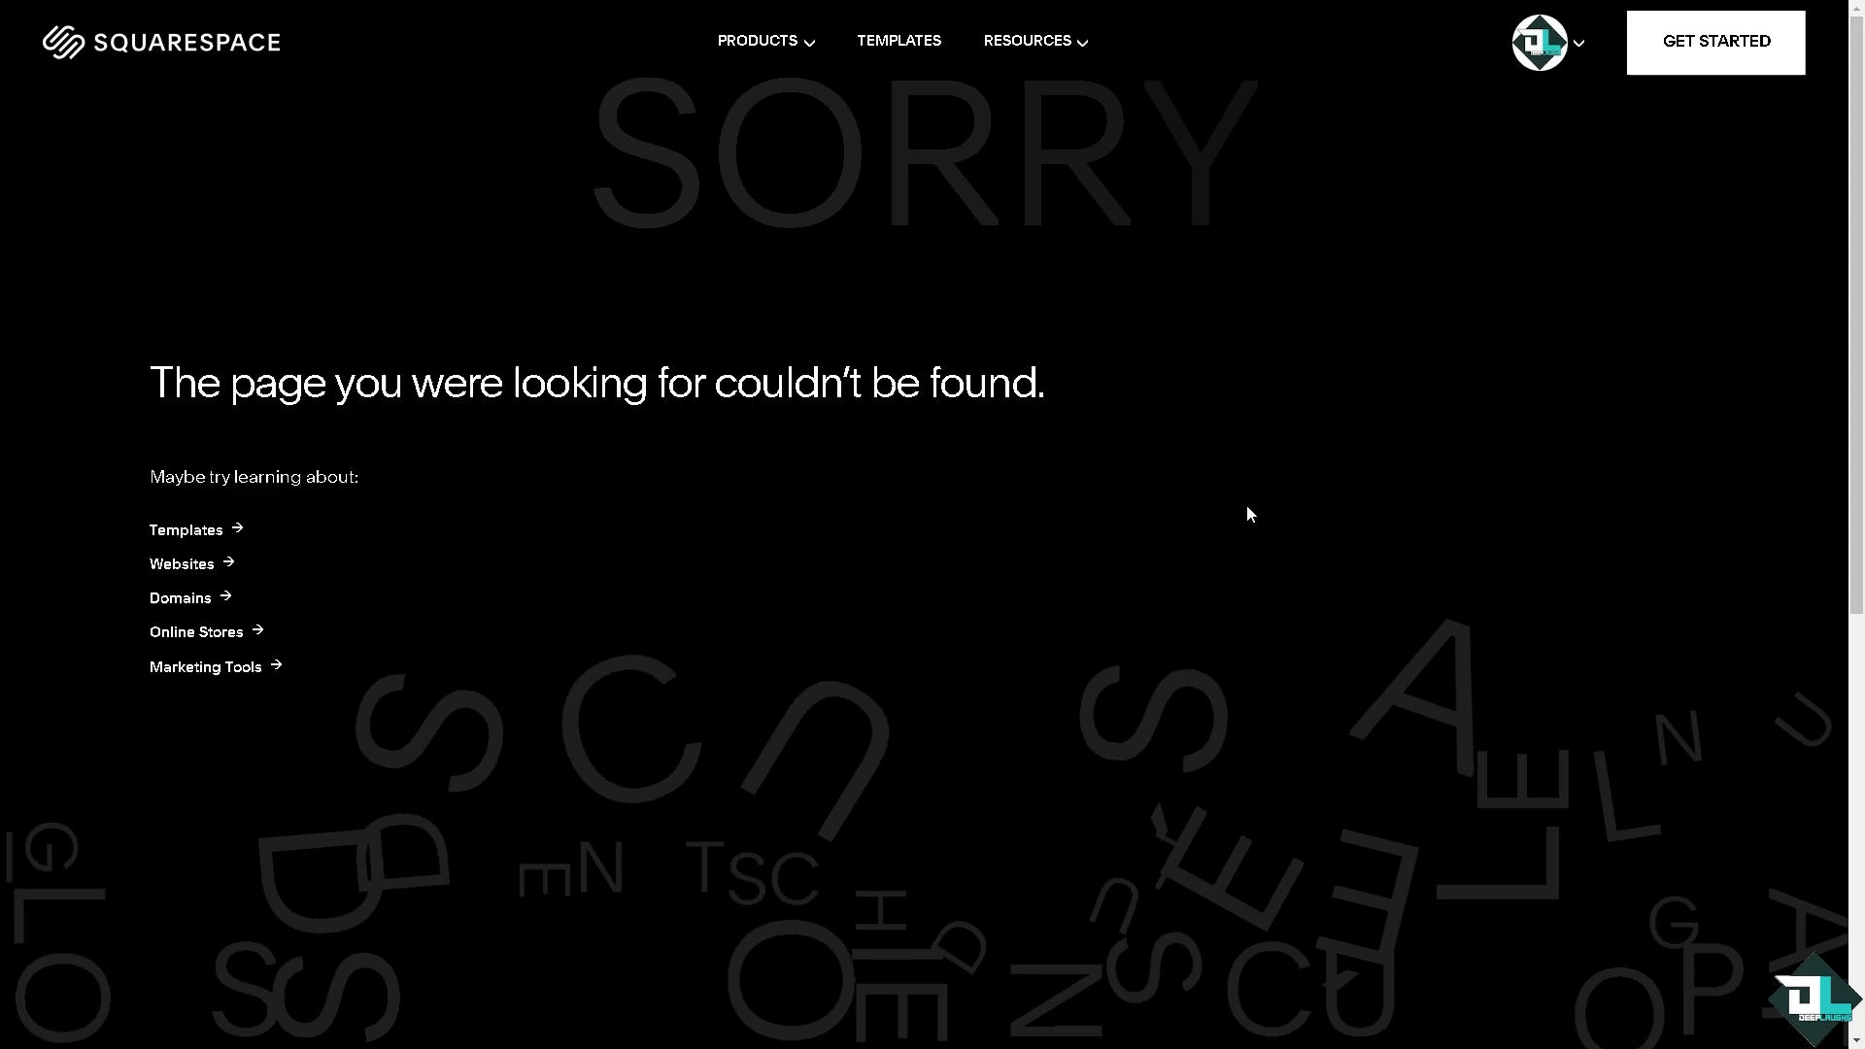
- In the Squarespace account, open the DNS Settings of deep-laughs.com and start a new custom record
click(1579, 48)
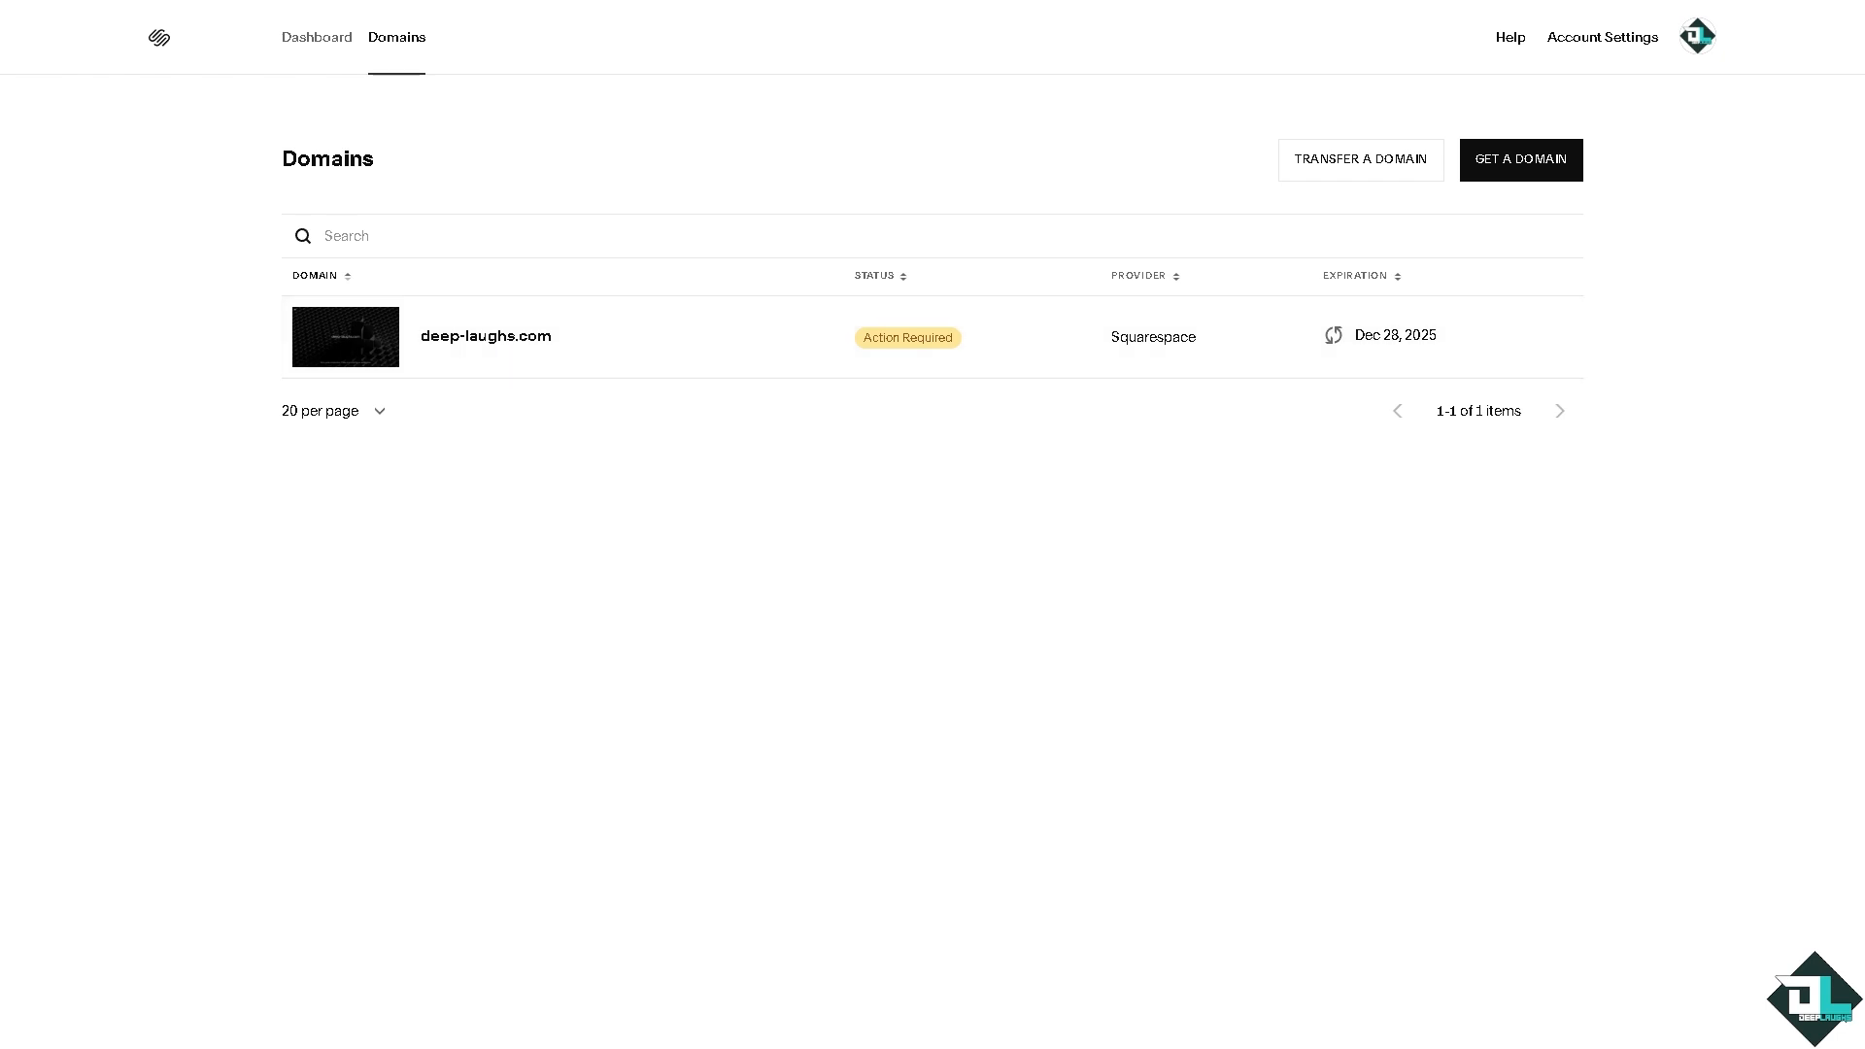
click(486, 336)
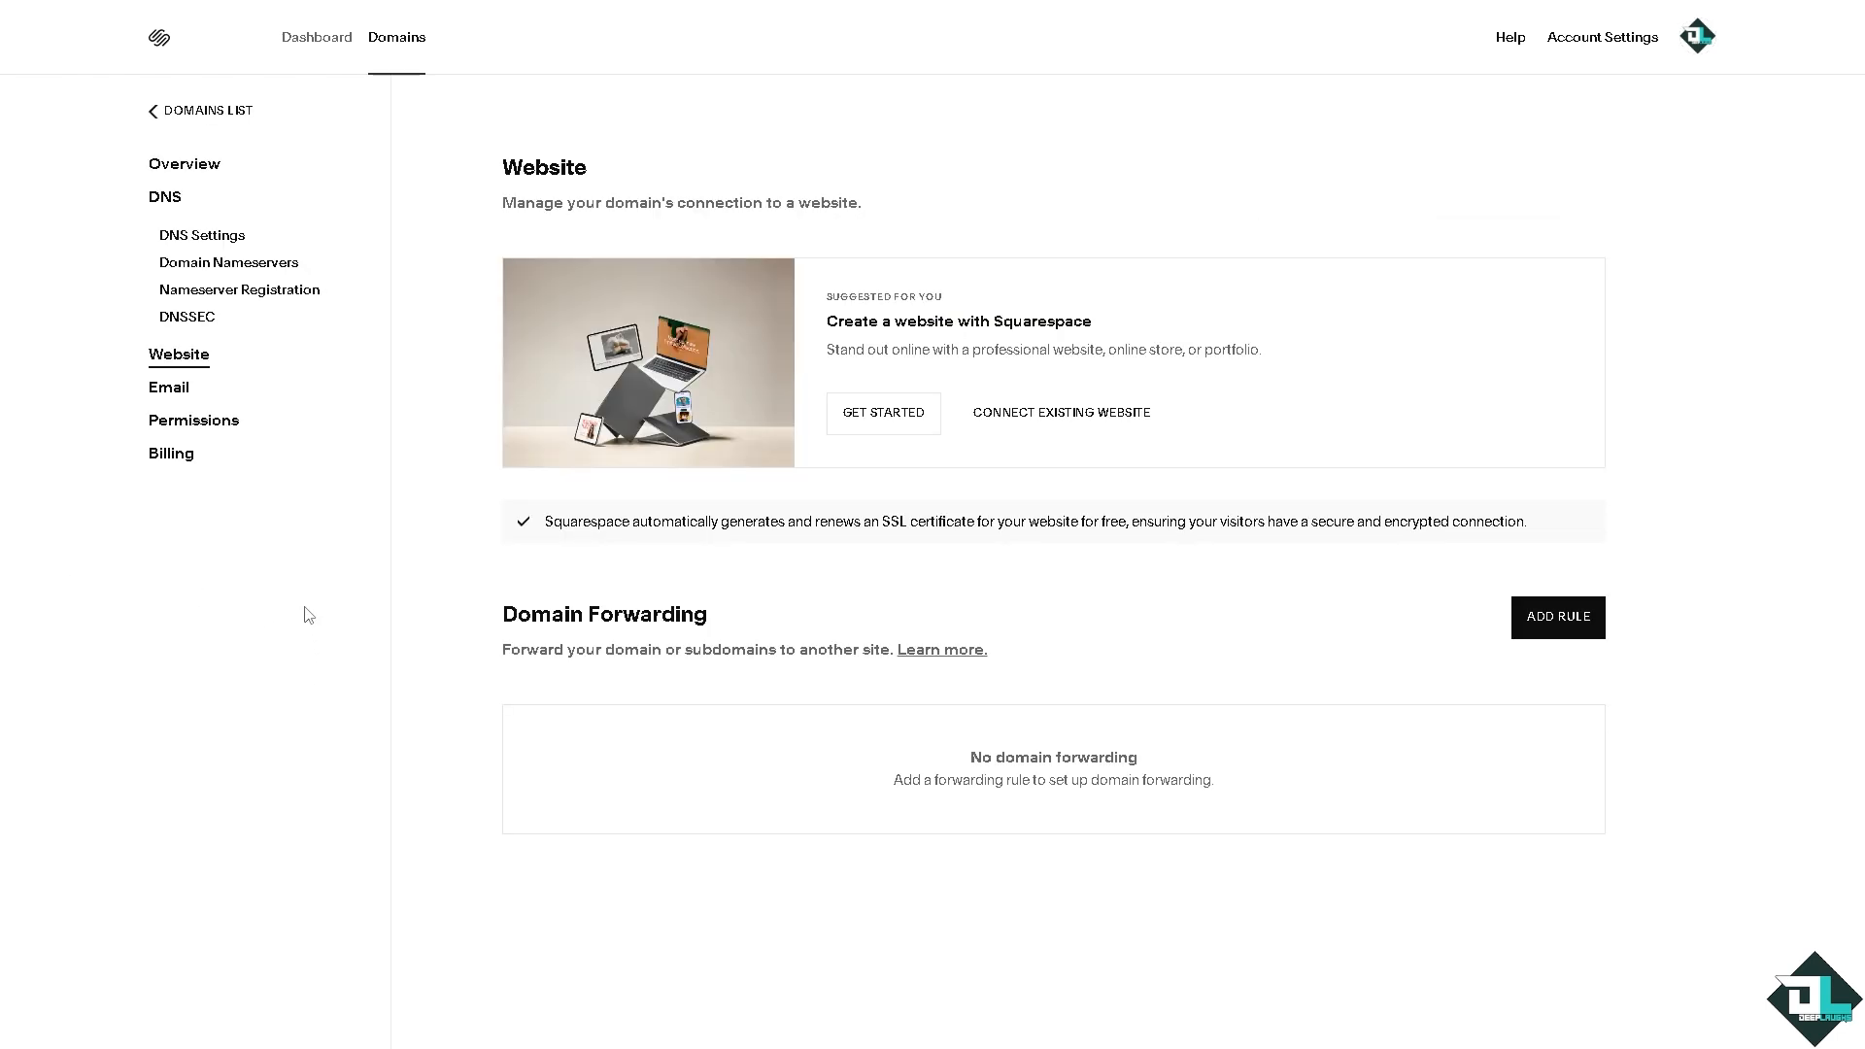
click(189, 244)
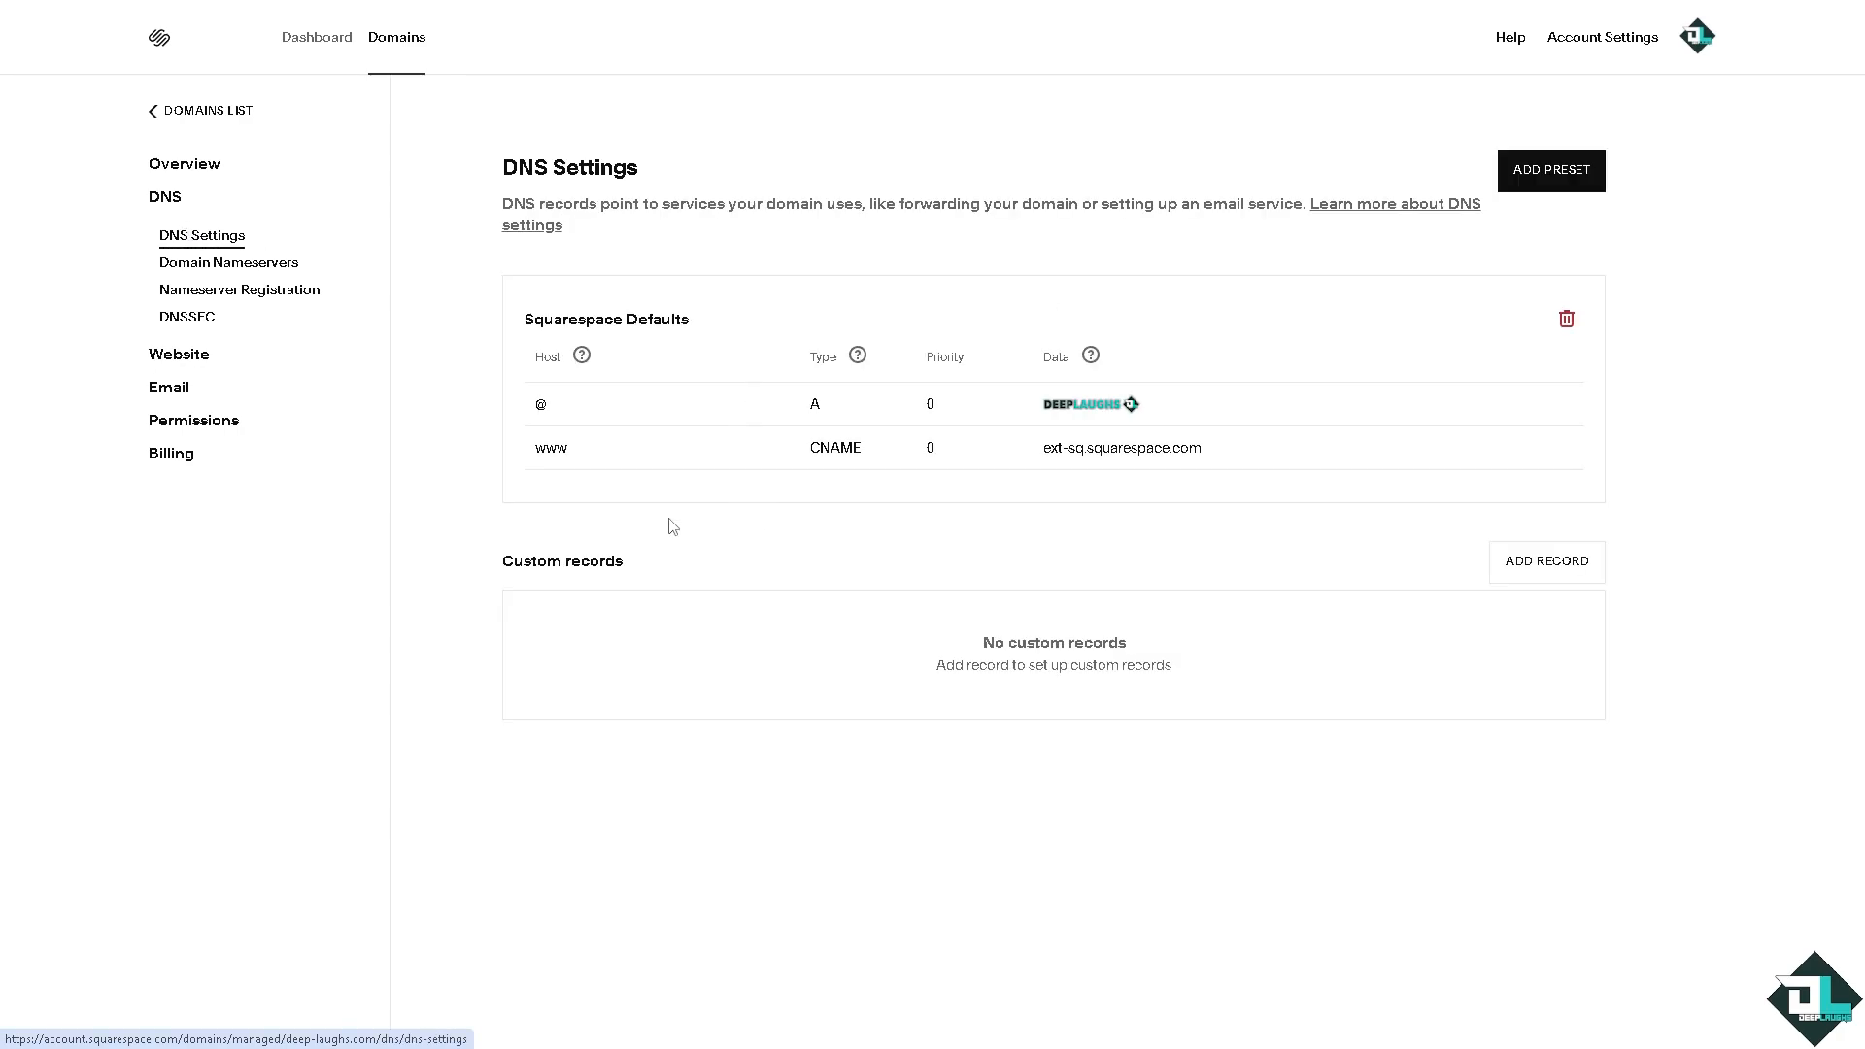
click(1545, 573)
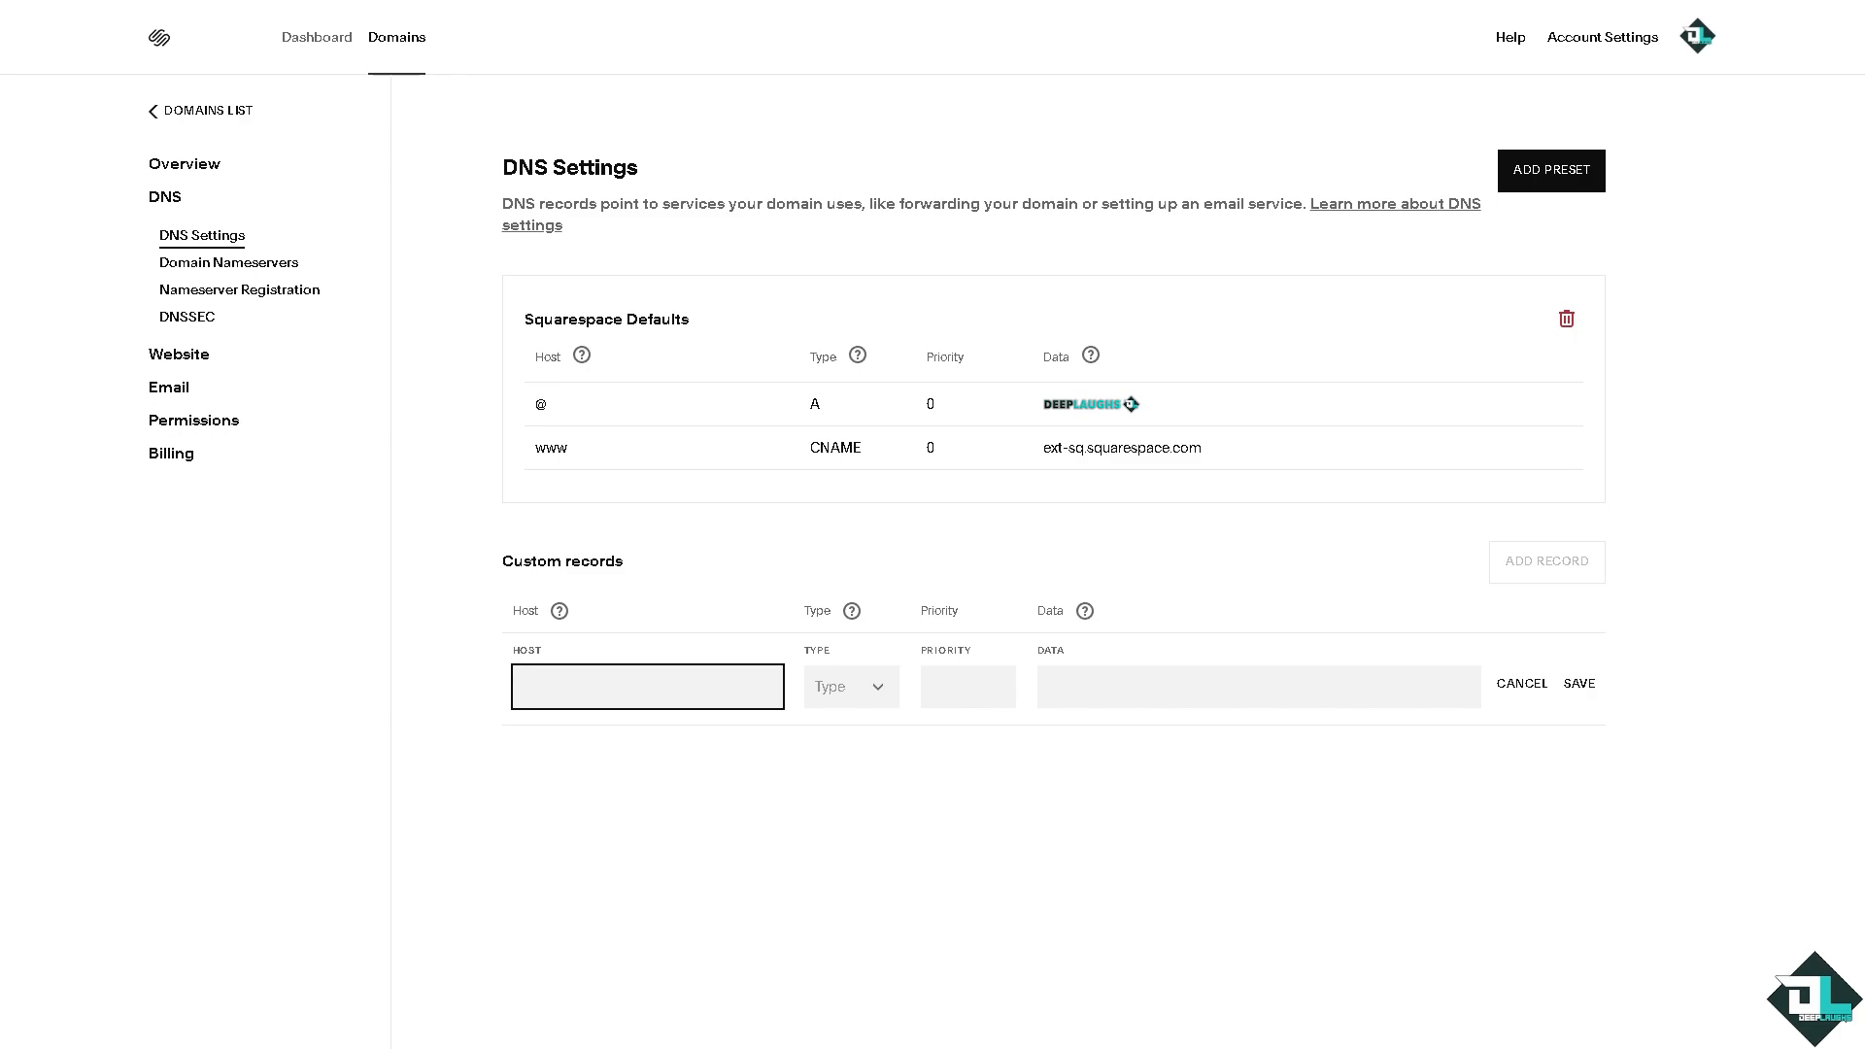
- Switch to the Brevo authentication page and copy the Brevo code data
click(362, 590)
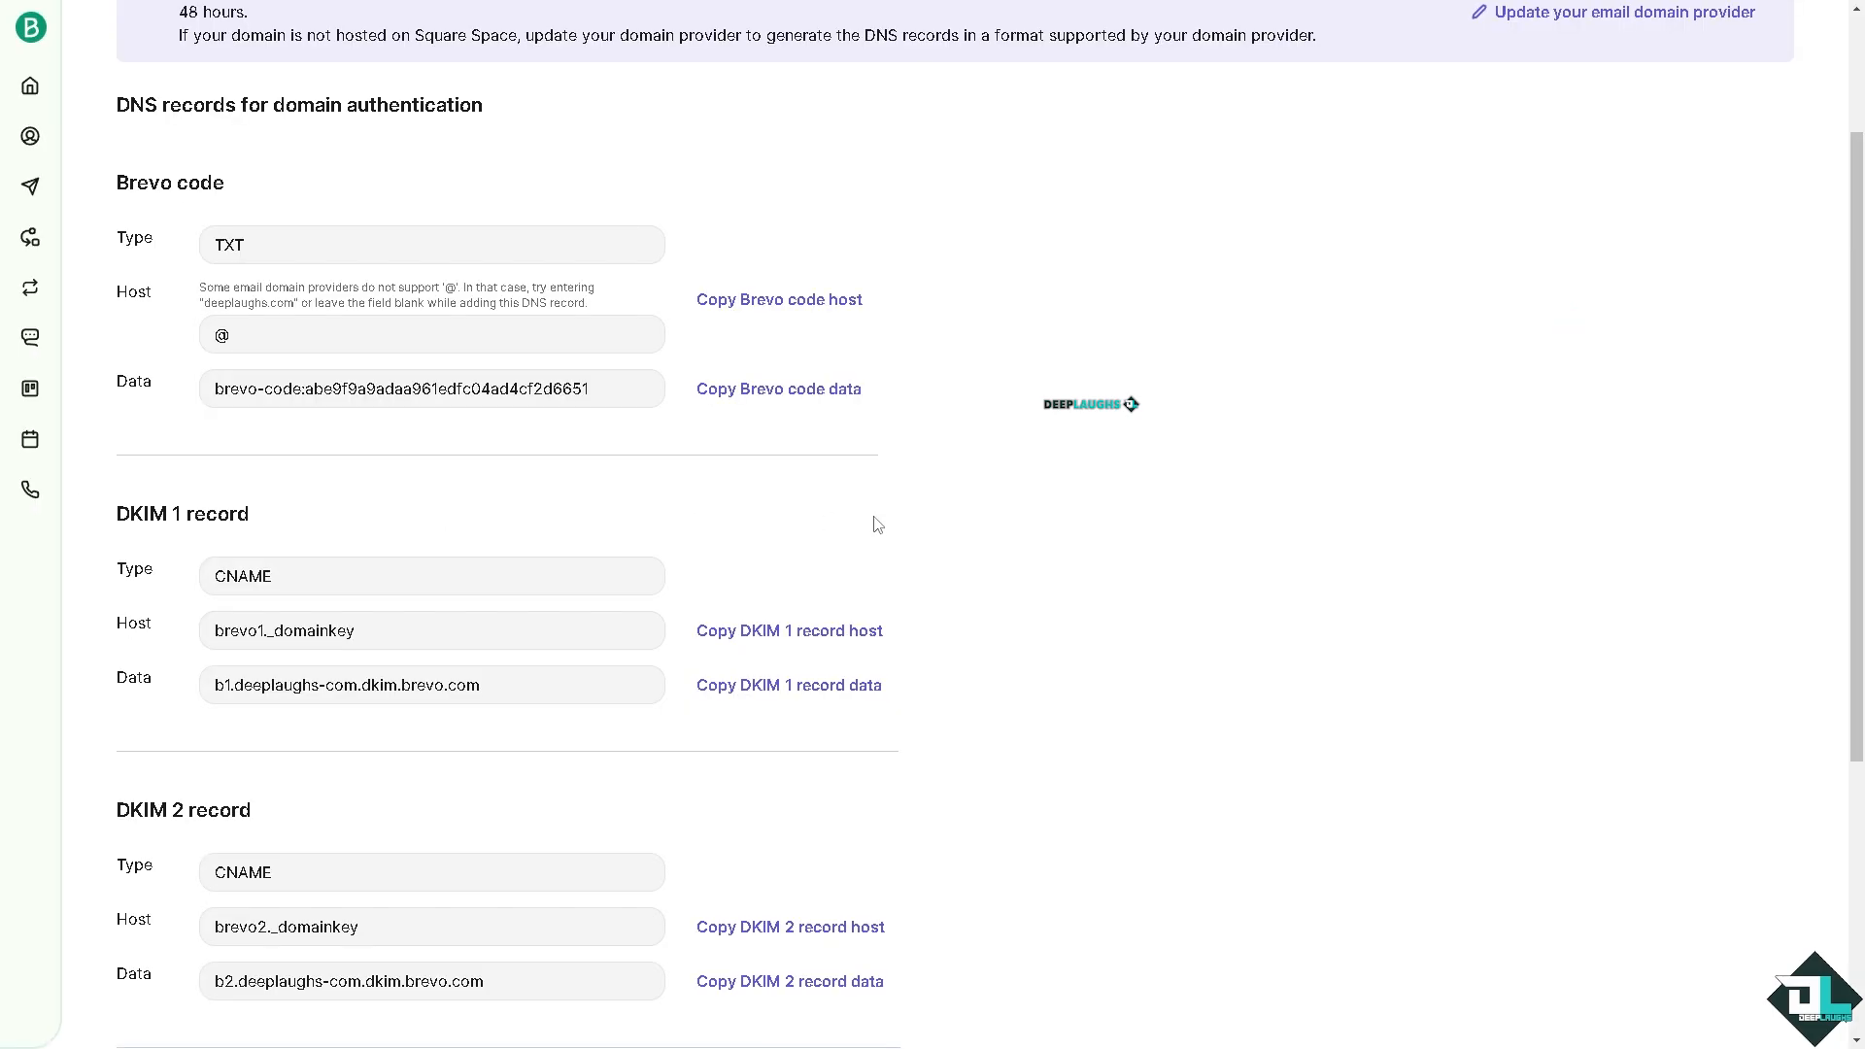
scroll(877, 524, up, 2)
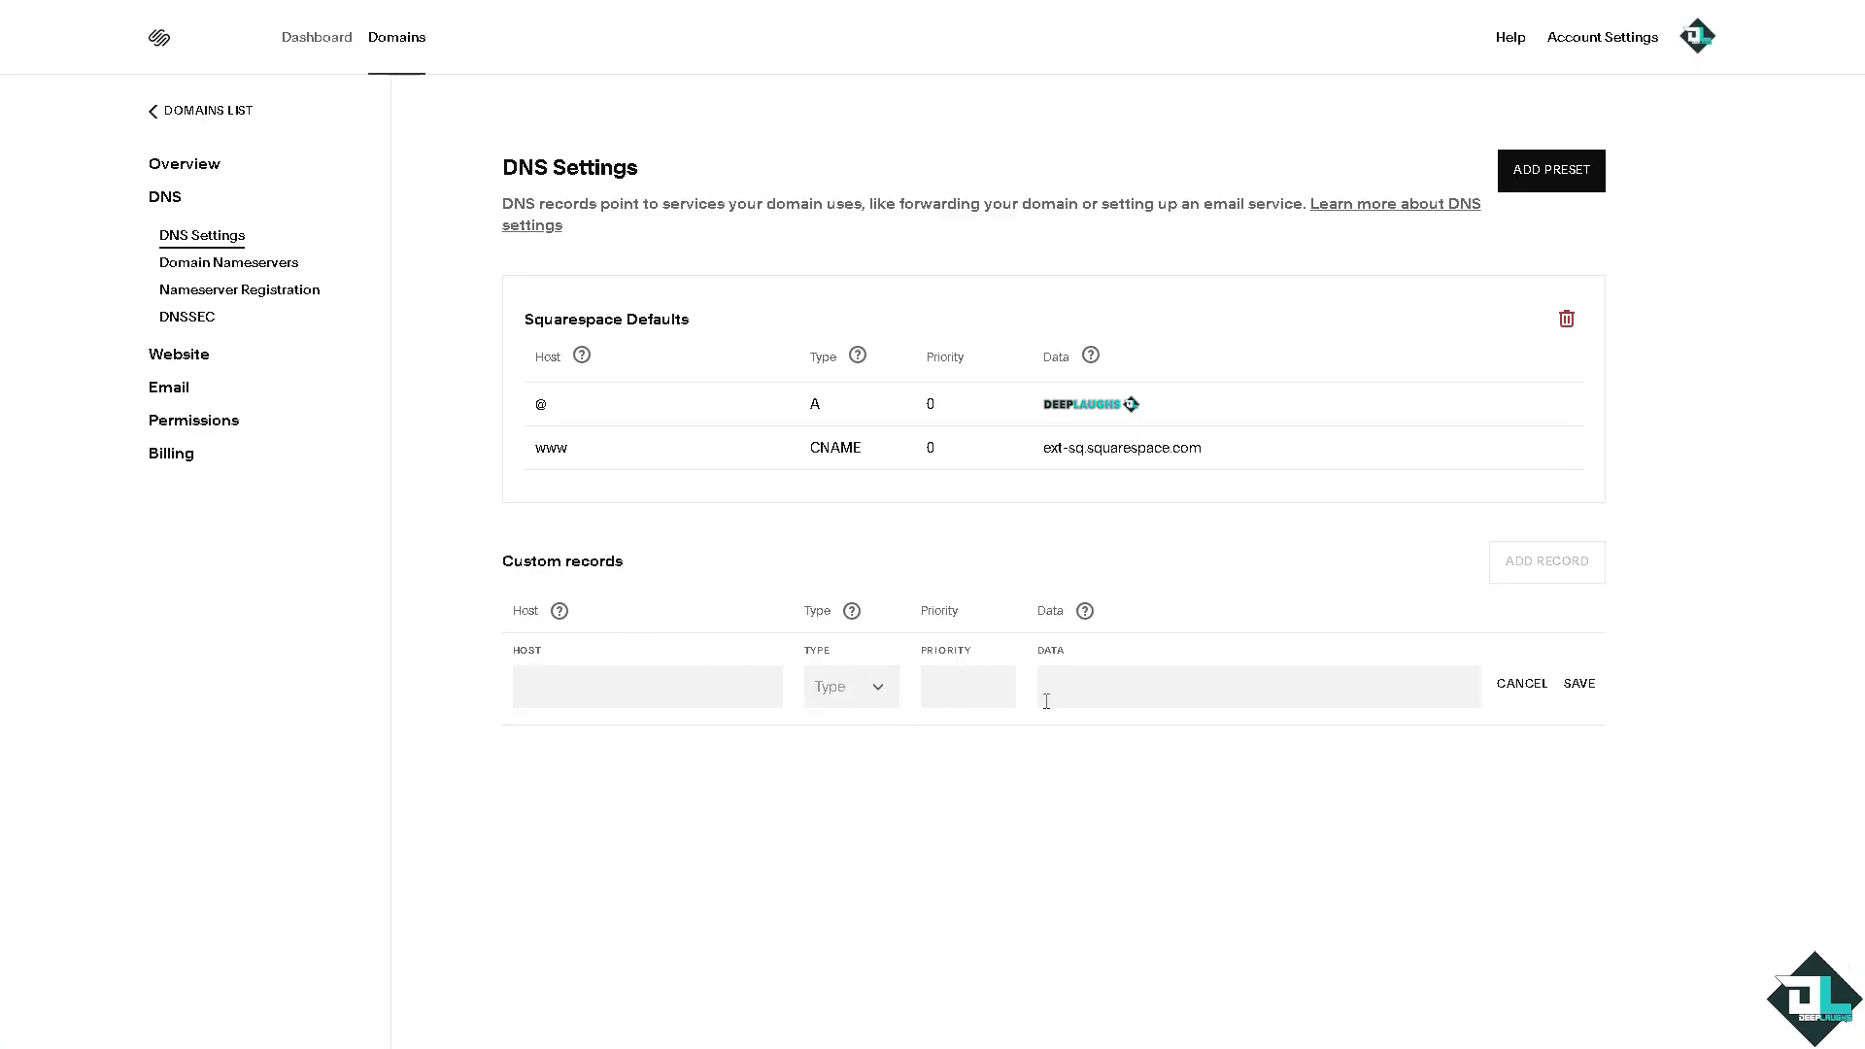
click(702, 688)
click(1491, 611)
click(1522, 684)
- Add and save a custom TXT record in Squarespace with host @ and the copied Brevo code as its text
click(1539, 563)
click(878, 686)
click(831, 687)
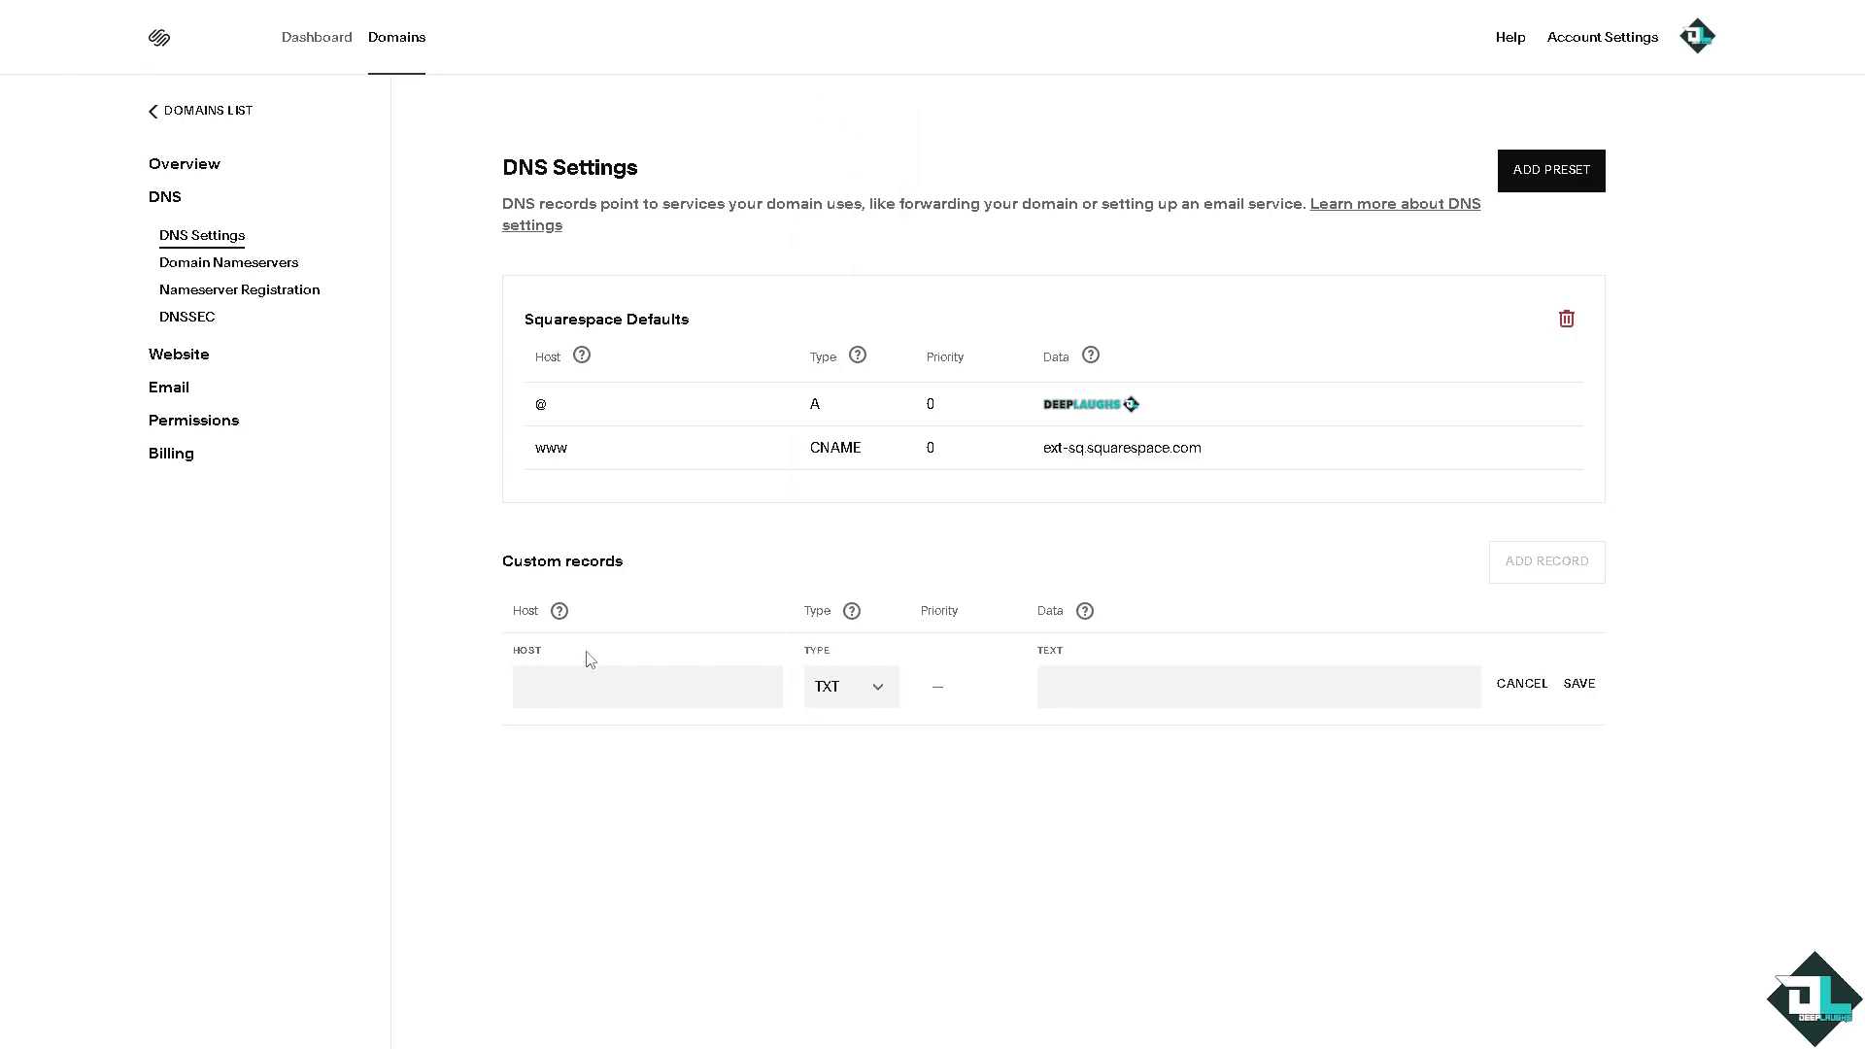
click(580, 684)
text(@)
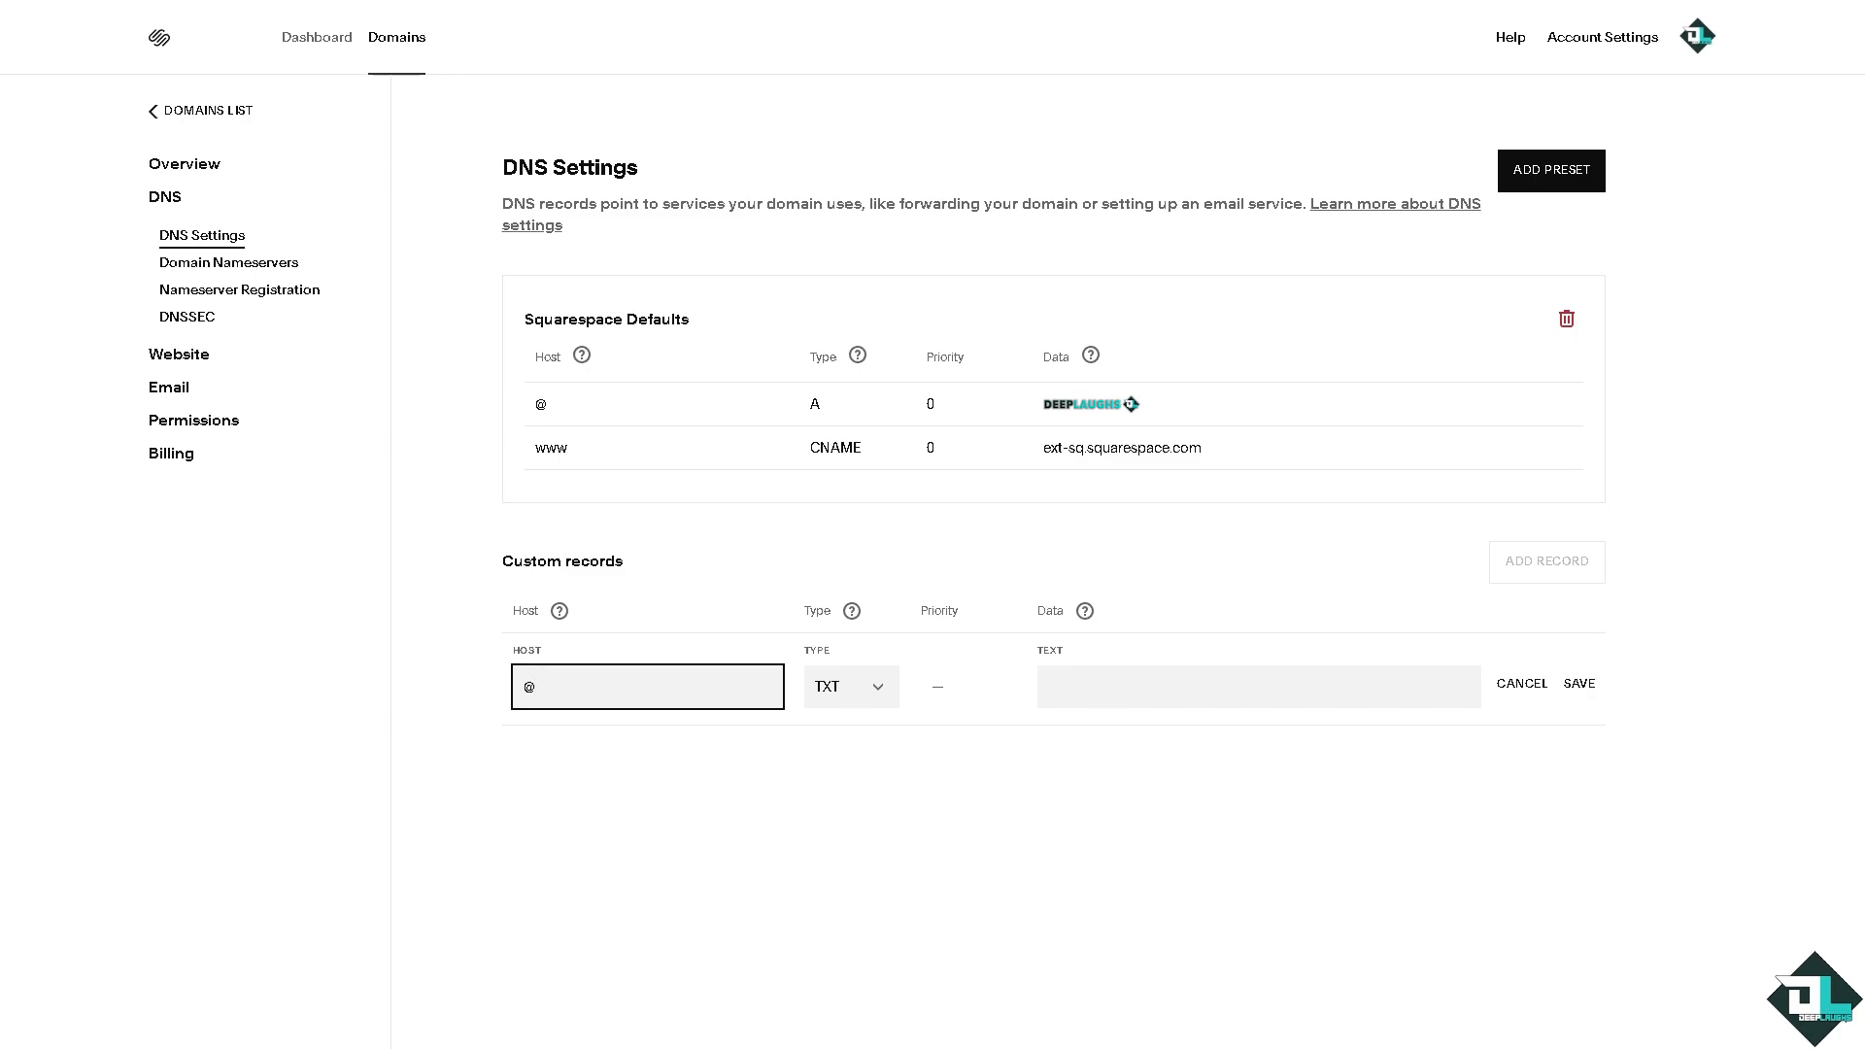
click(1122, 680)
key(ctrl+v)
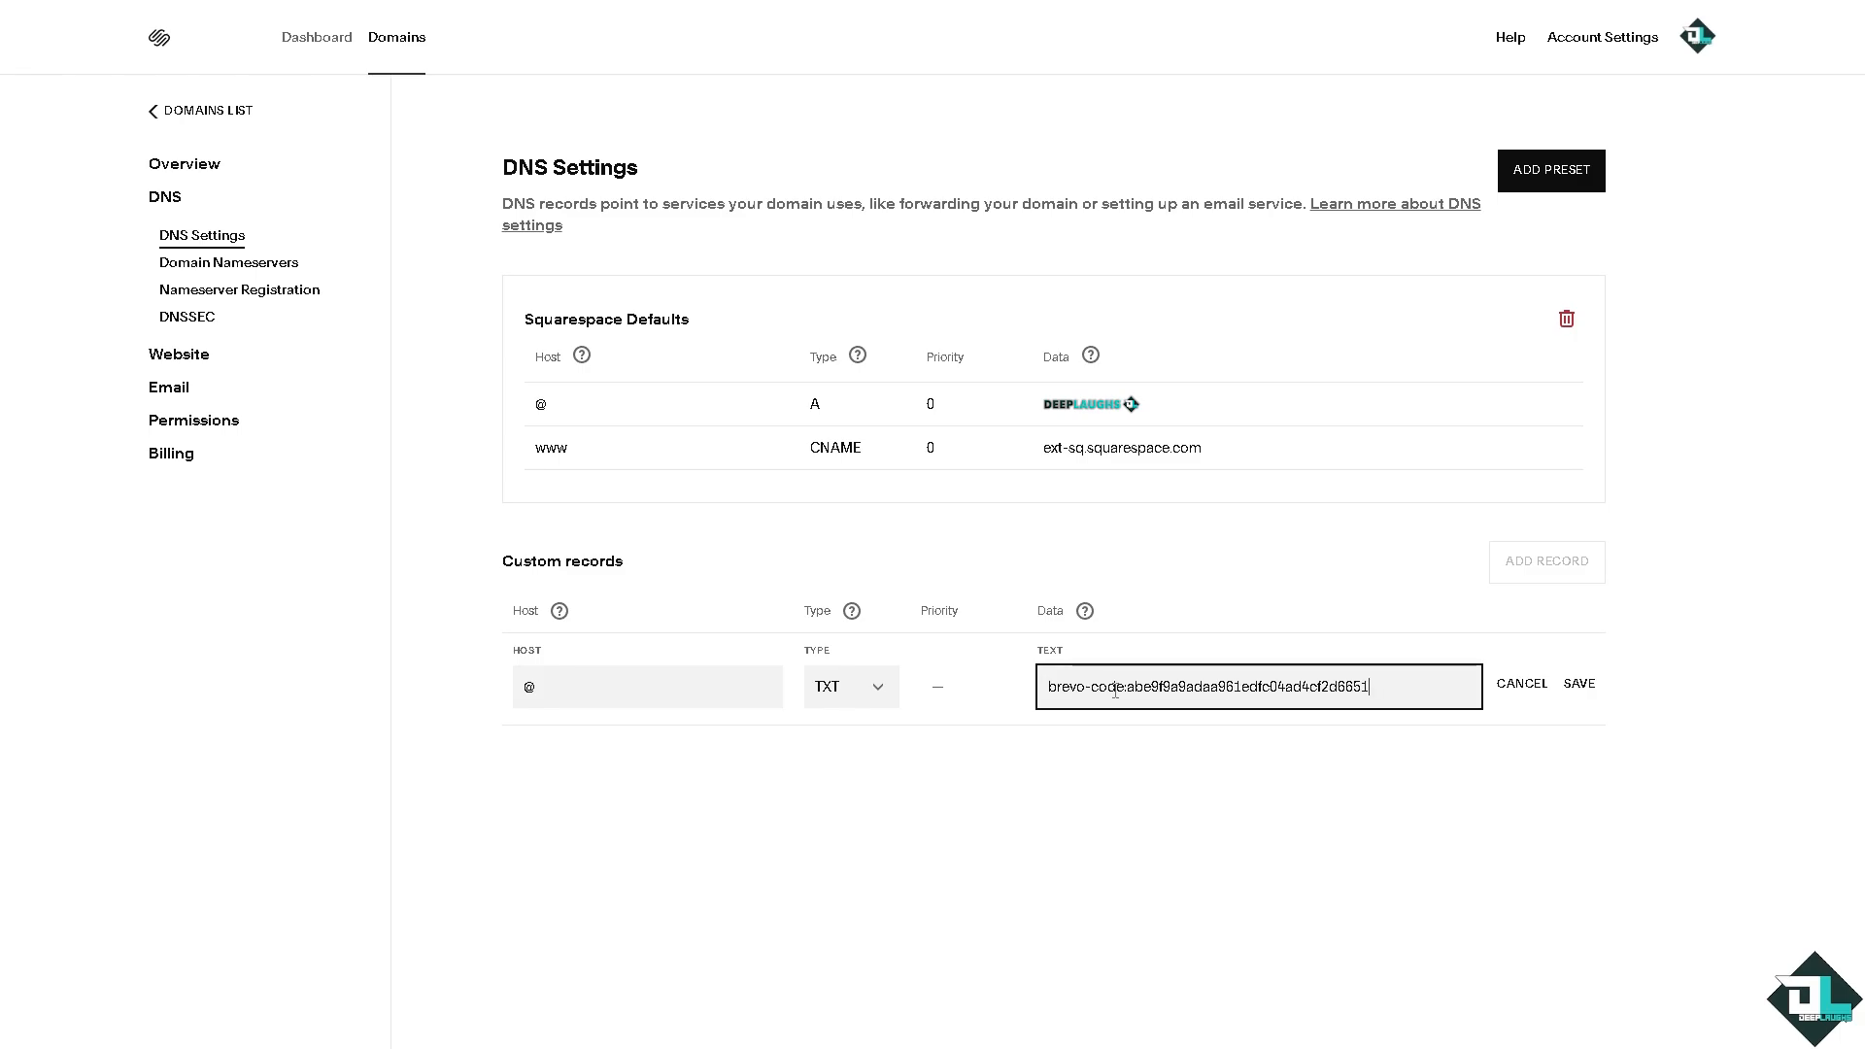
click(1580, 685)
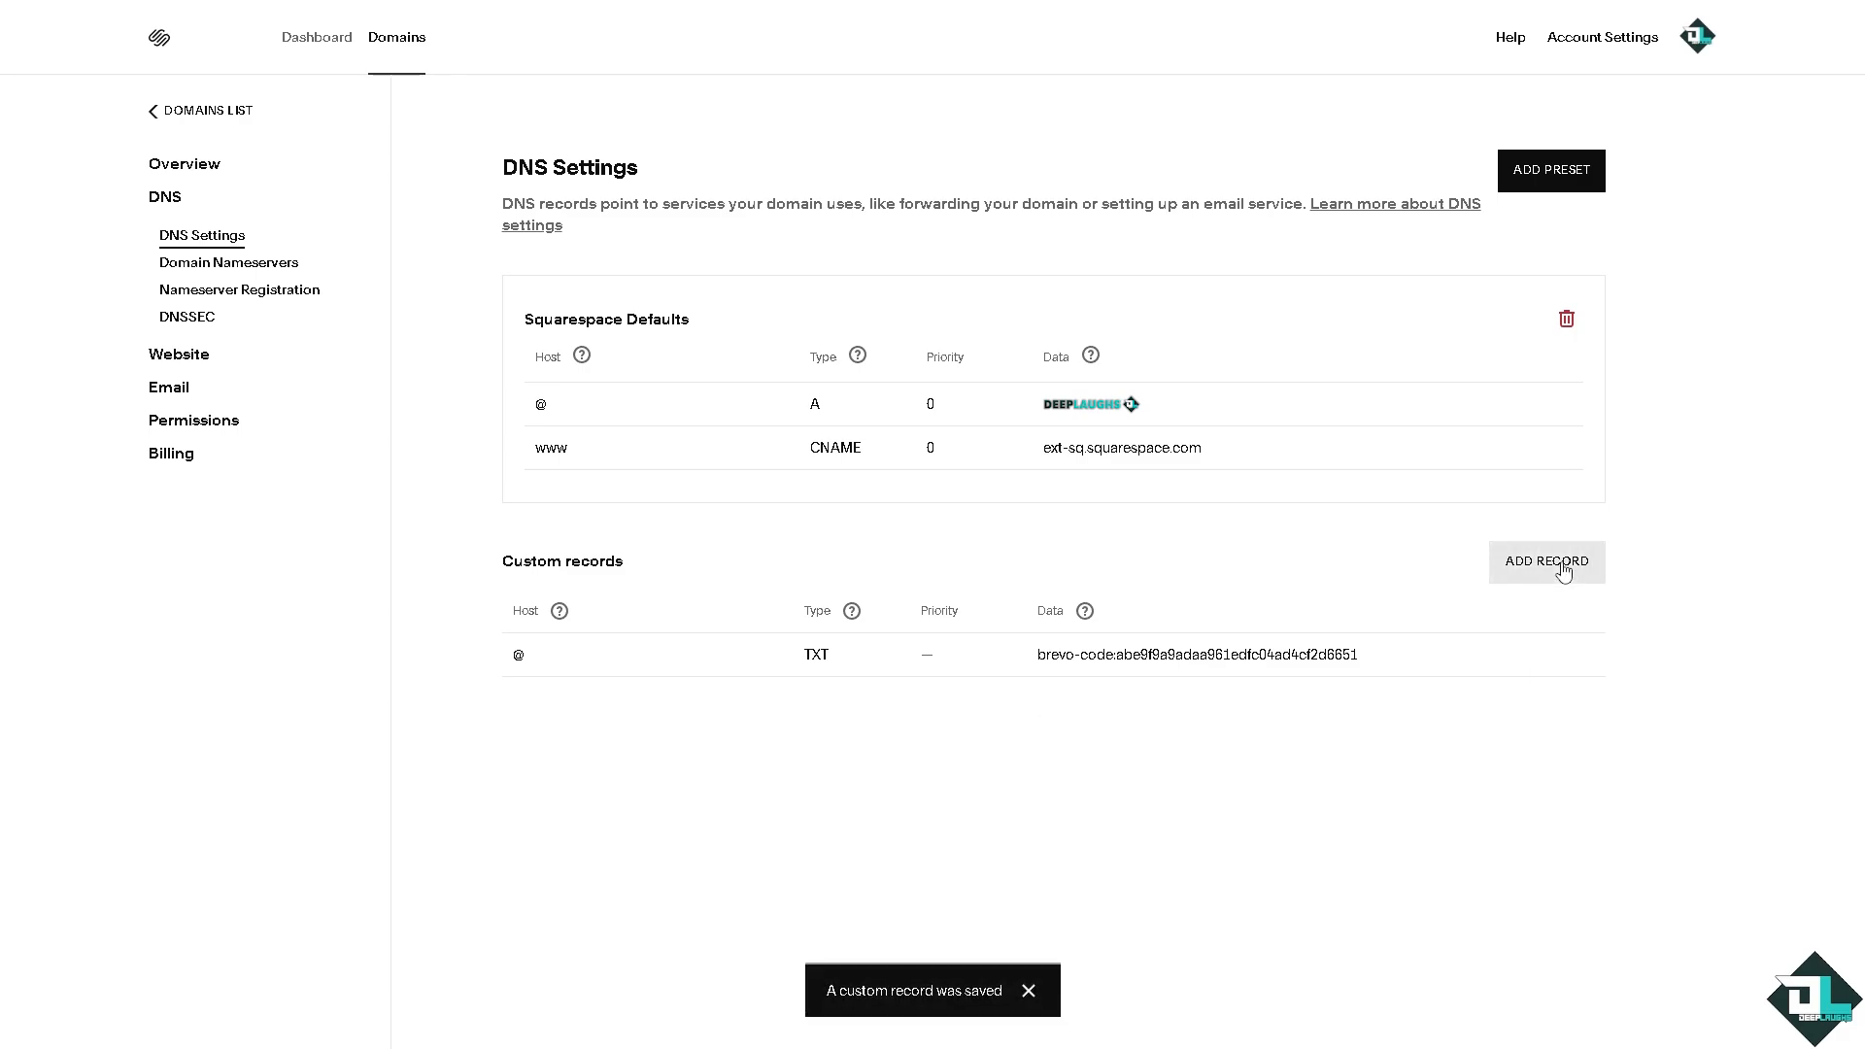
- Start a new custom CNAME record in Squarespace and look up the DKIM 1 record values on the Brevo authentication page
click(1564, 571)
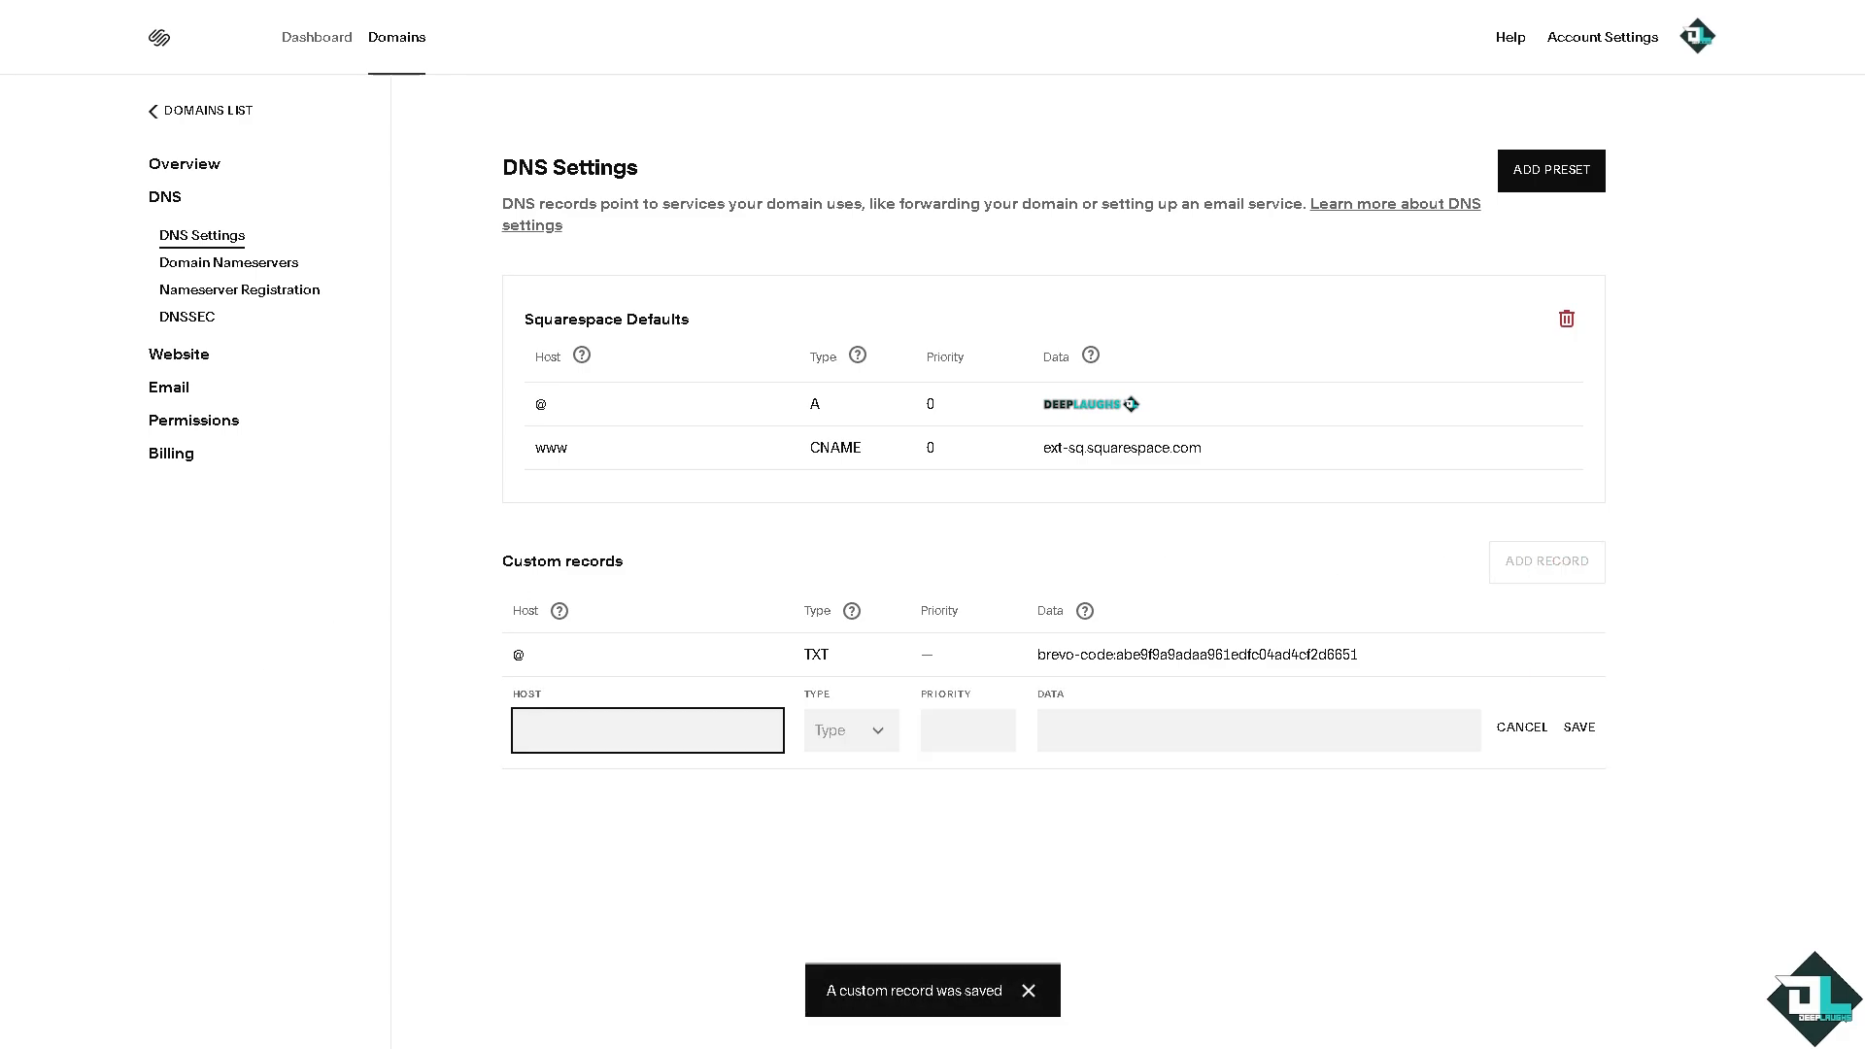
click(832, 730)
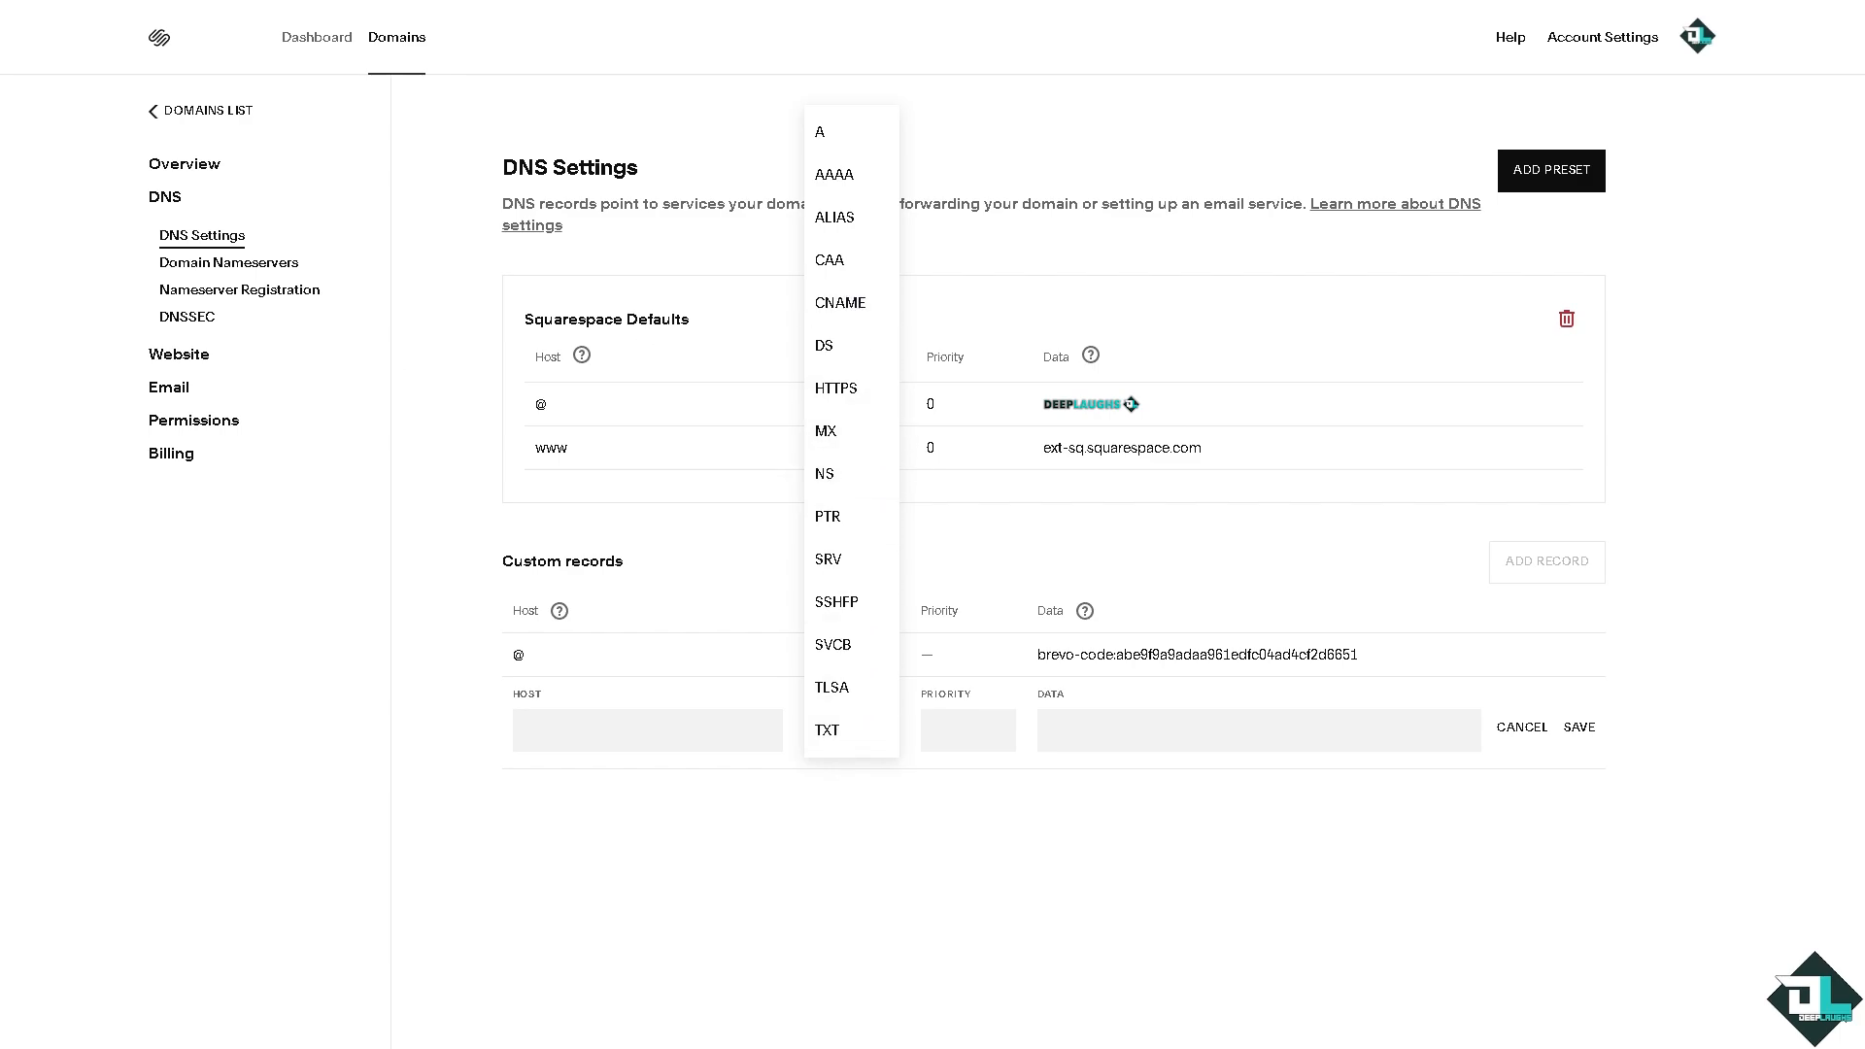
click(851, 307)
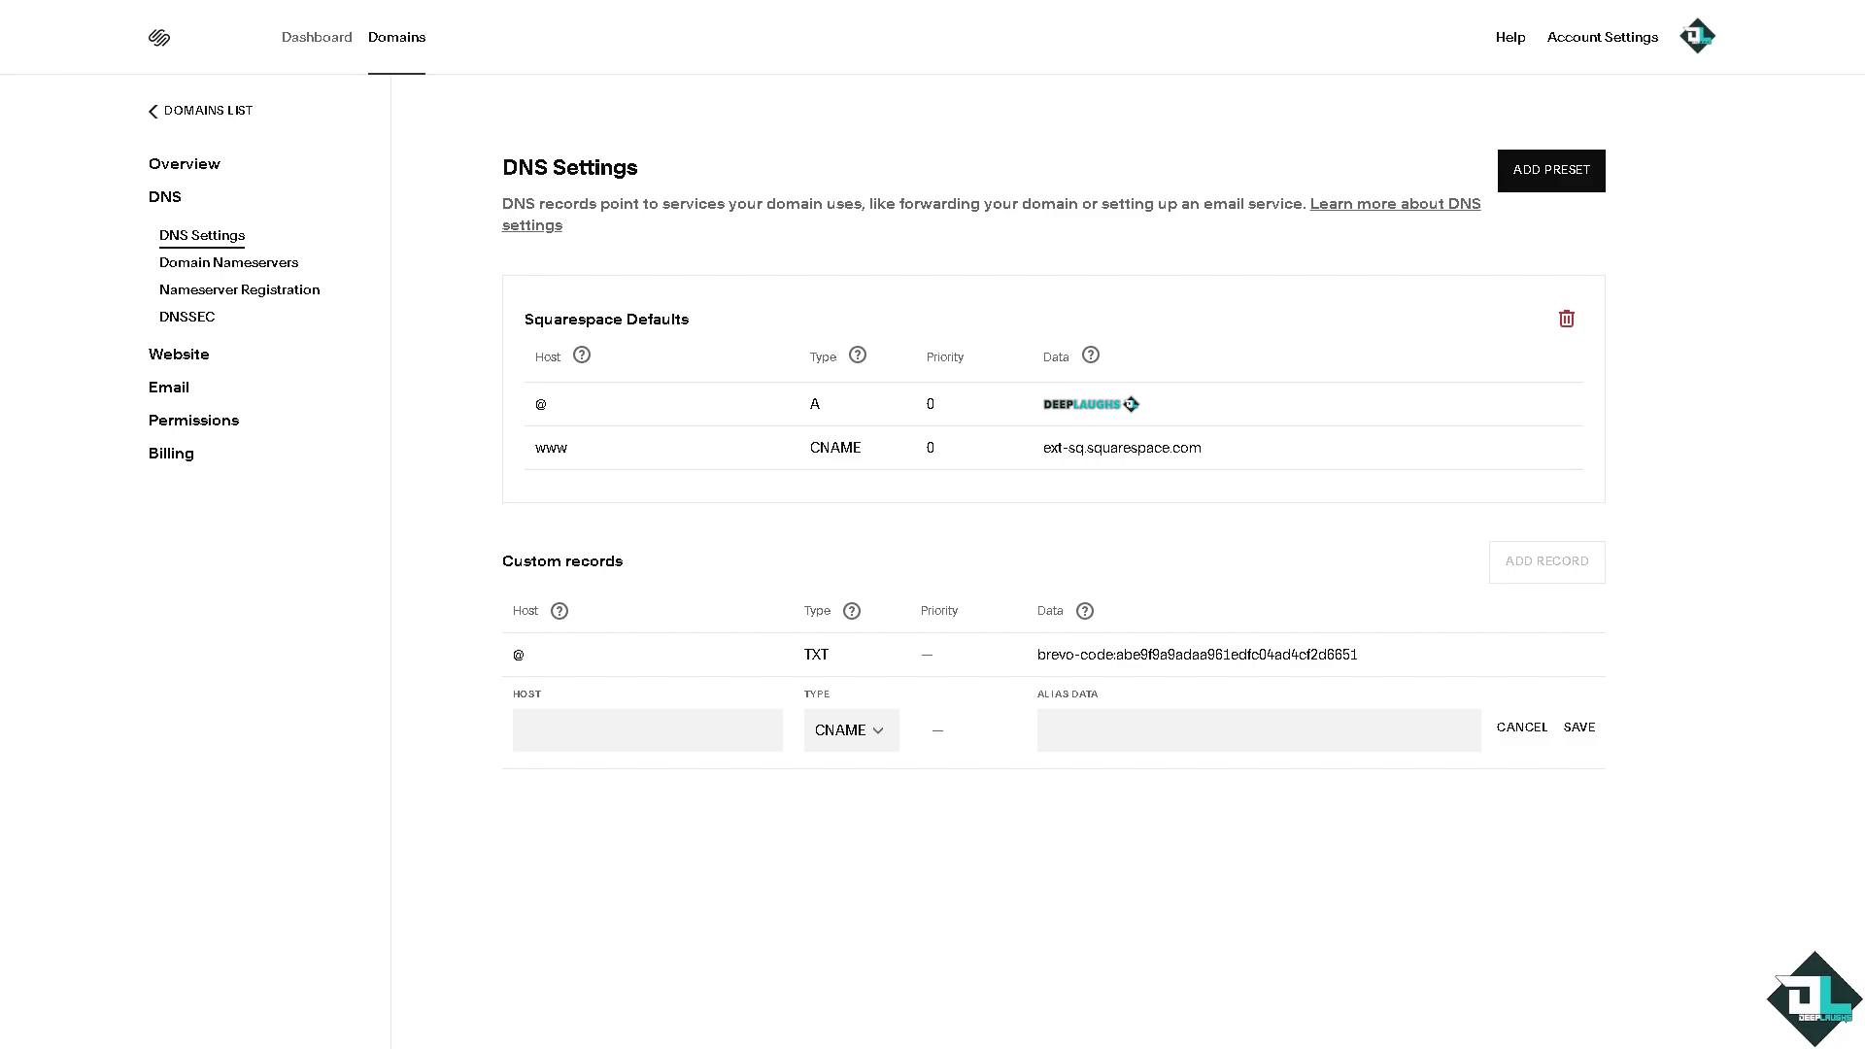
key(ctrl+Tab)
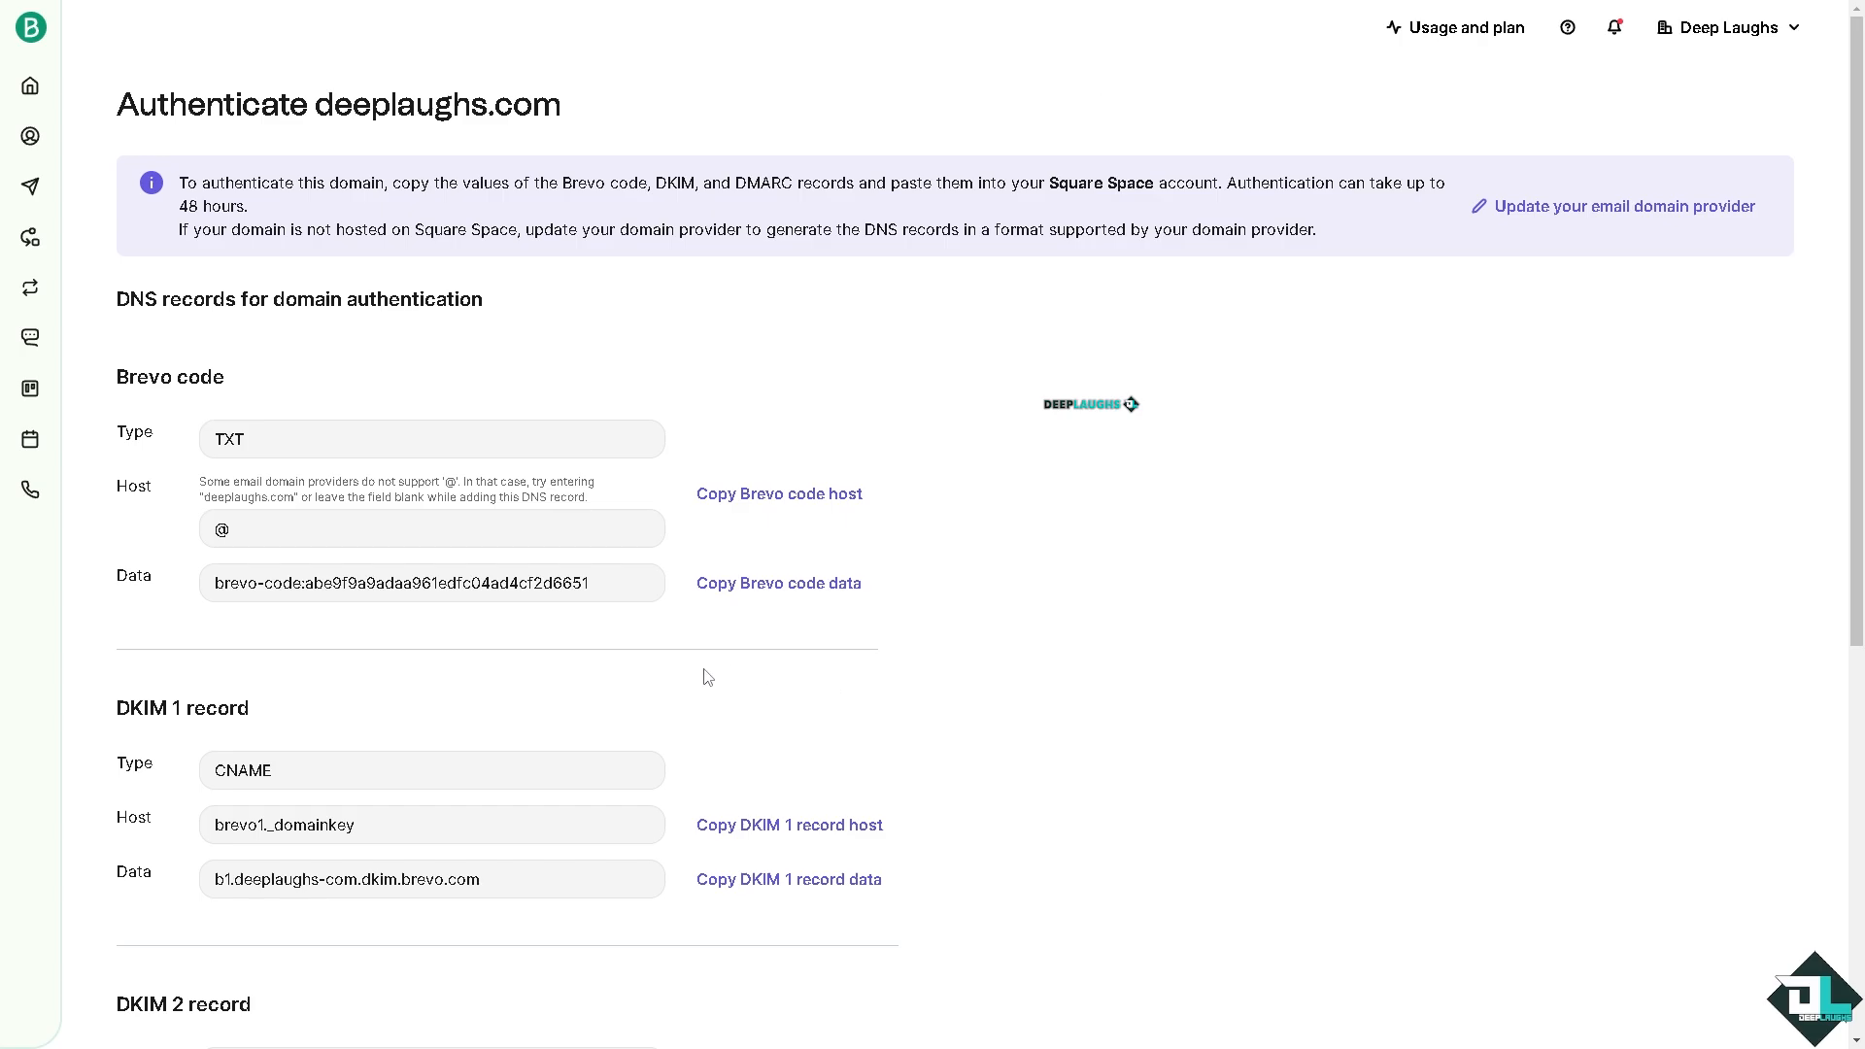
scroll(505, 670, down, 2)
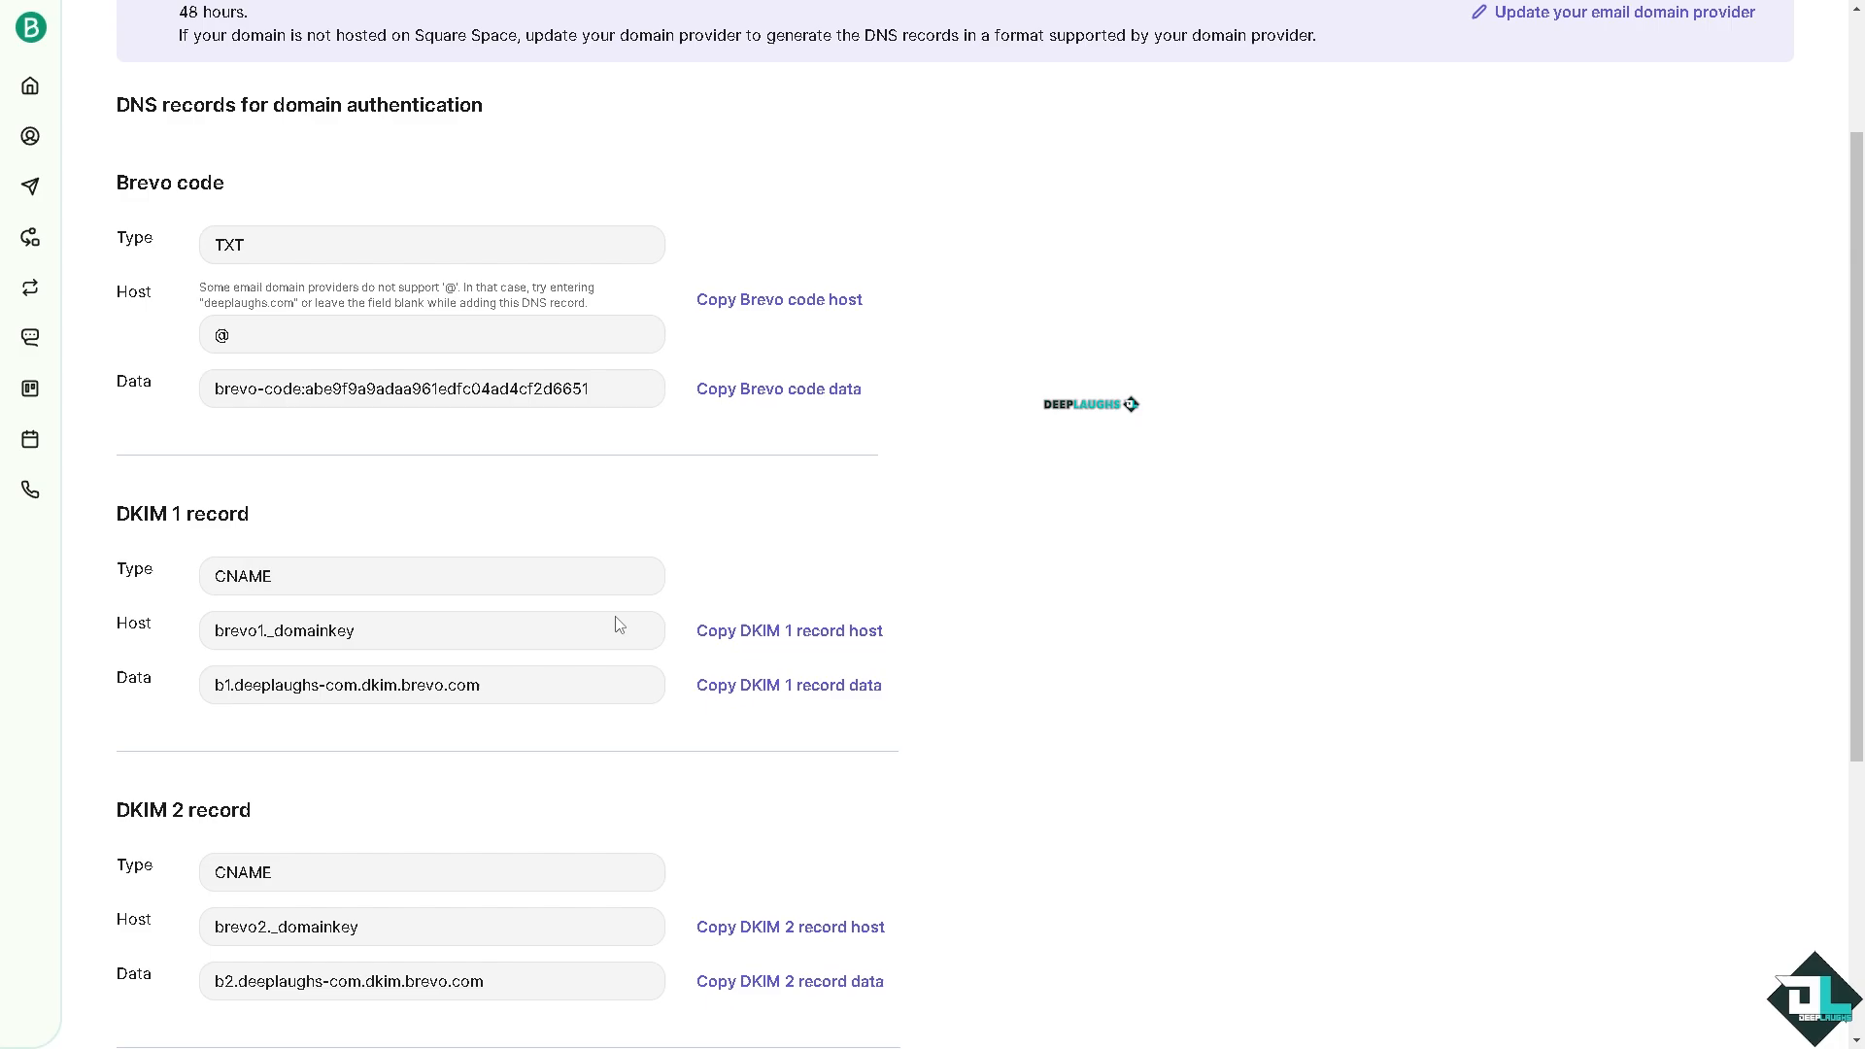
scroll(525, 621, down, 4)
scroll(490, 604, up, 2)
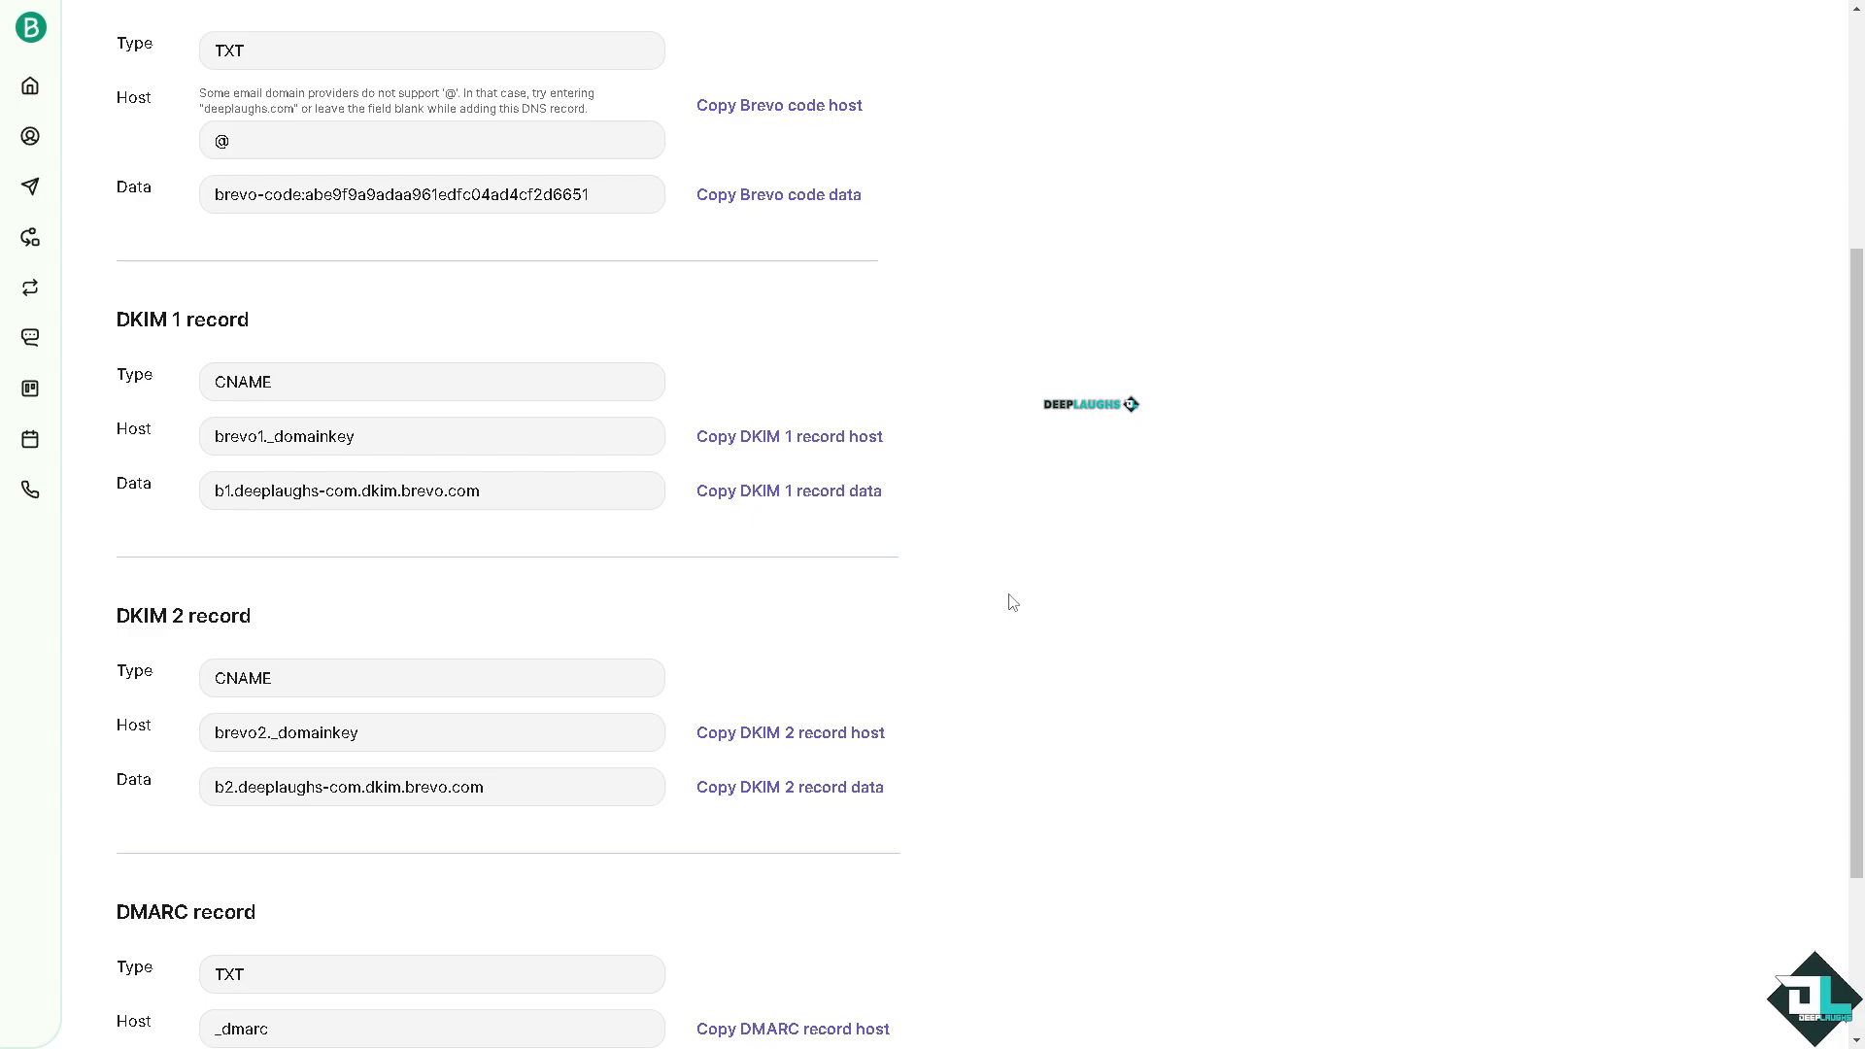
scroll(560, 505, up, 2)
scroll(233, 479, down, 5)
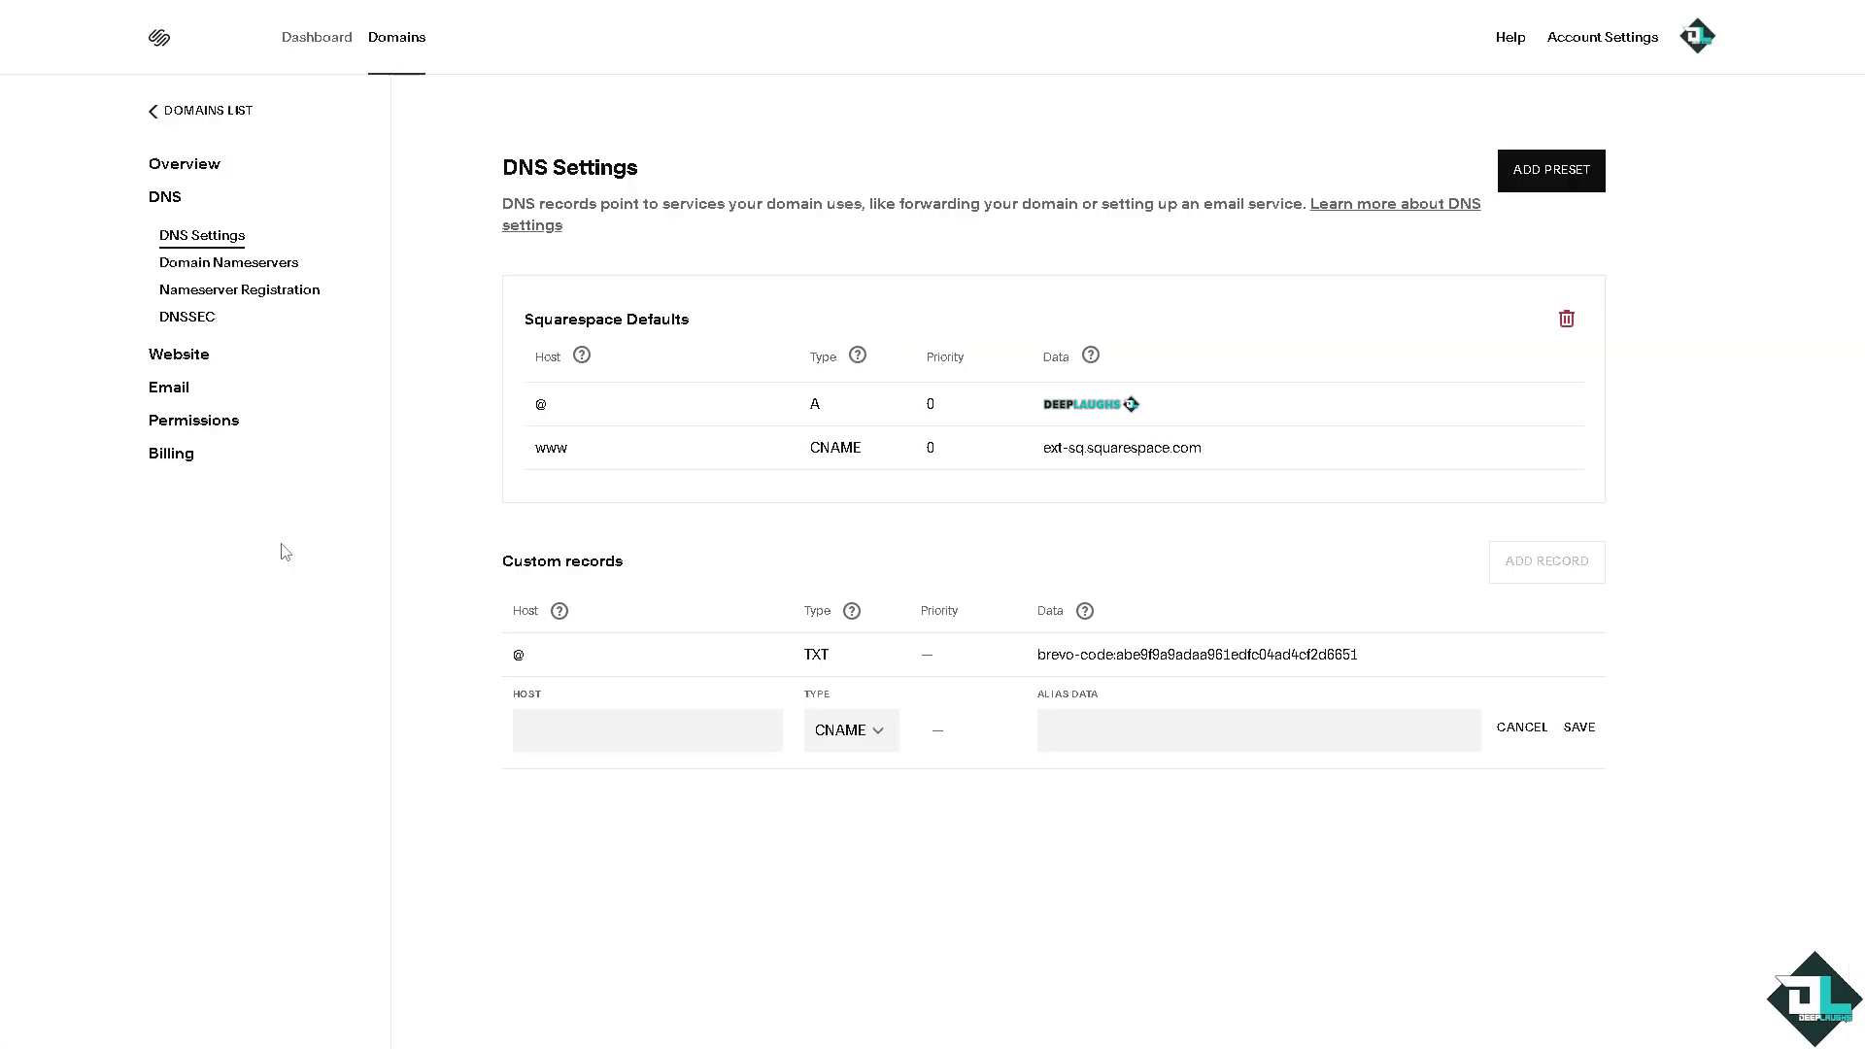
- Fill in the Squarespace CNAME record with host brevo1._domainkey and alias data b1.deeplaughs-com.dkim.brevo.com, and save it
click(658, 727)
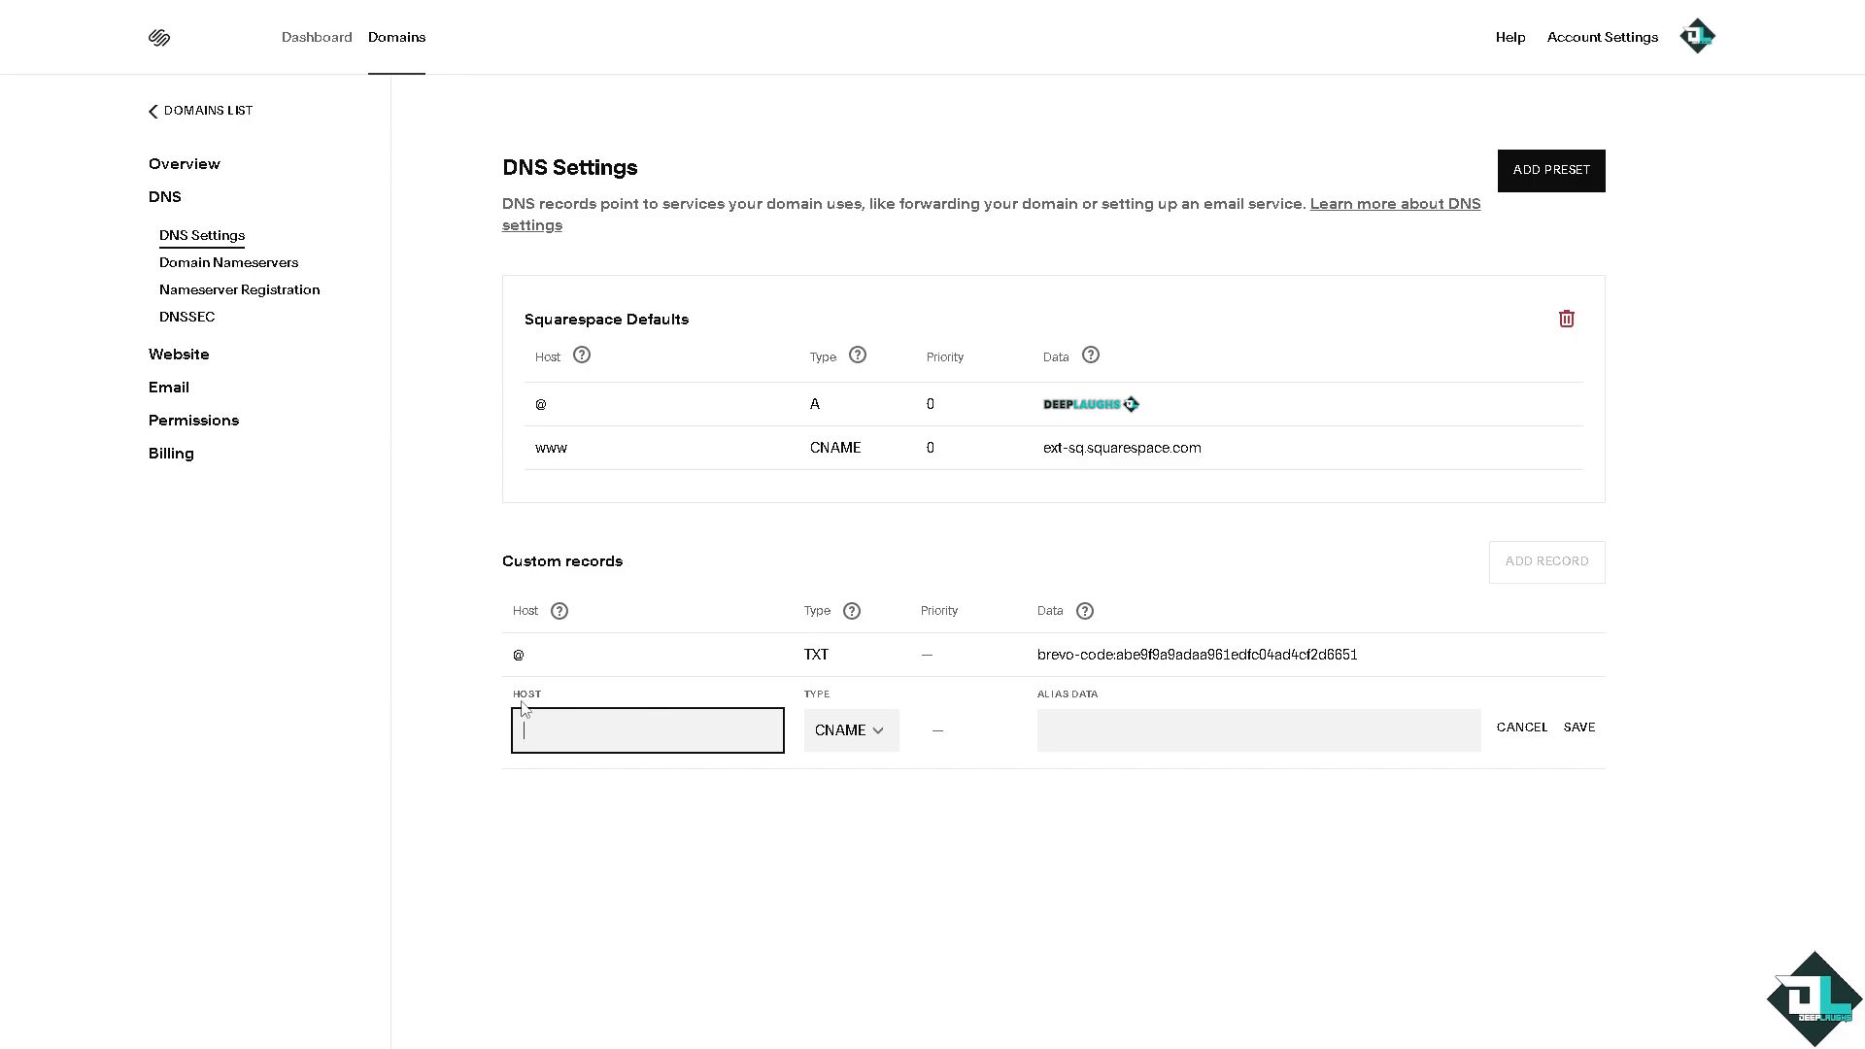
text(brevo1._domainkey)
key(alt+Tab)
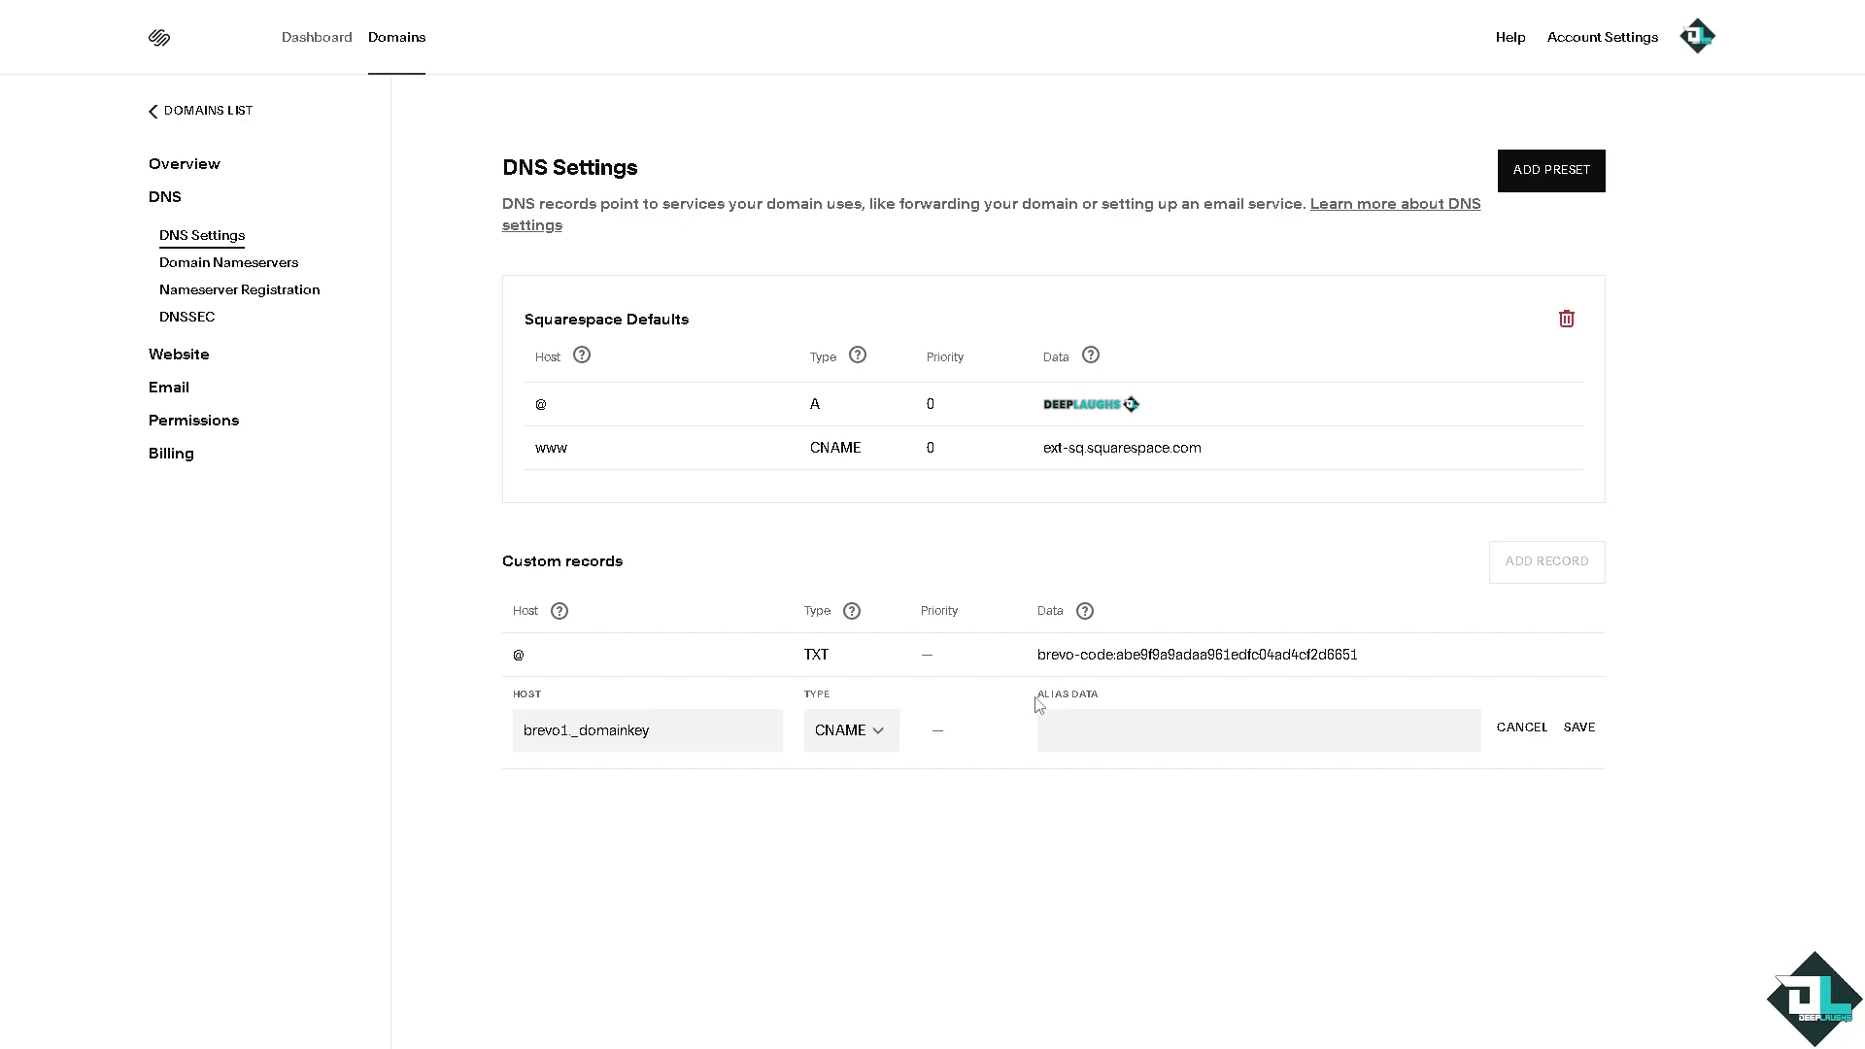
click(1040, 730)
text(b1.deeplaughs-com.dkim.brevo.com)
click(1517, 852)
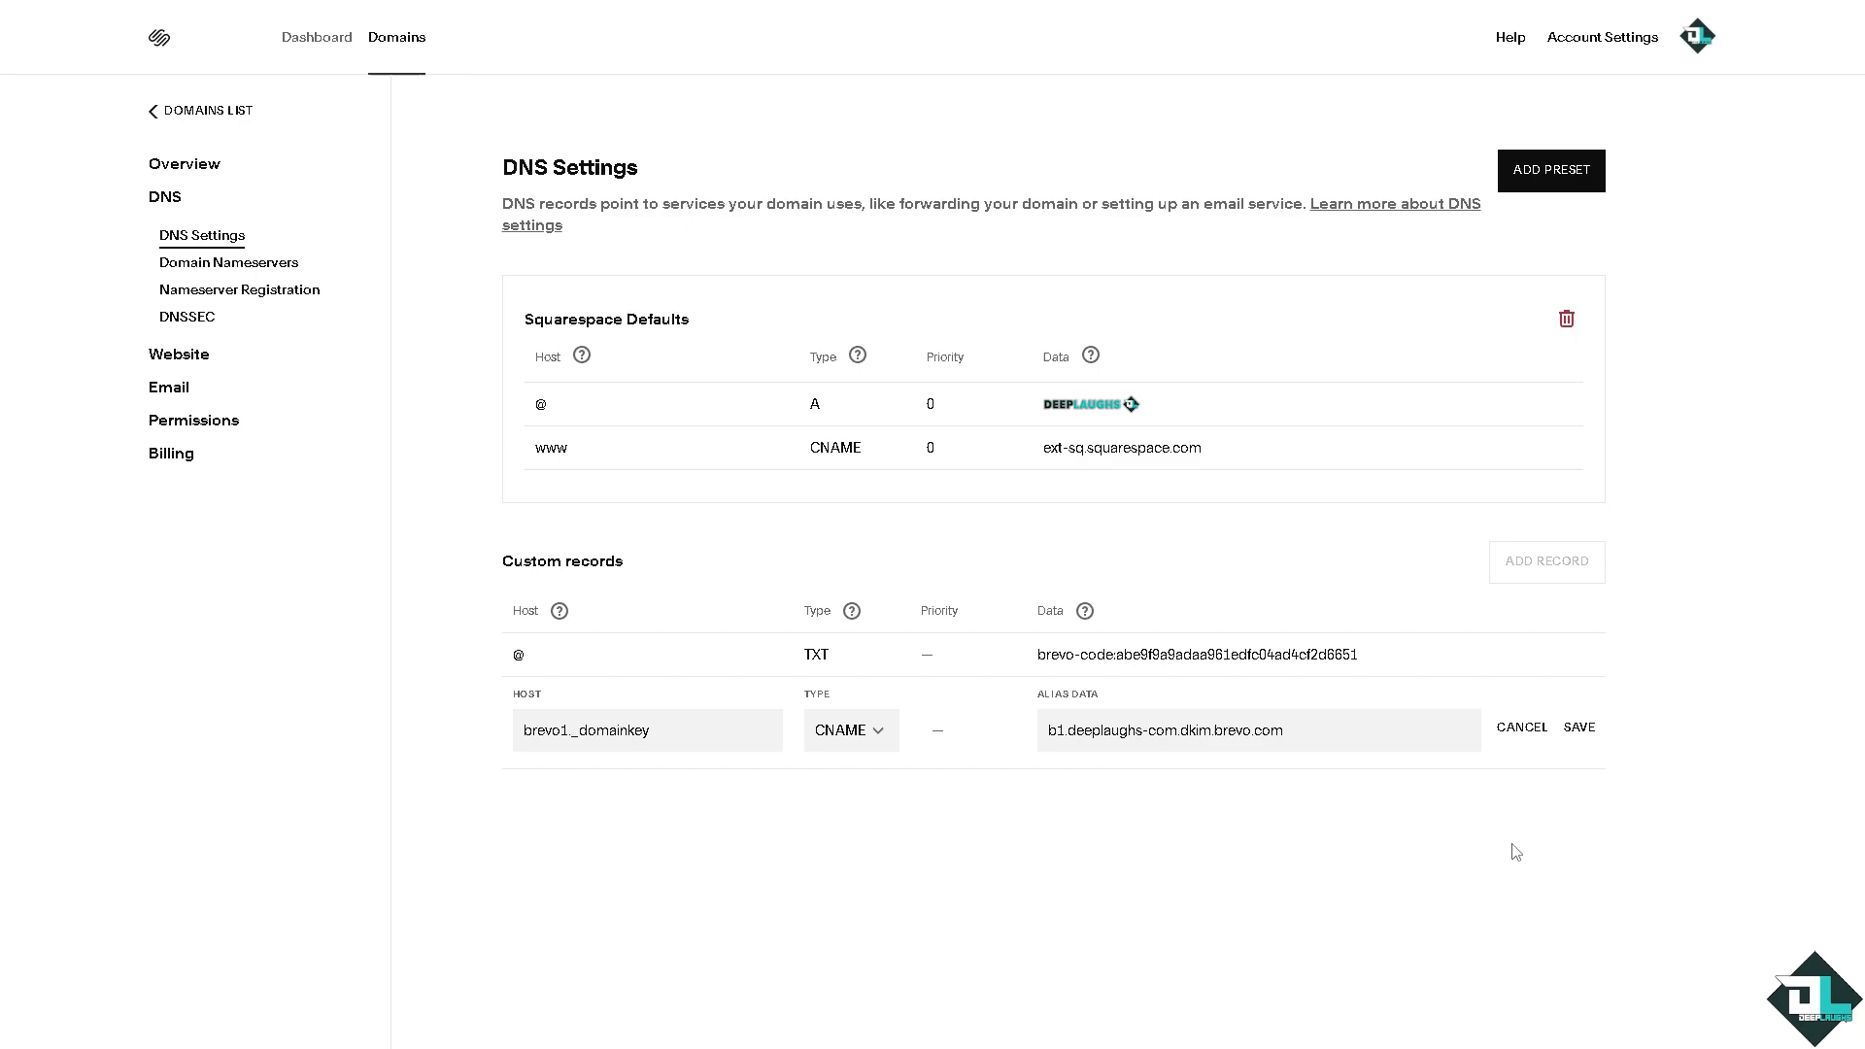
click(1580, 729)
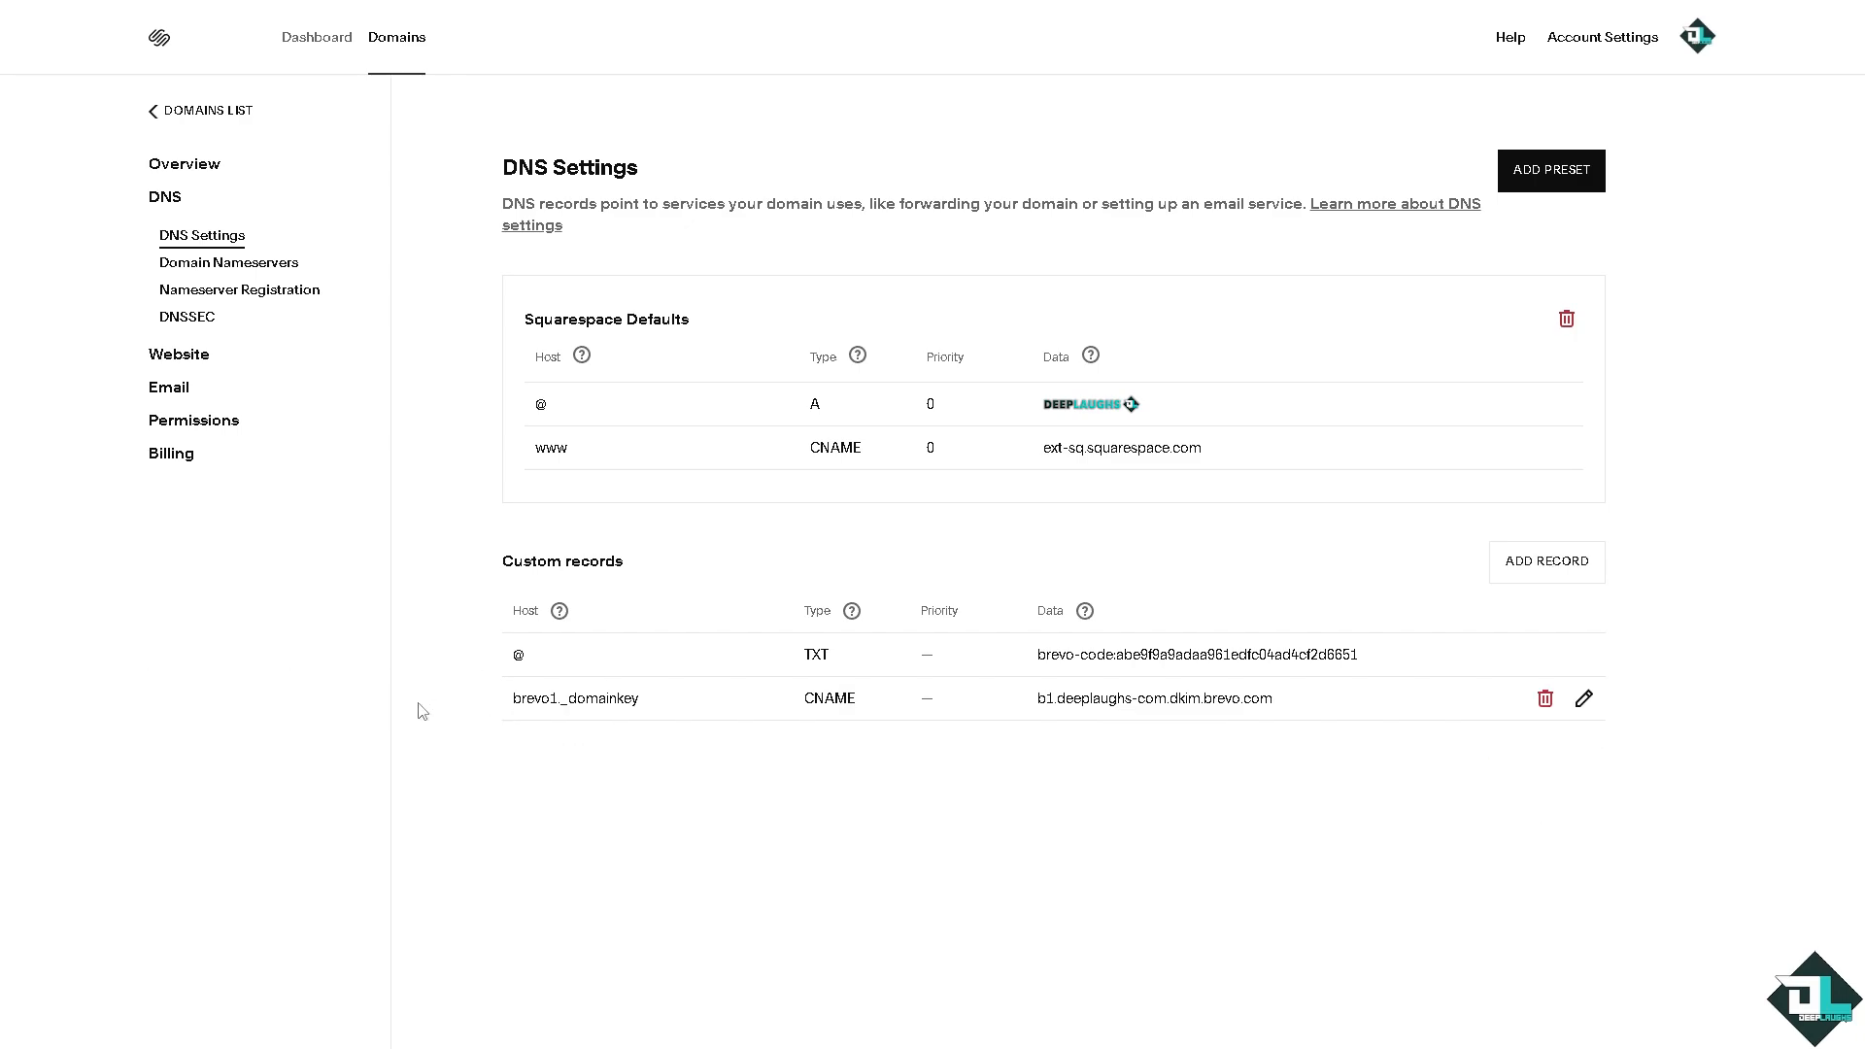
- Add and save a second custom CNAME record with host brevo2._domainkey and alias data b2.deeplaughs-com.dkim.brevo.com
click(1549, 563)
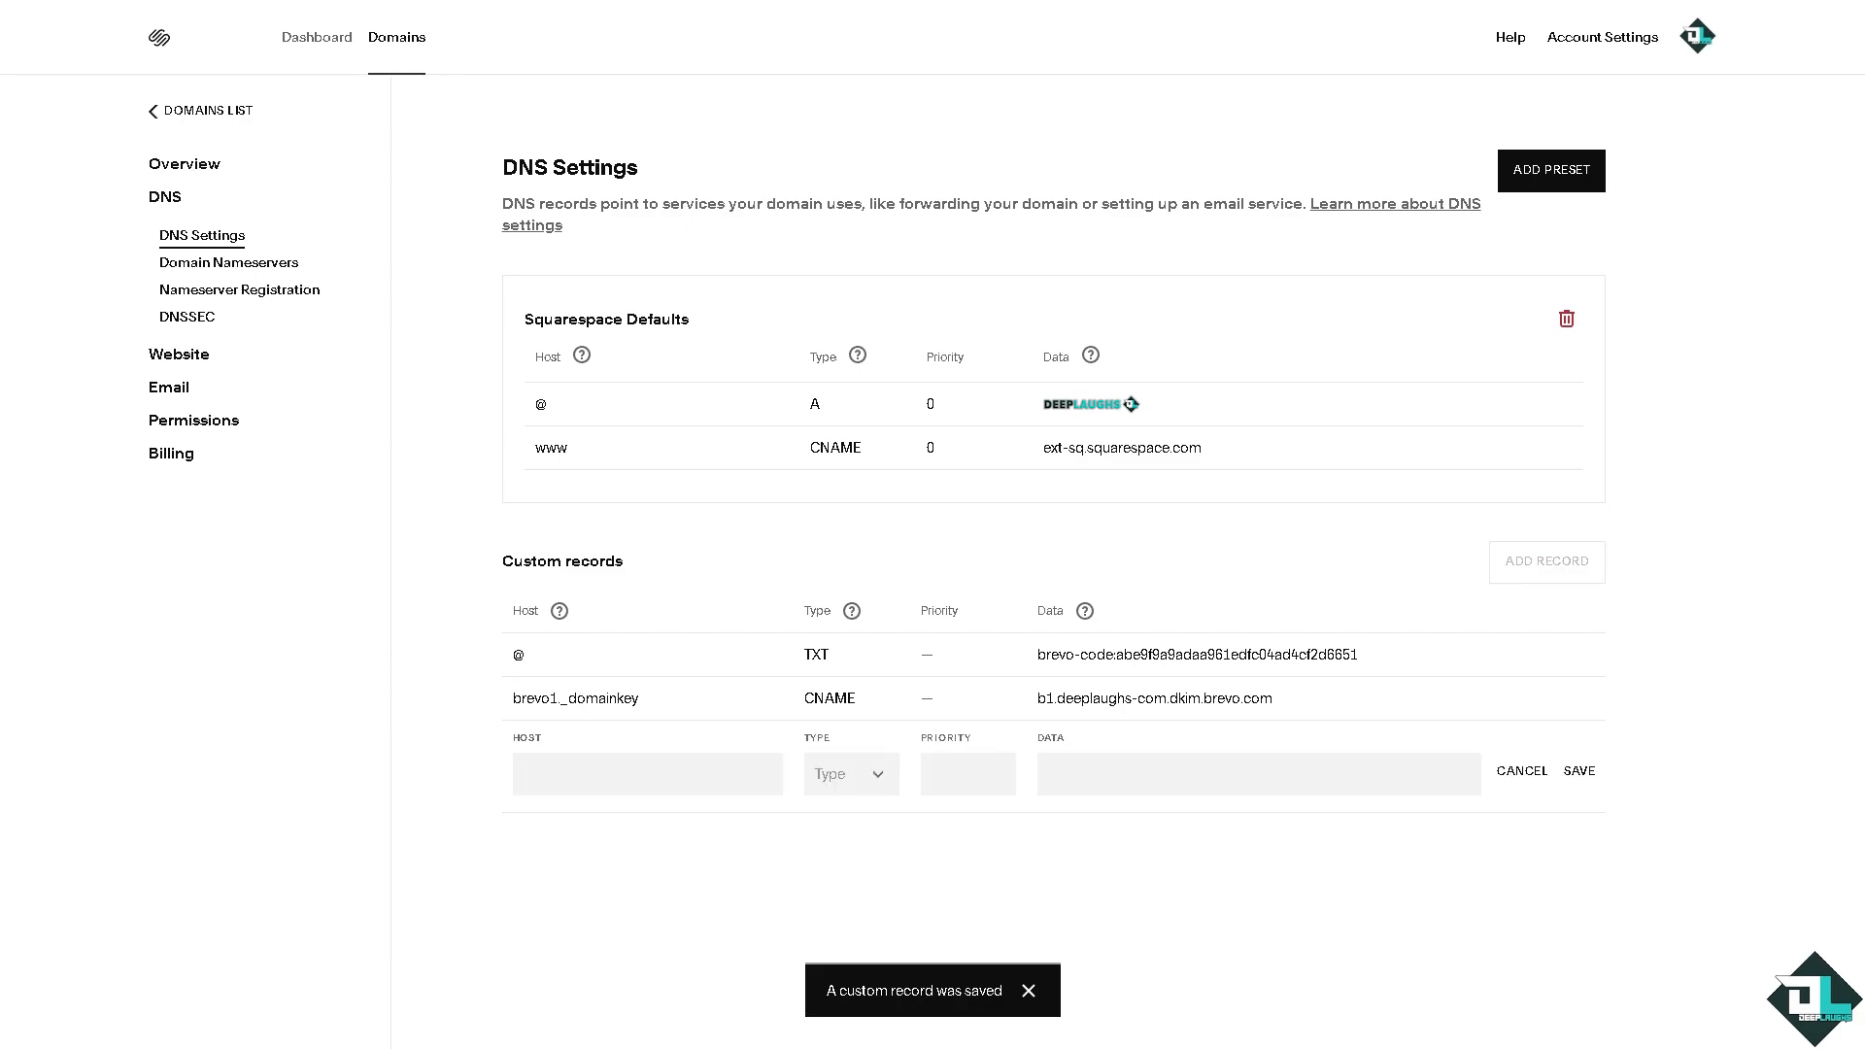
click(872, 784)
click(838, 348)
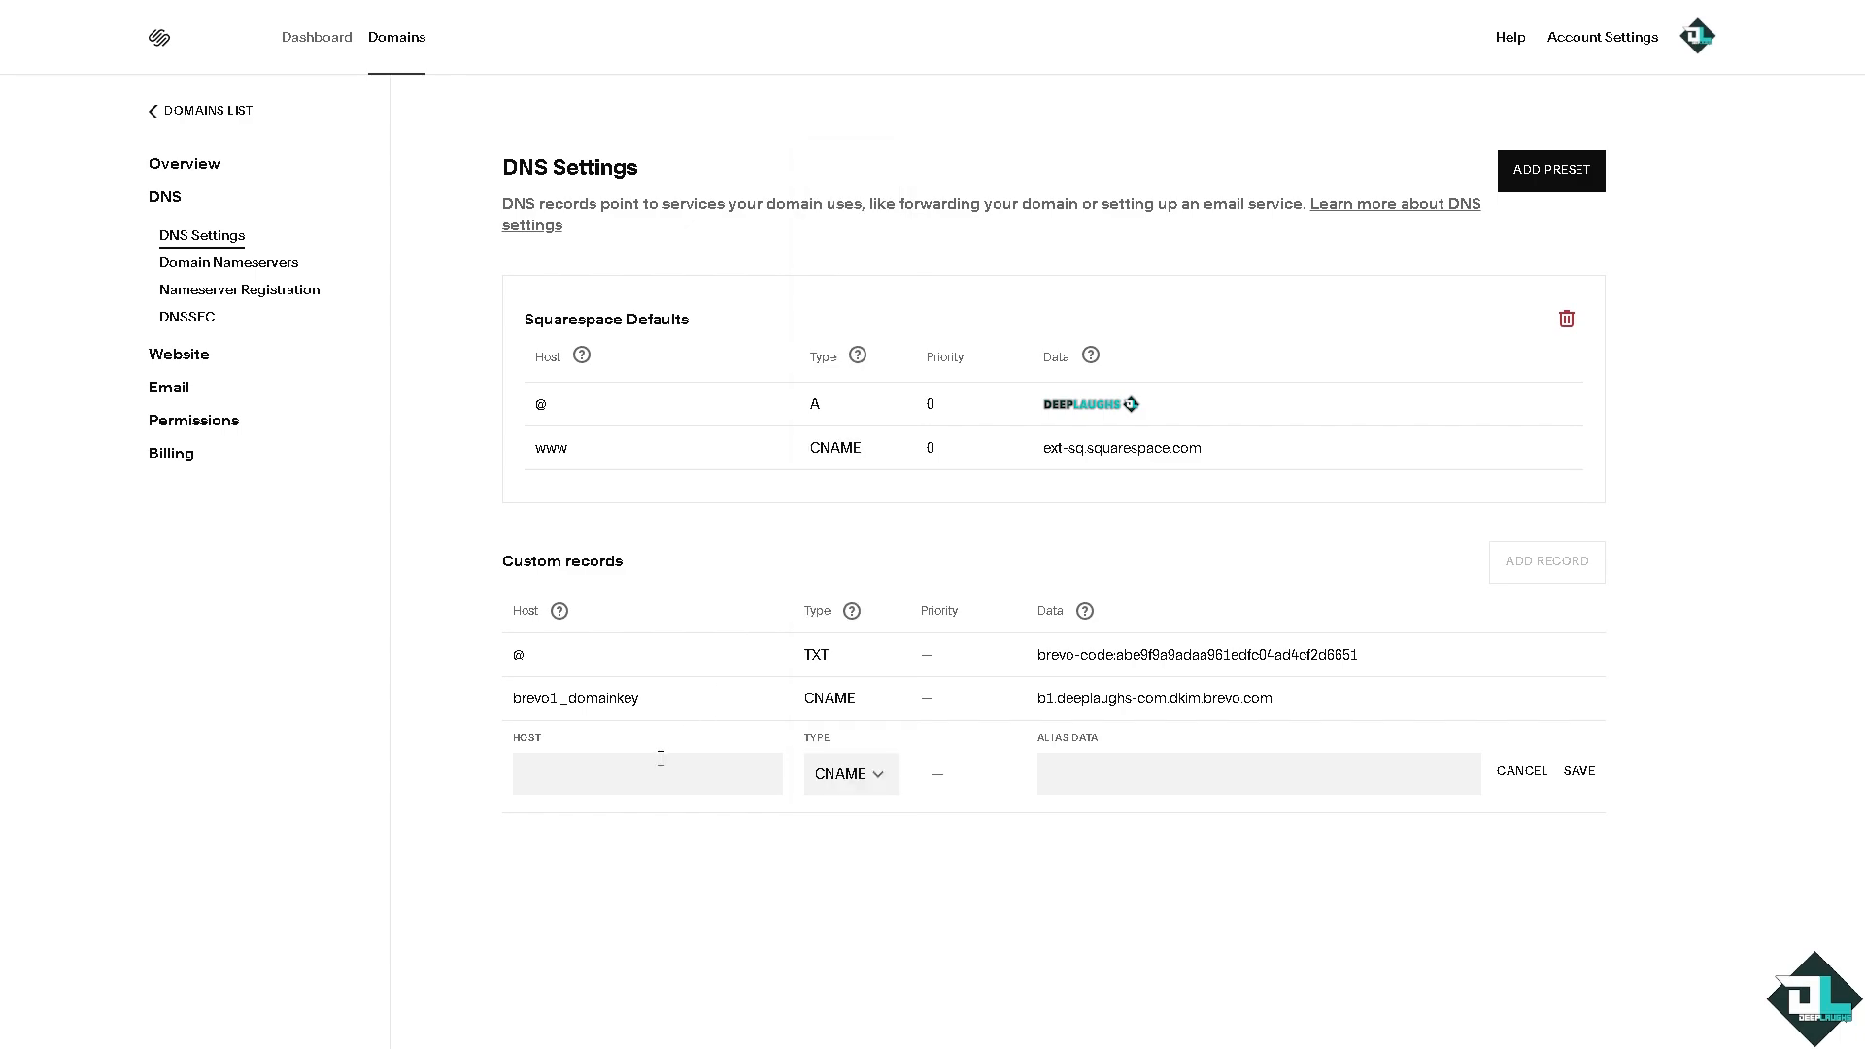
click(658, 770)
text(brevo2._domainkey)
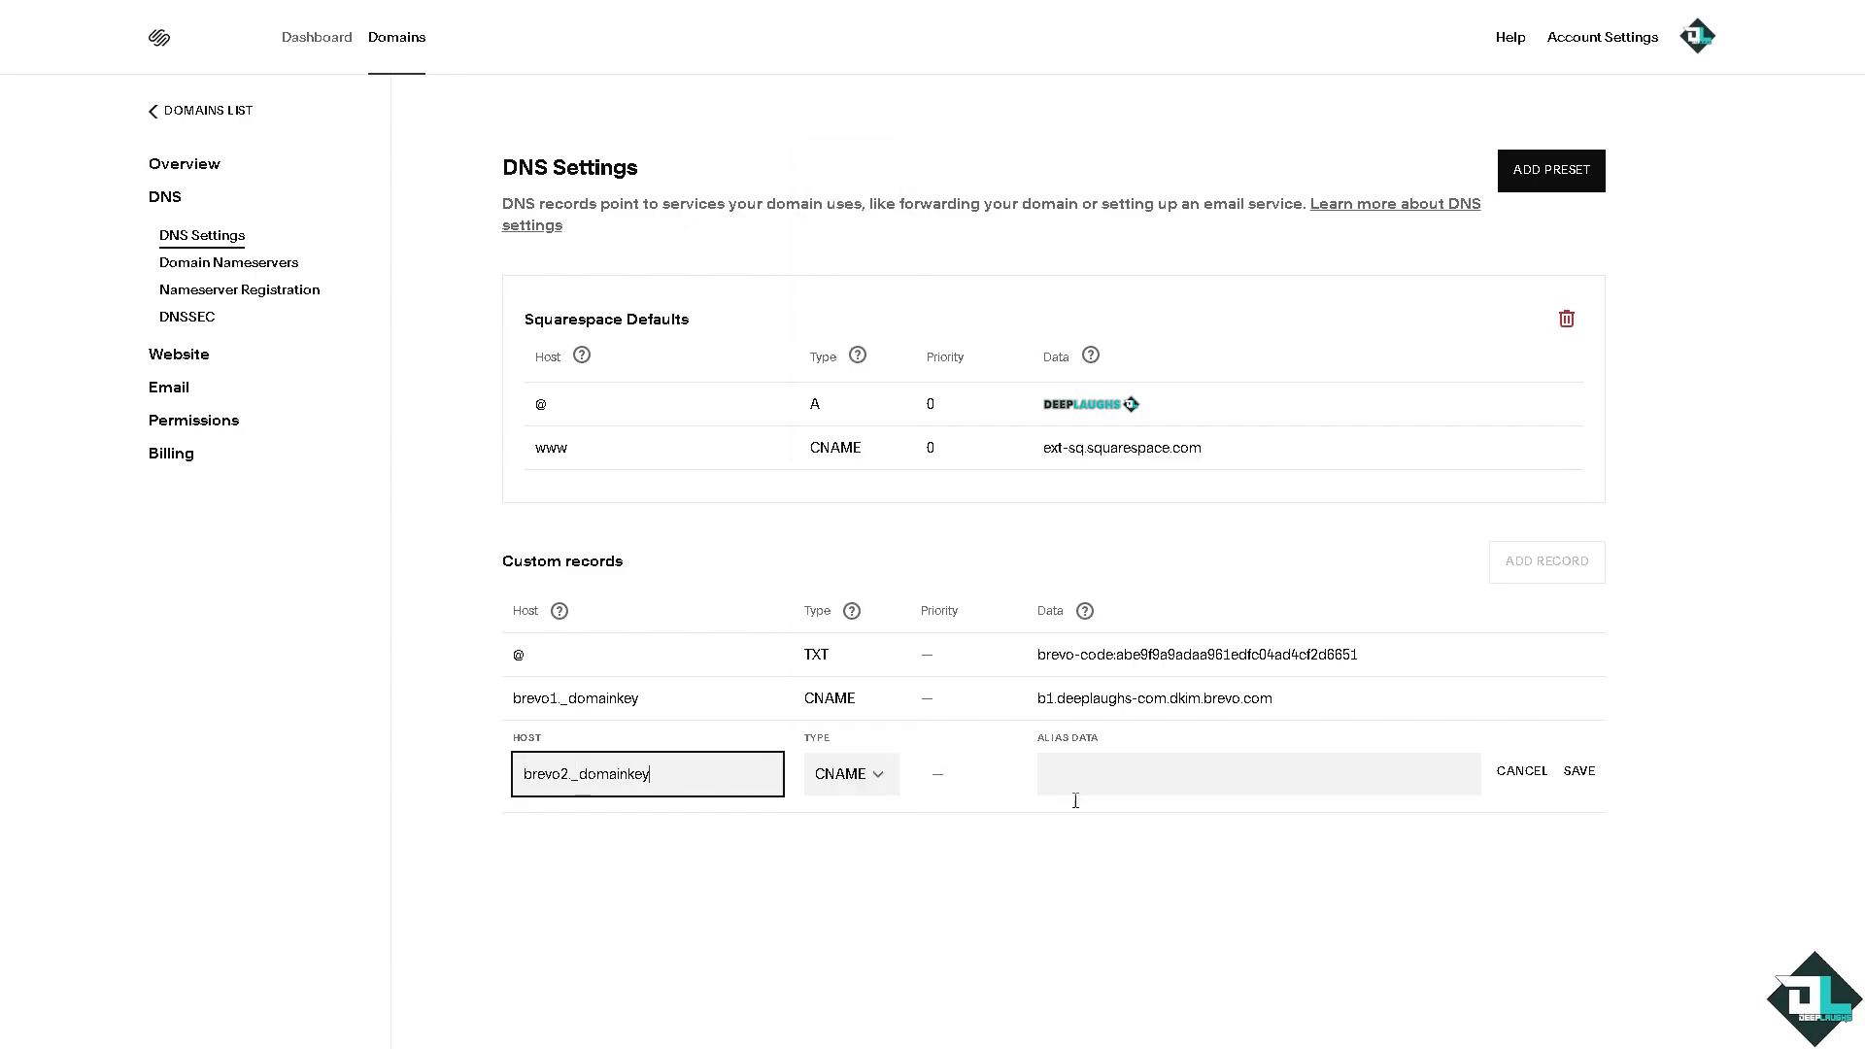
click(1132, 771)
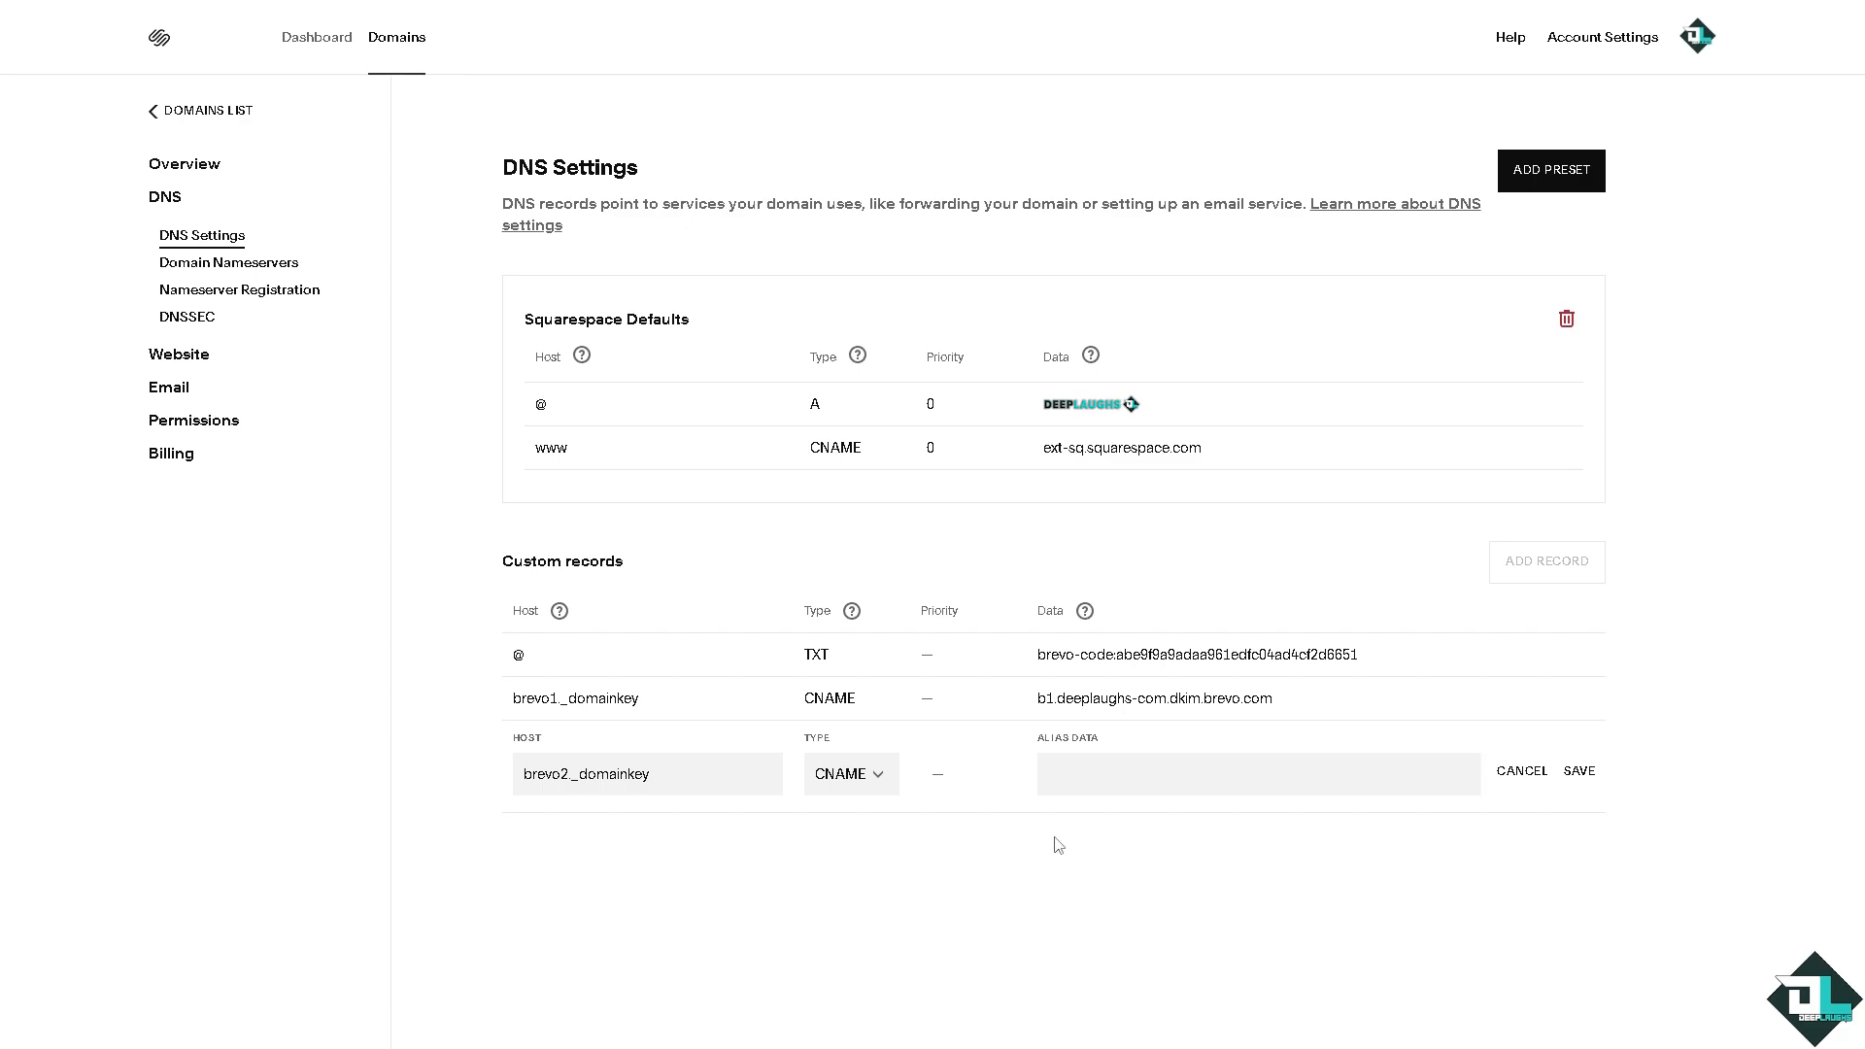
click(1186, 787)
text(b2.deeplaughs-com.dkim.brevo.com)
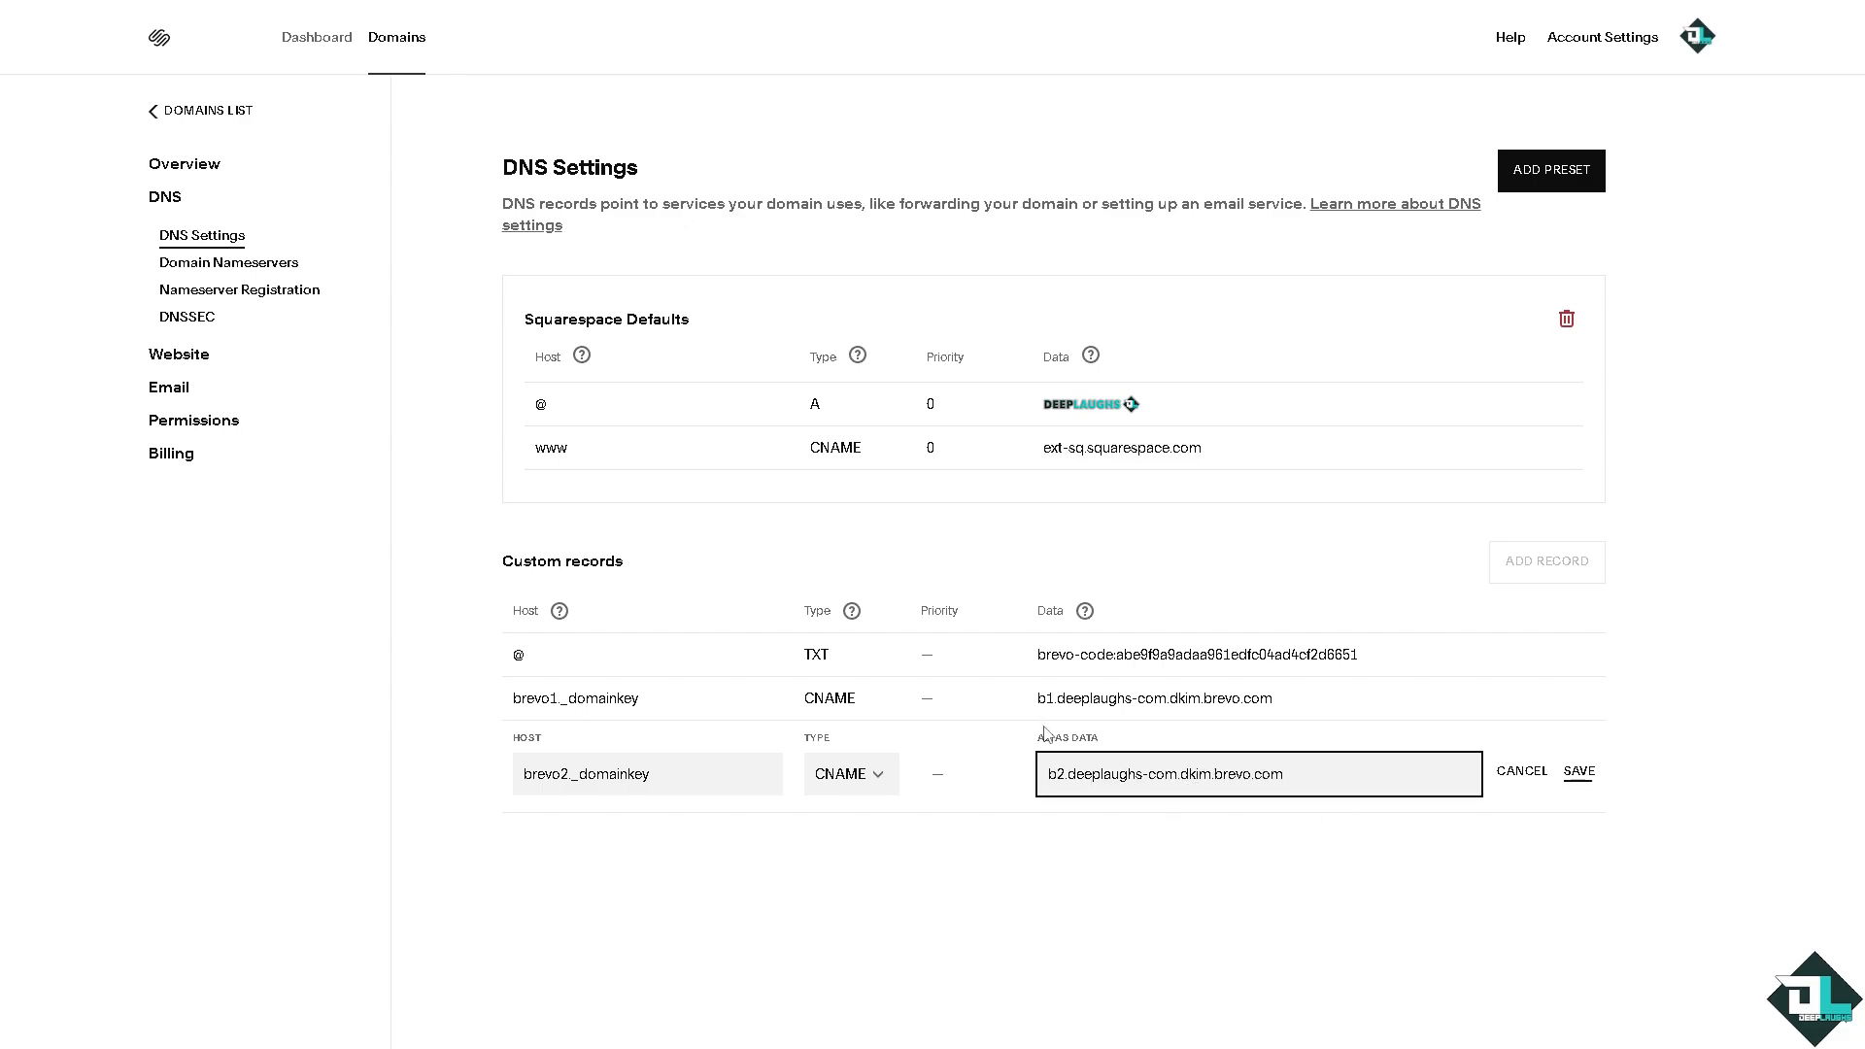
click(1579, 772)
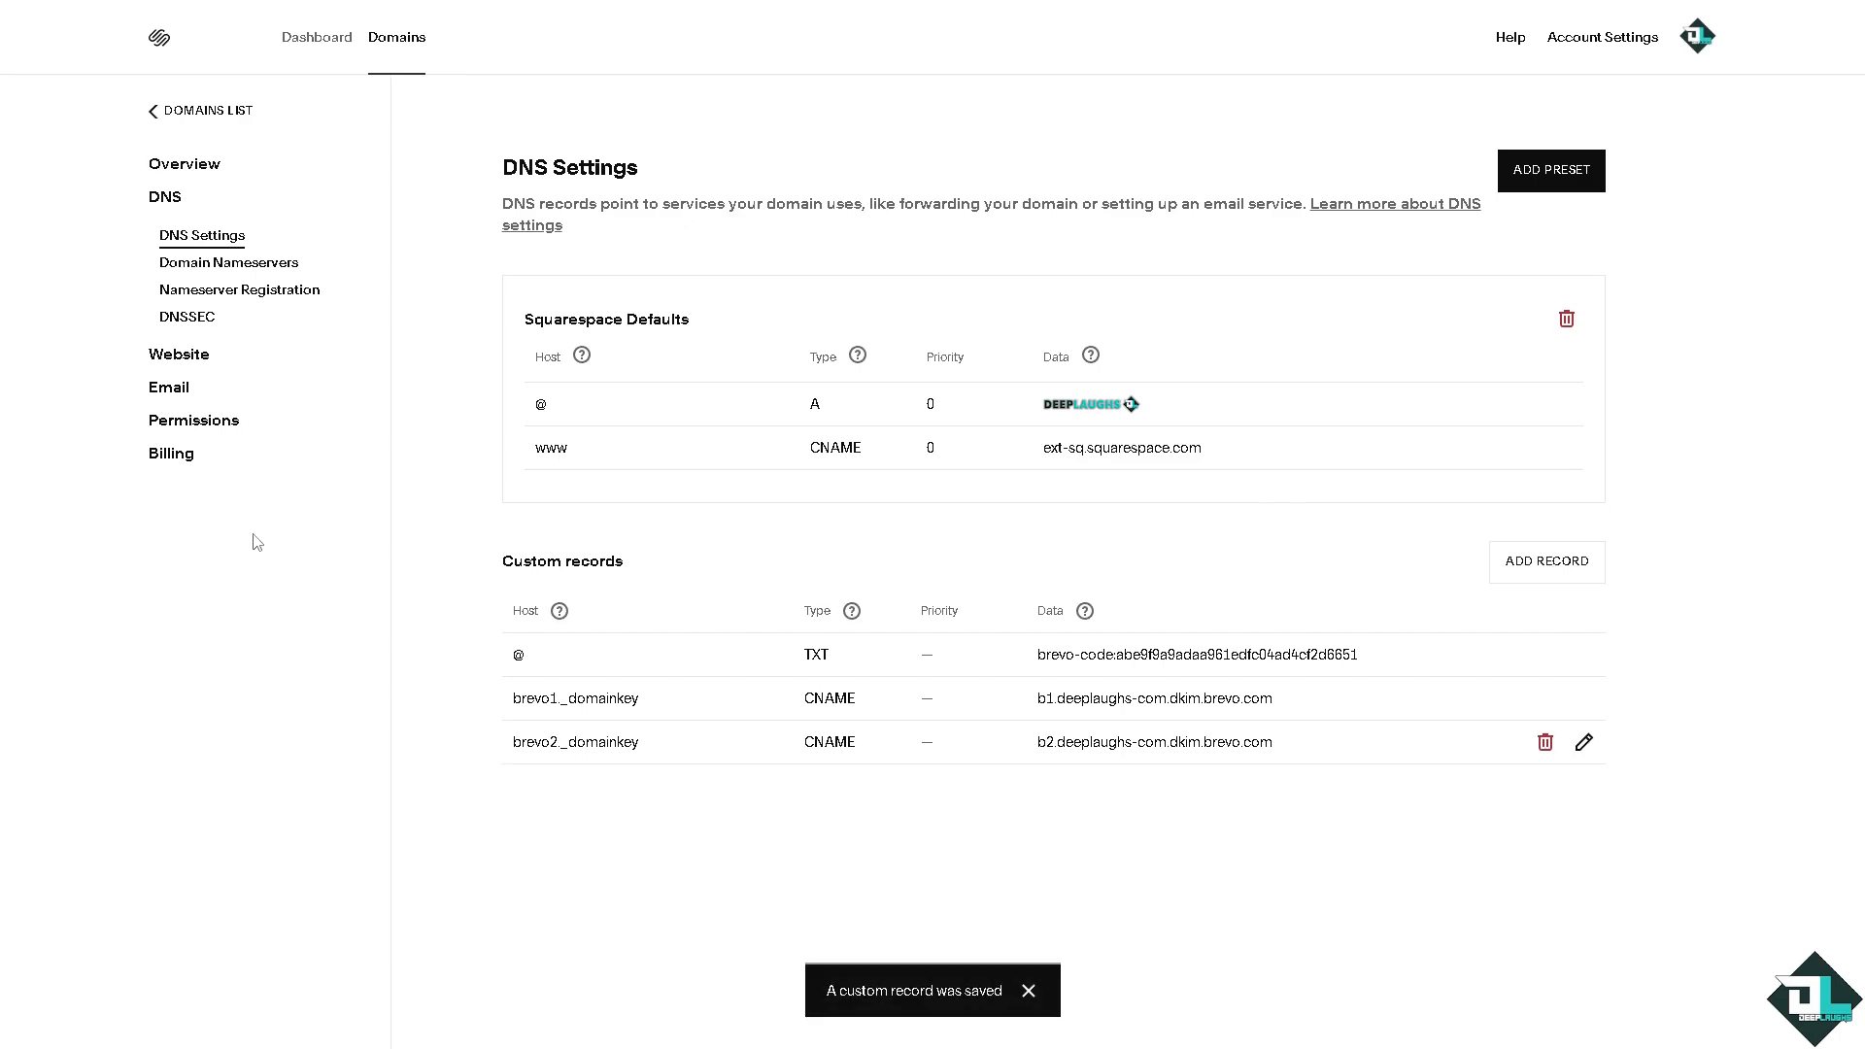
- Add and save a custom TXT record with host _dmarc and Brevo's DMARC record data (v=DMARC1; p=none; plus the reporting address) as its text
click(1566, 567)
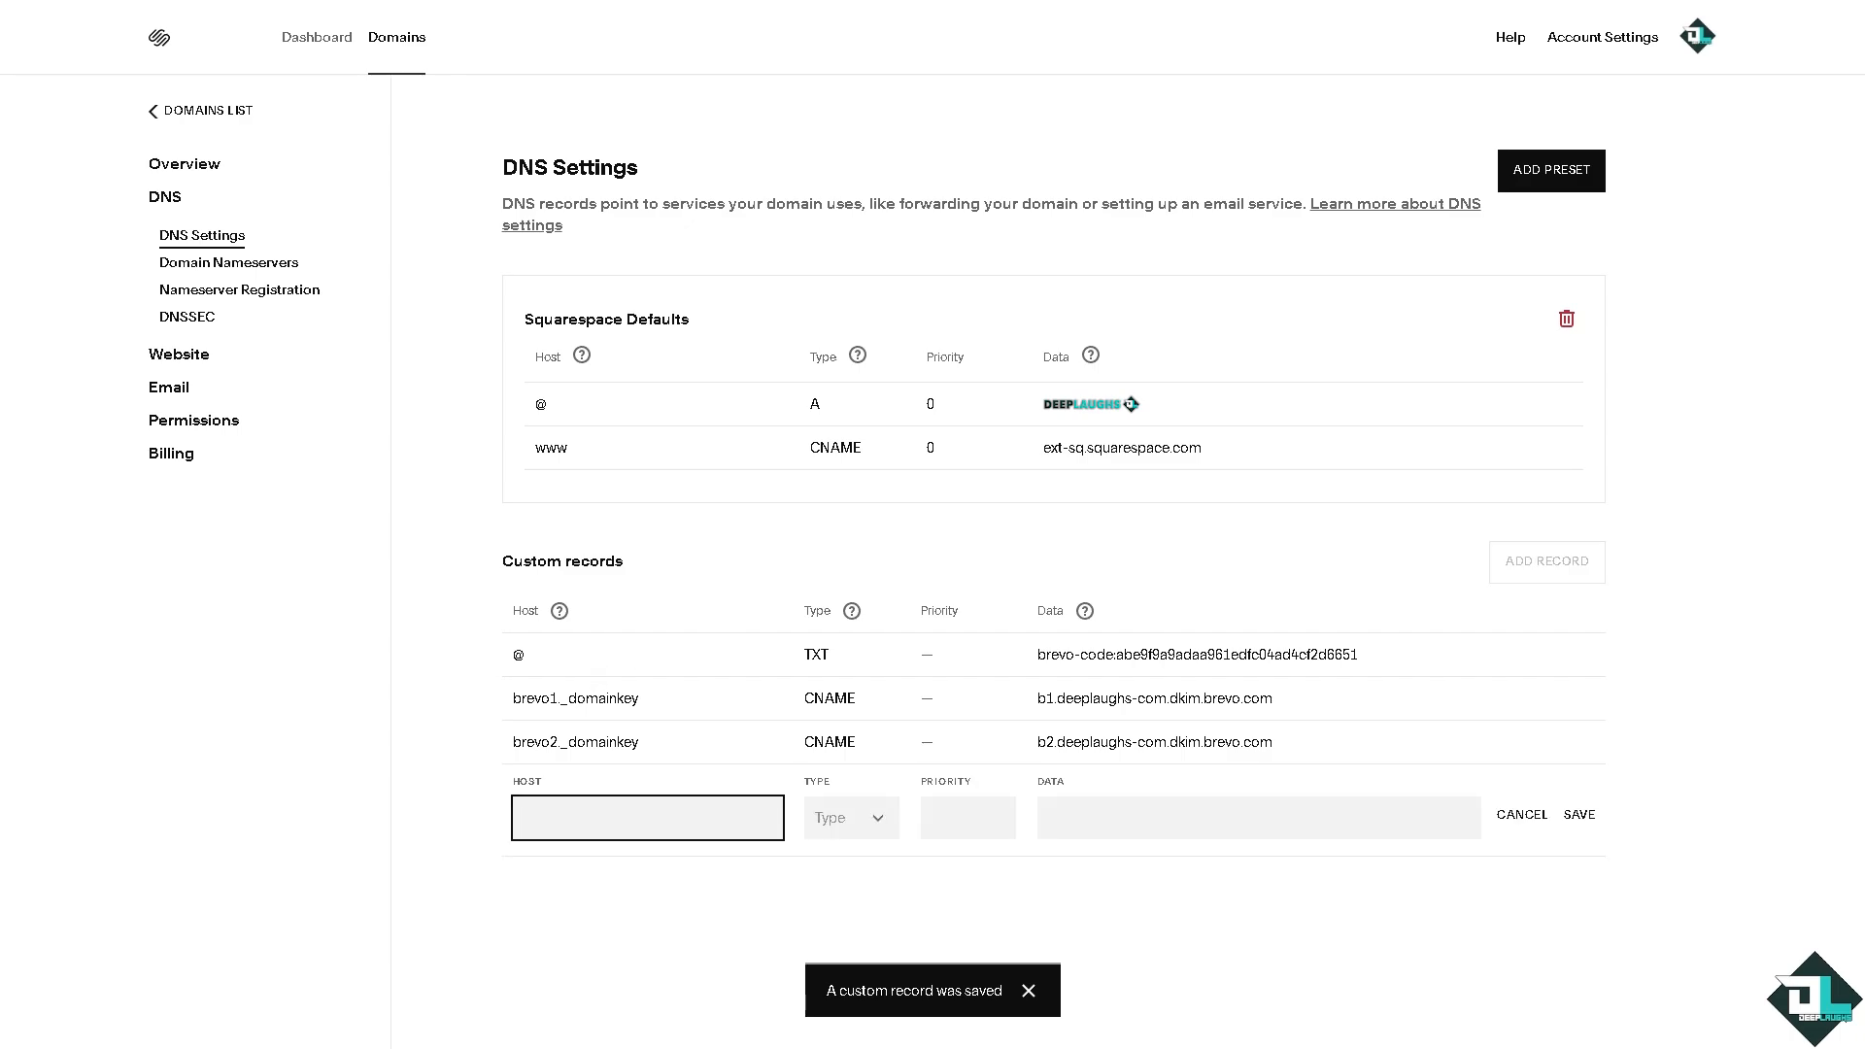
click(874, 820)
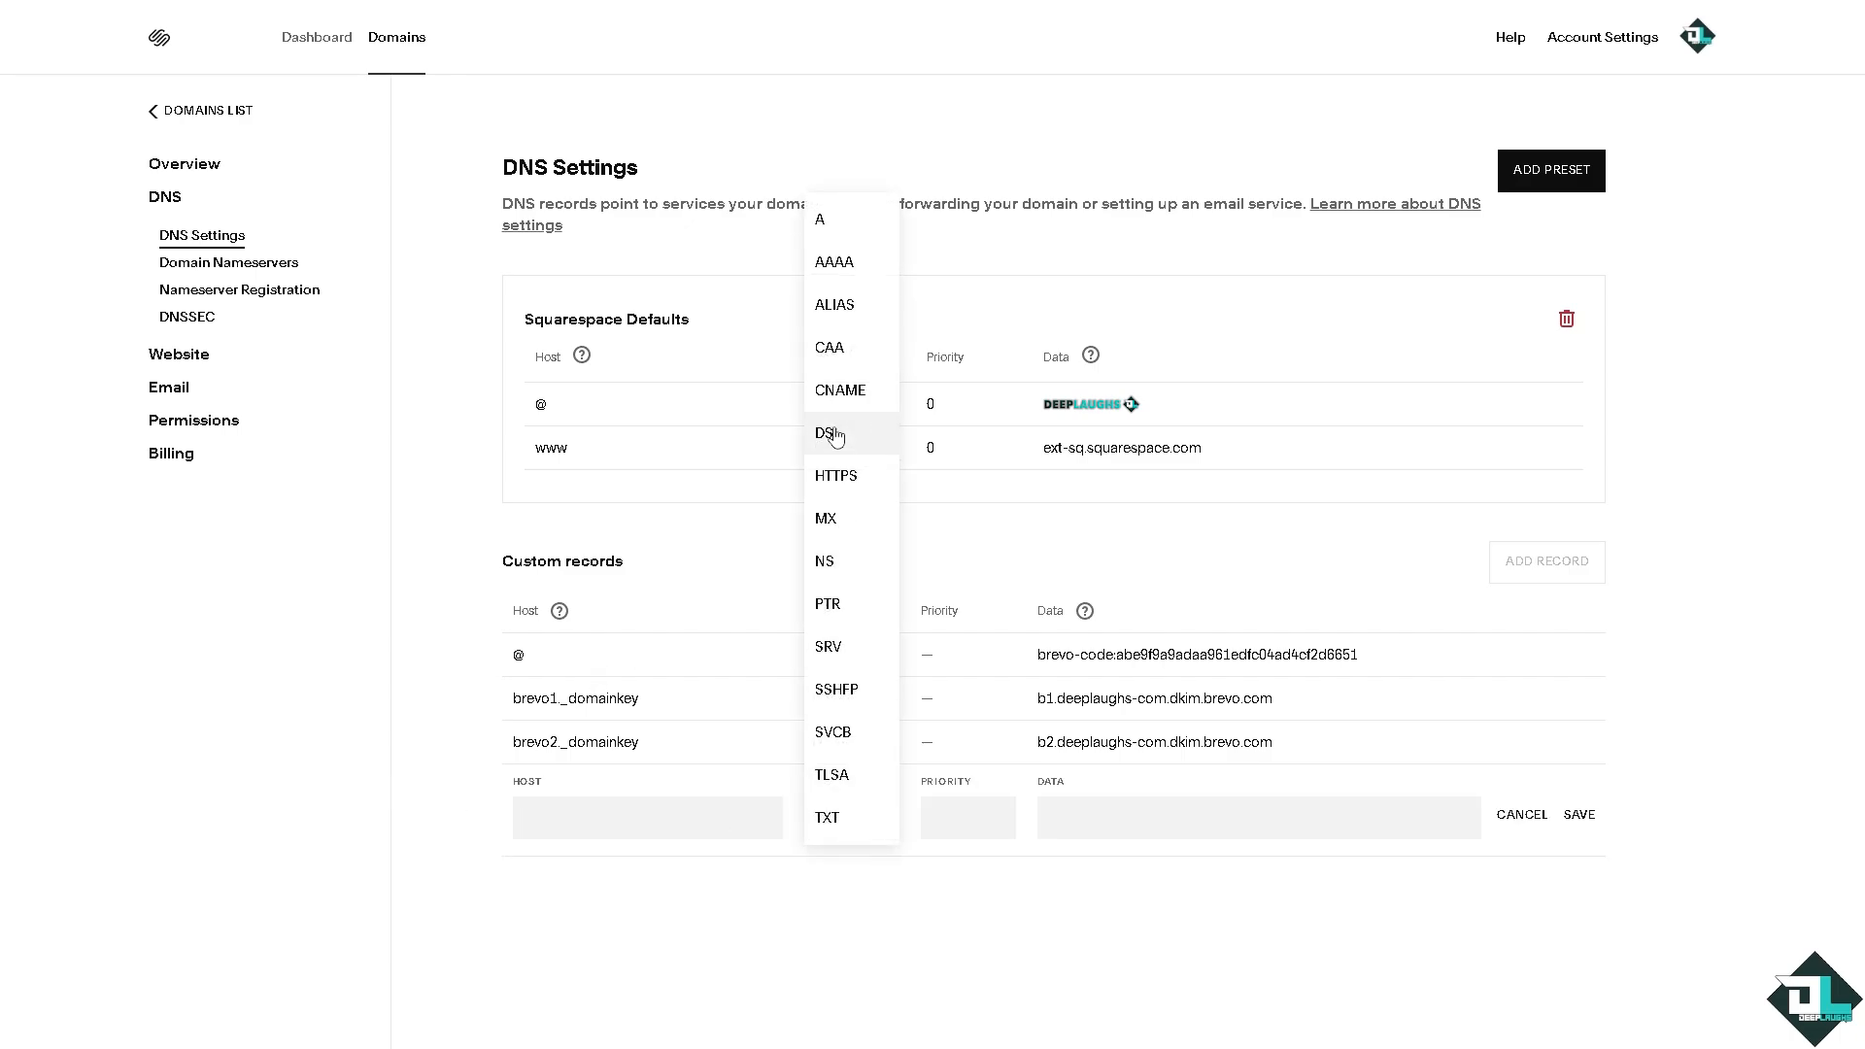
click(834, 819)
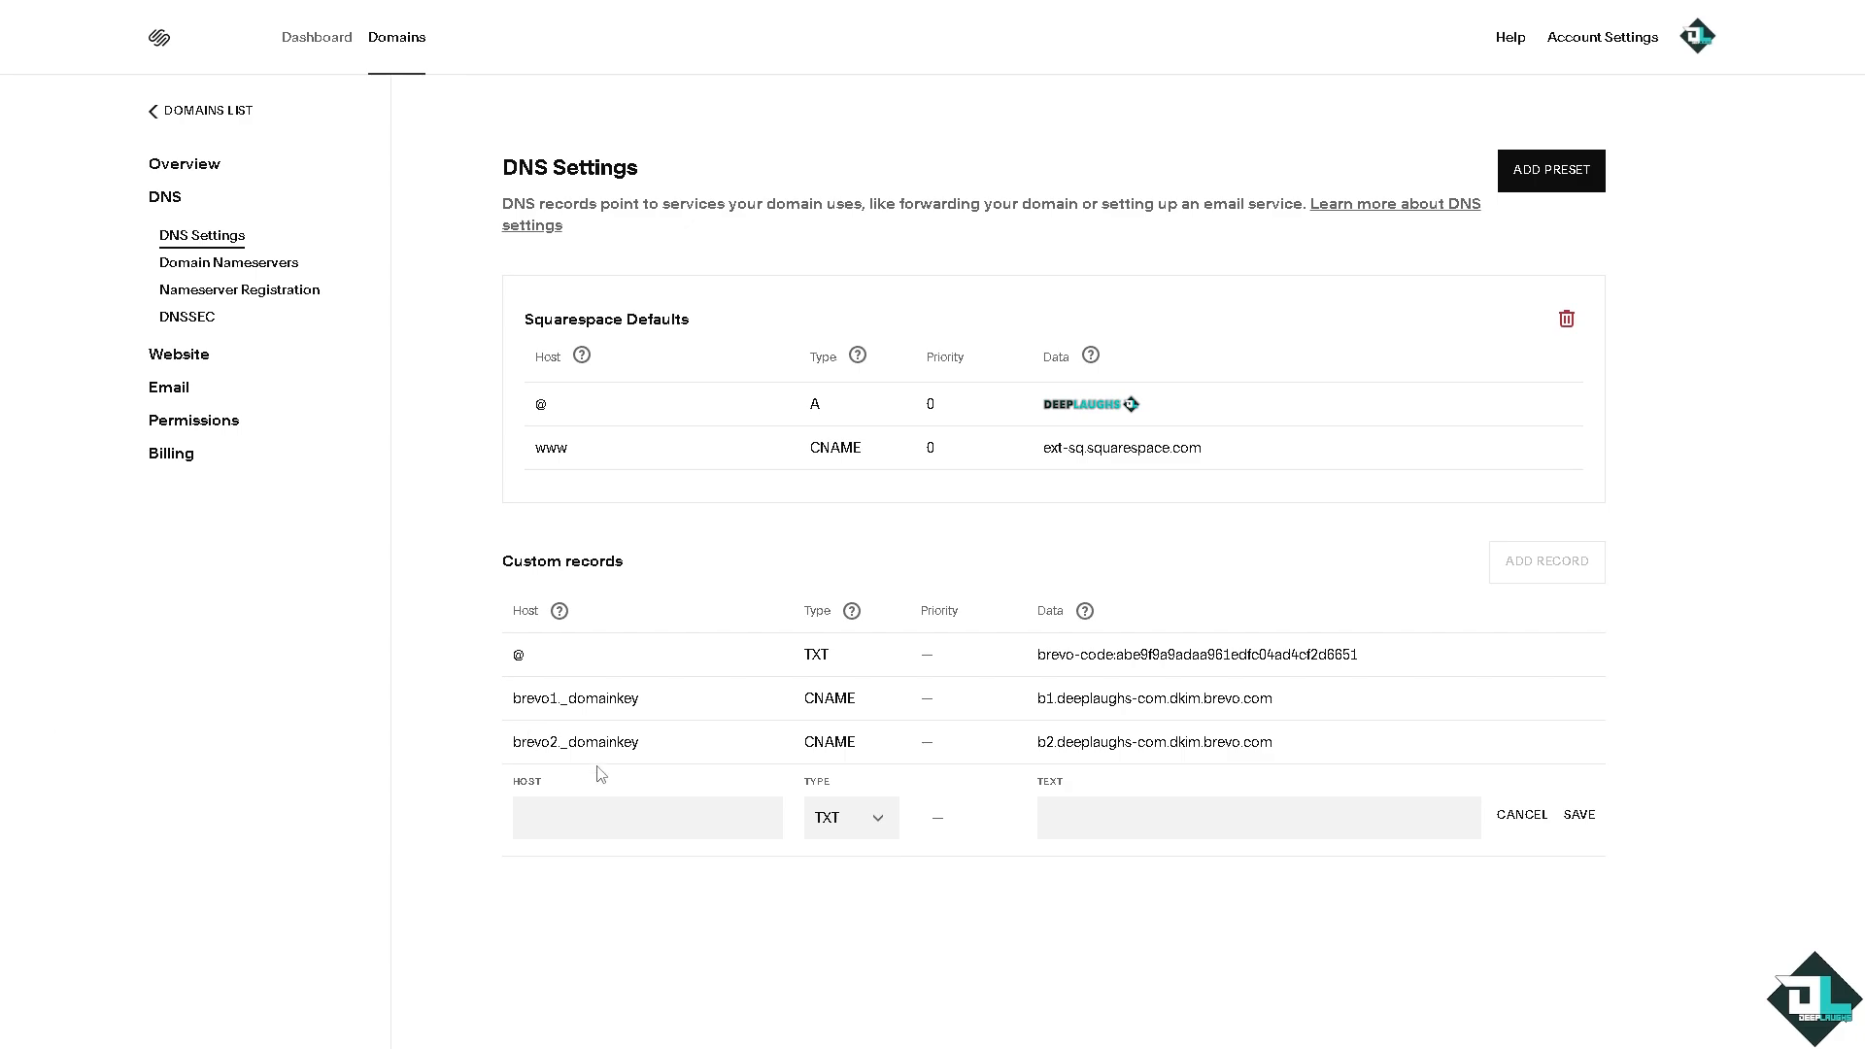
click(606, 816)
text(_dmarc)
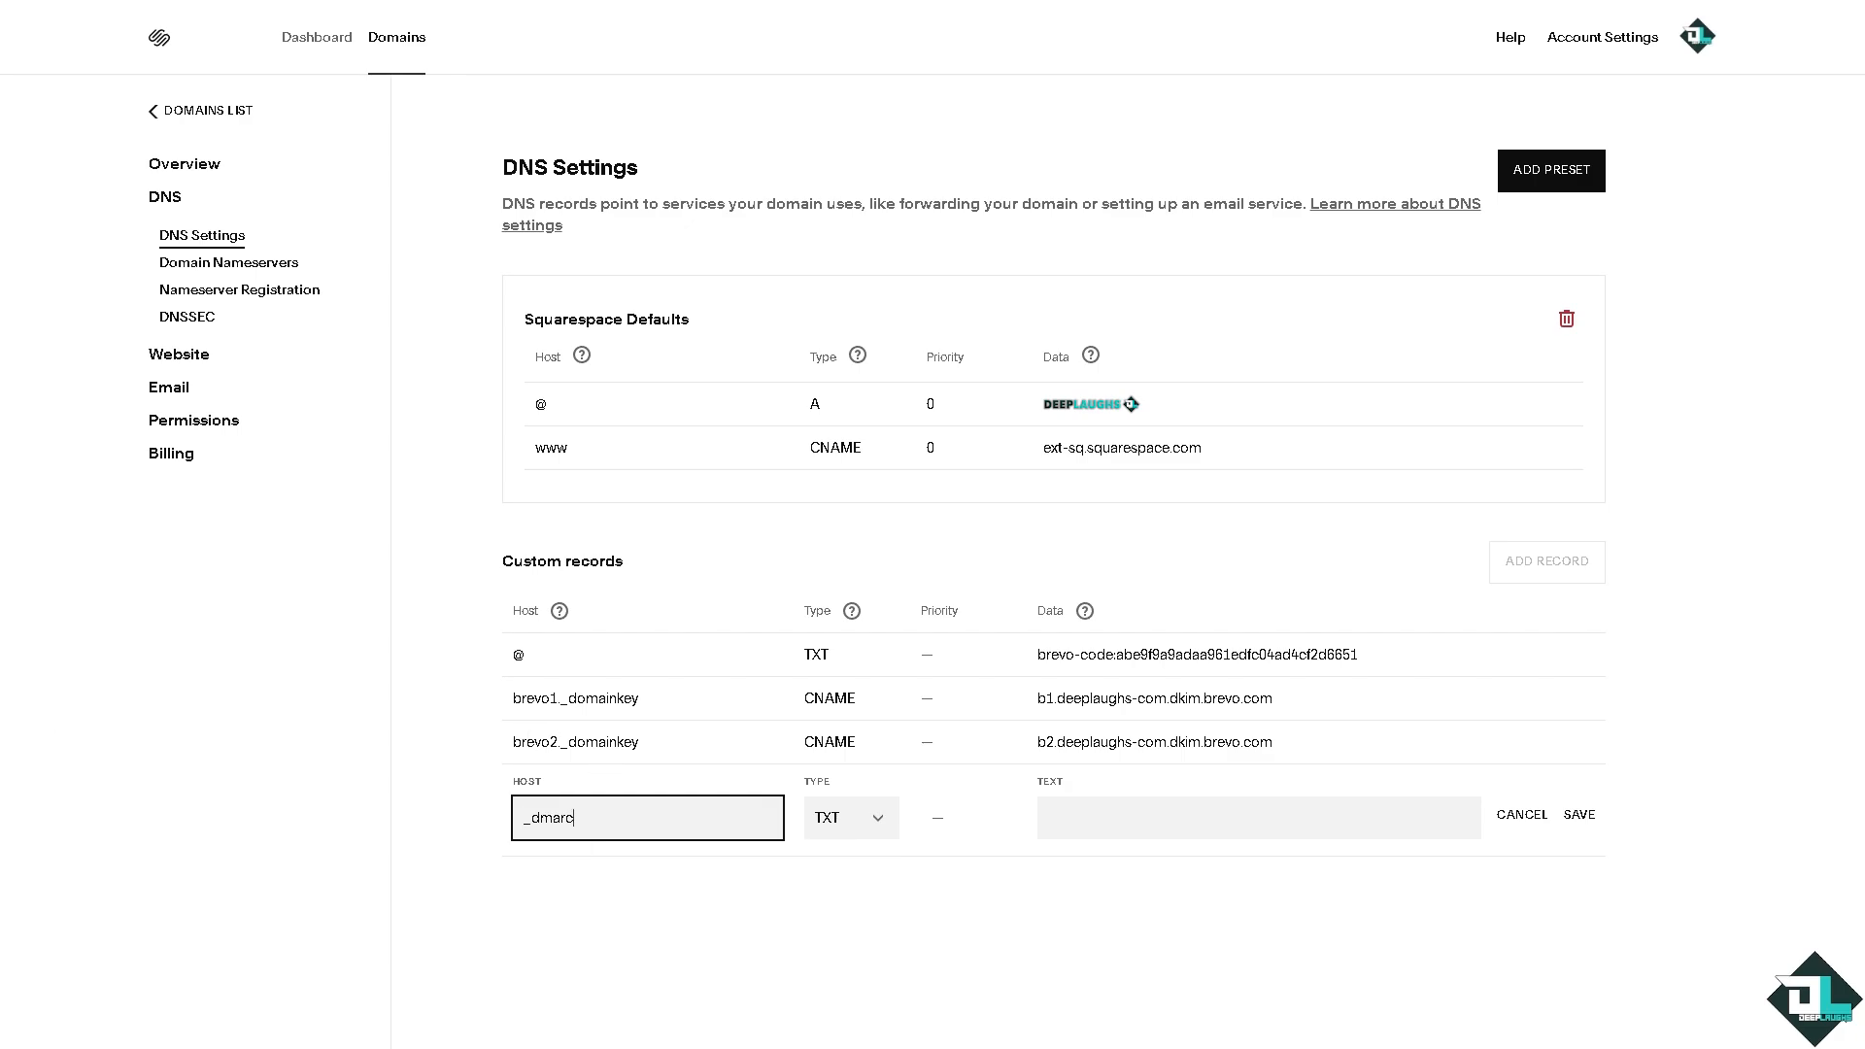
click(1126, 826)
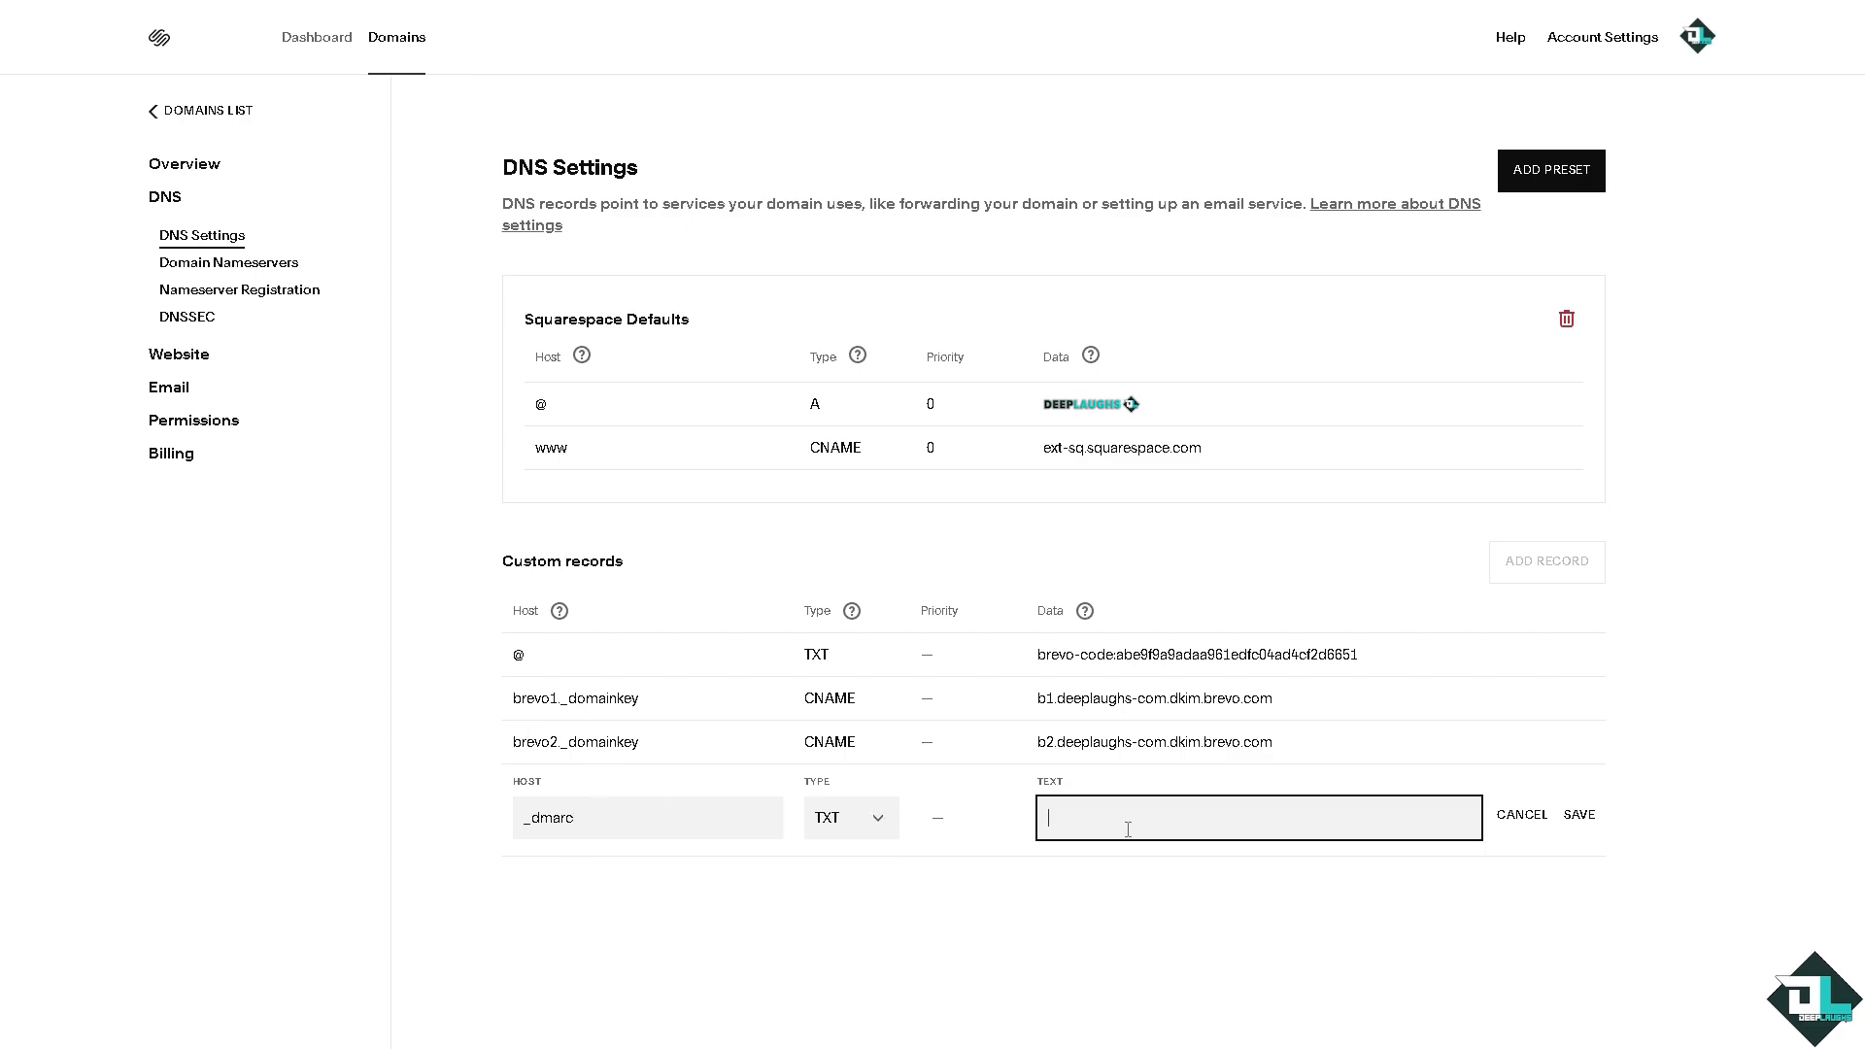
click(1185, 905)
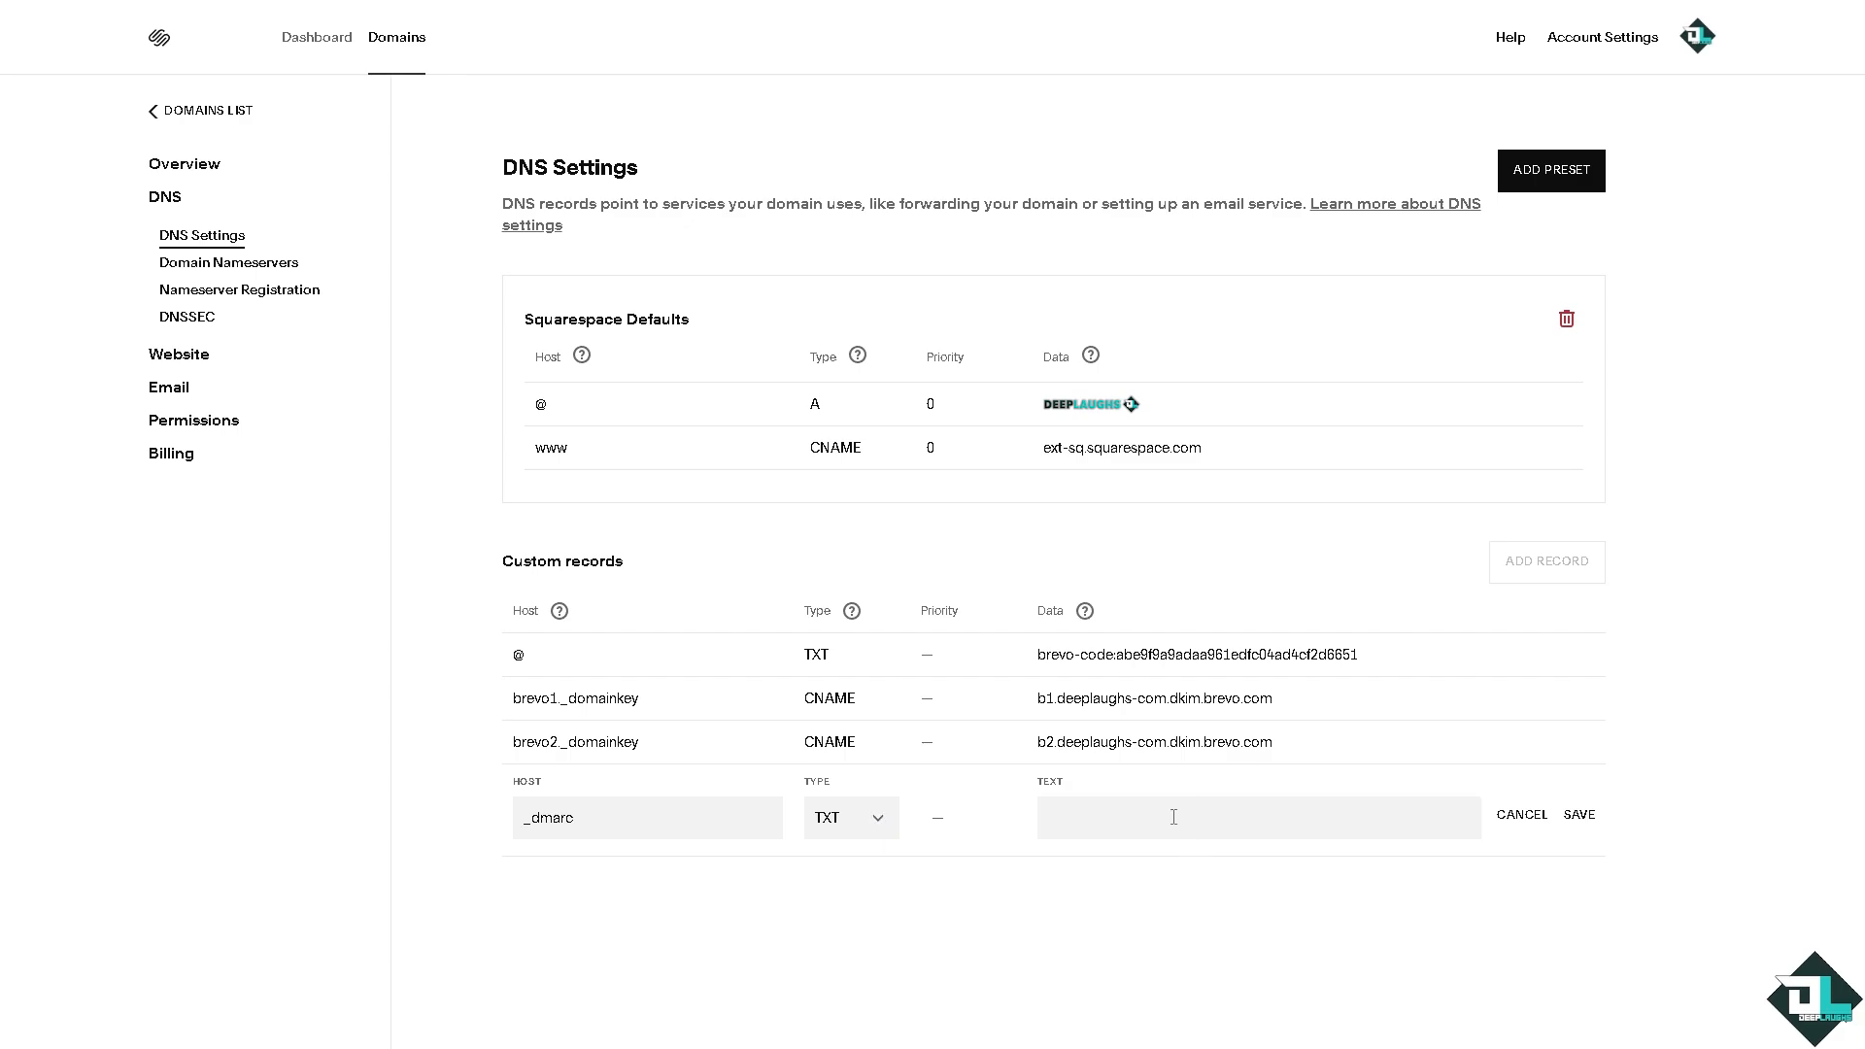
click(1174, 817)
key(ctrl+v)
click(1091, 907)
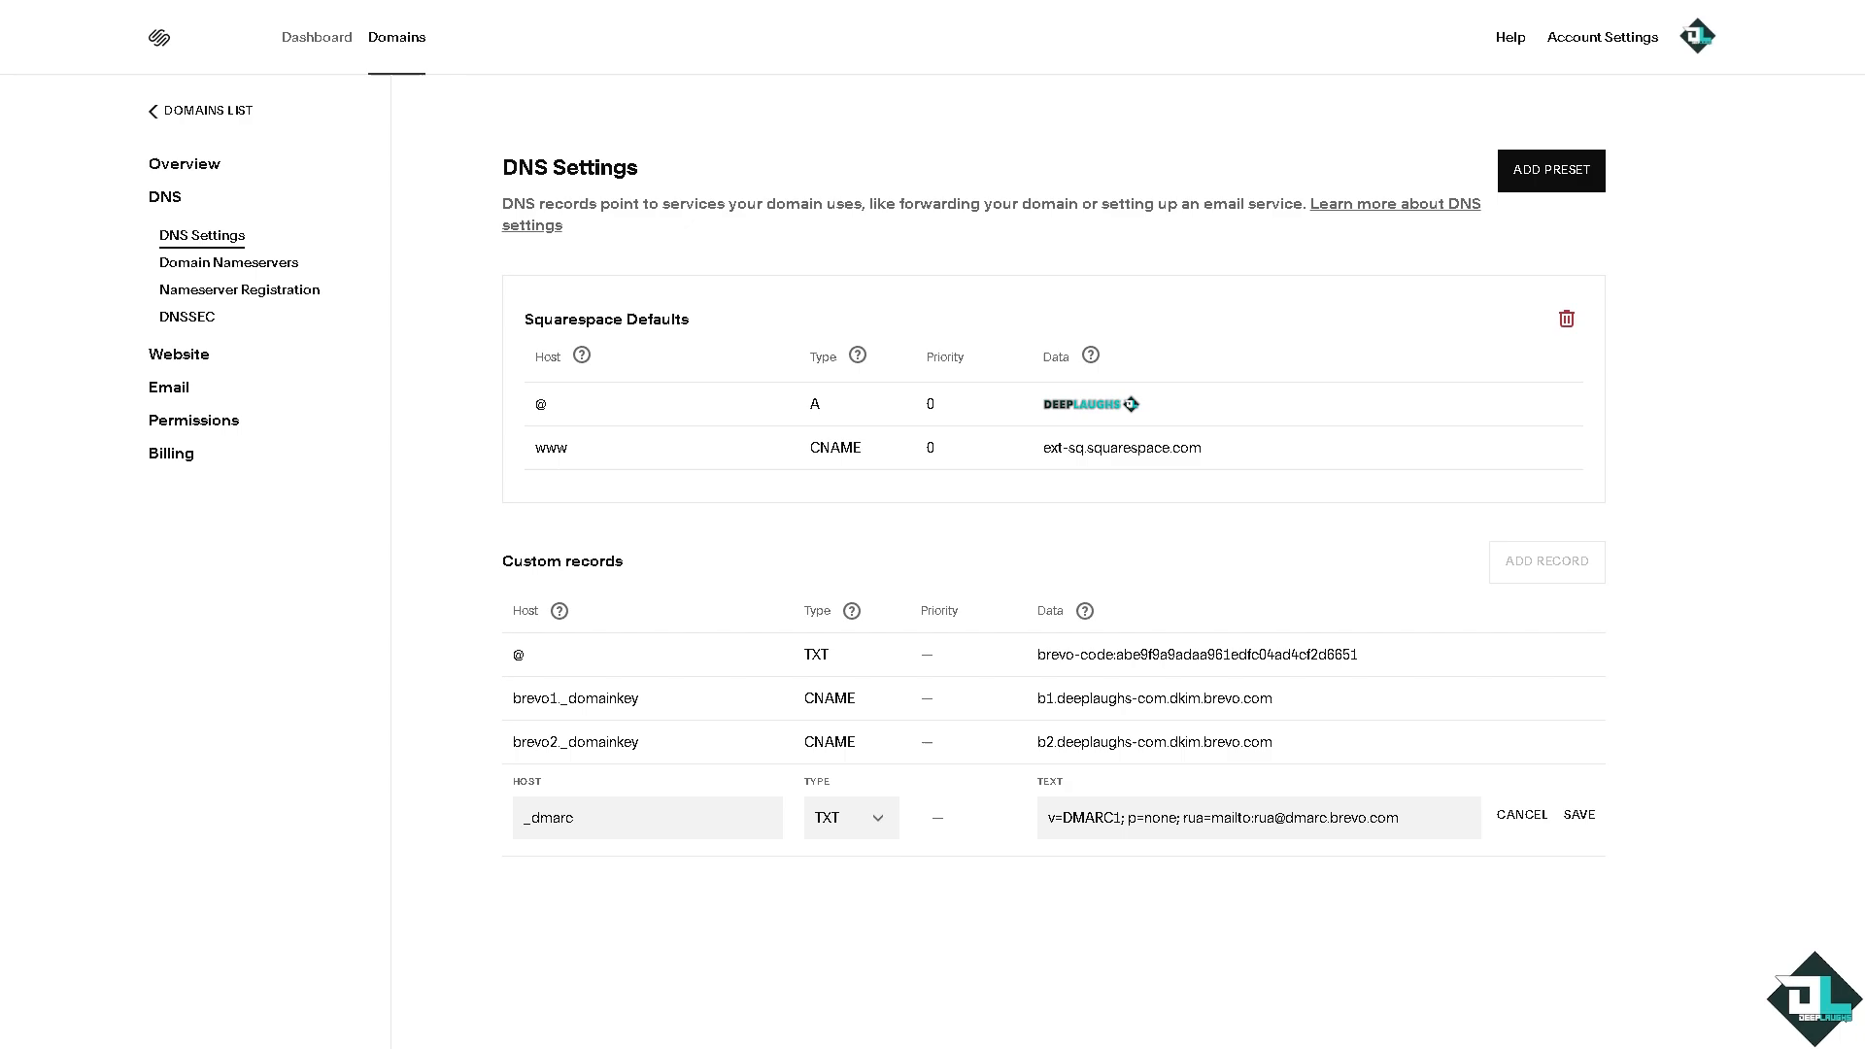
click(1577, 817)
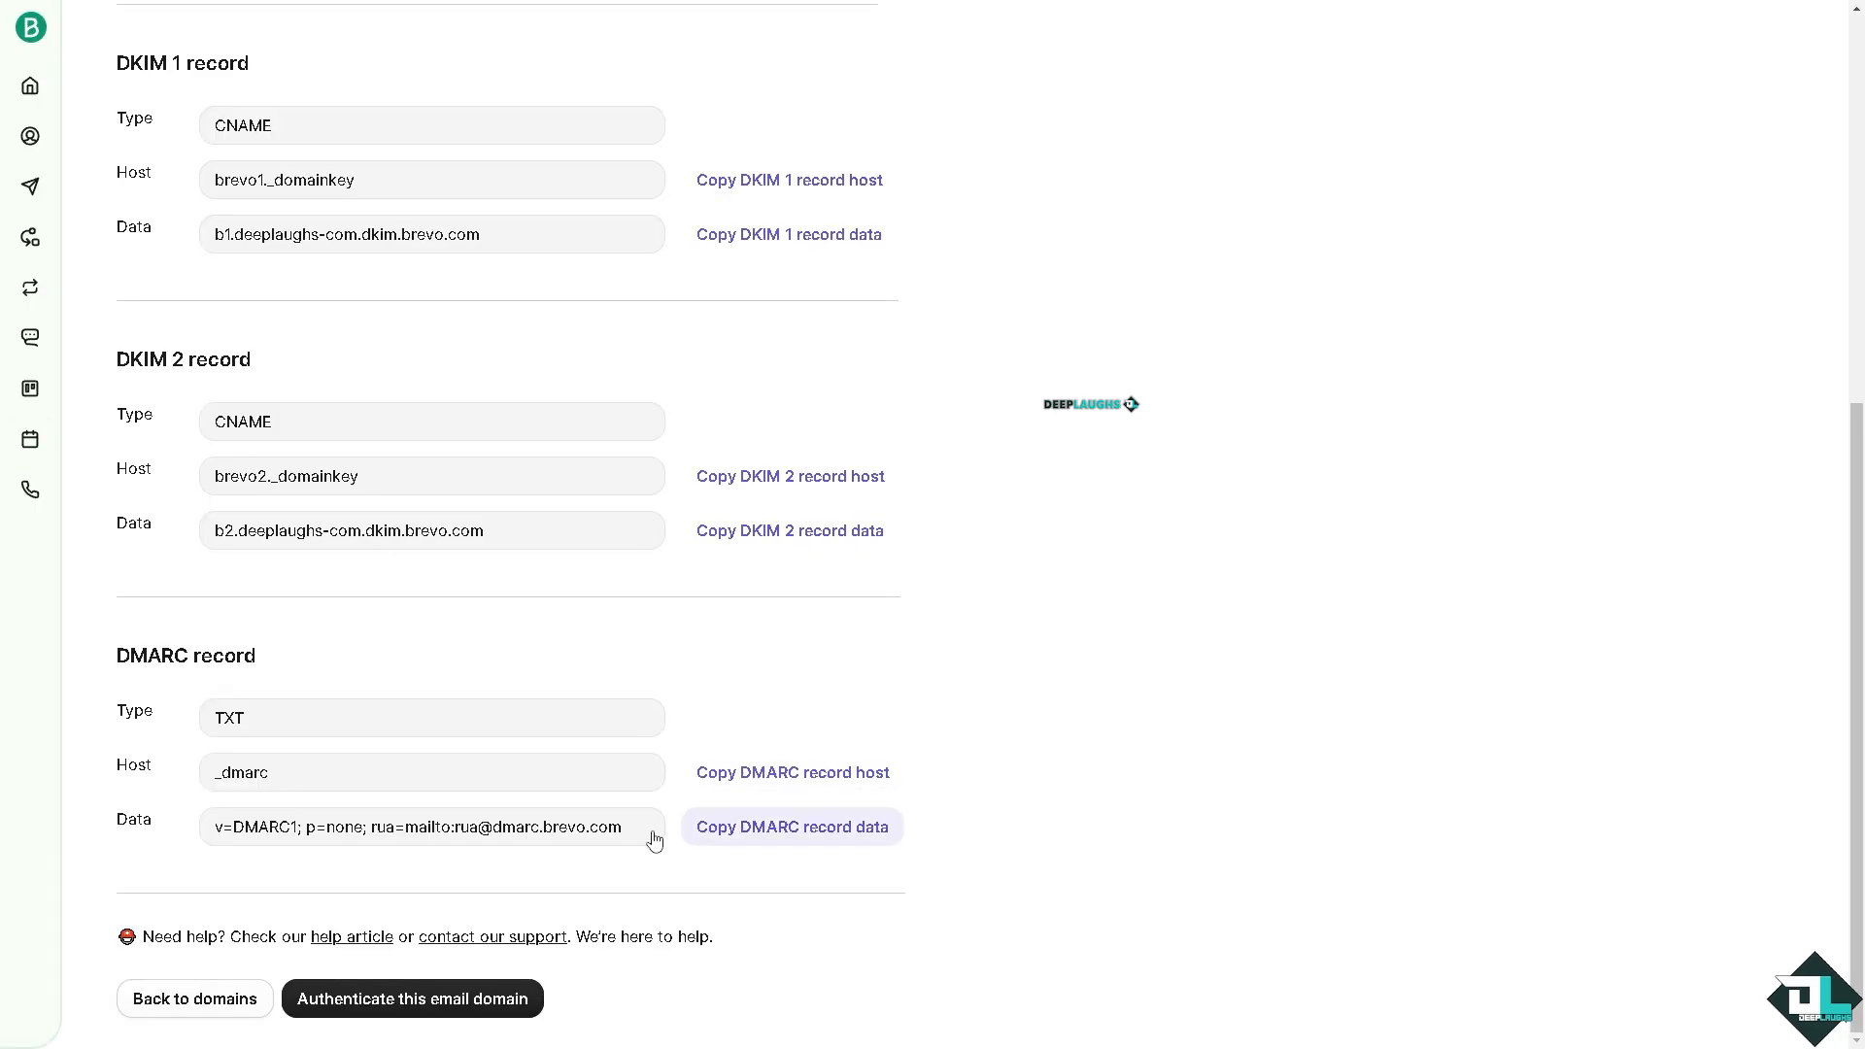
- Request authentication of the deeplaughs.com email domain in Brevo, dismiss the resulting dialog and return to the domains list
click(425, 1012)
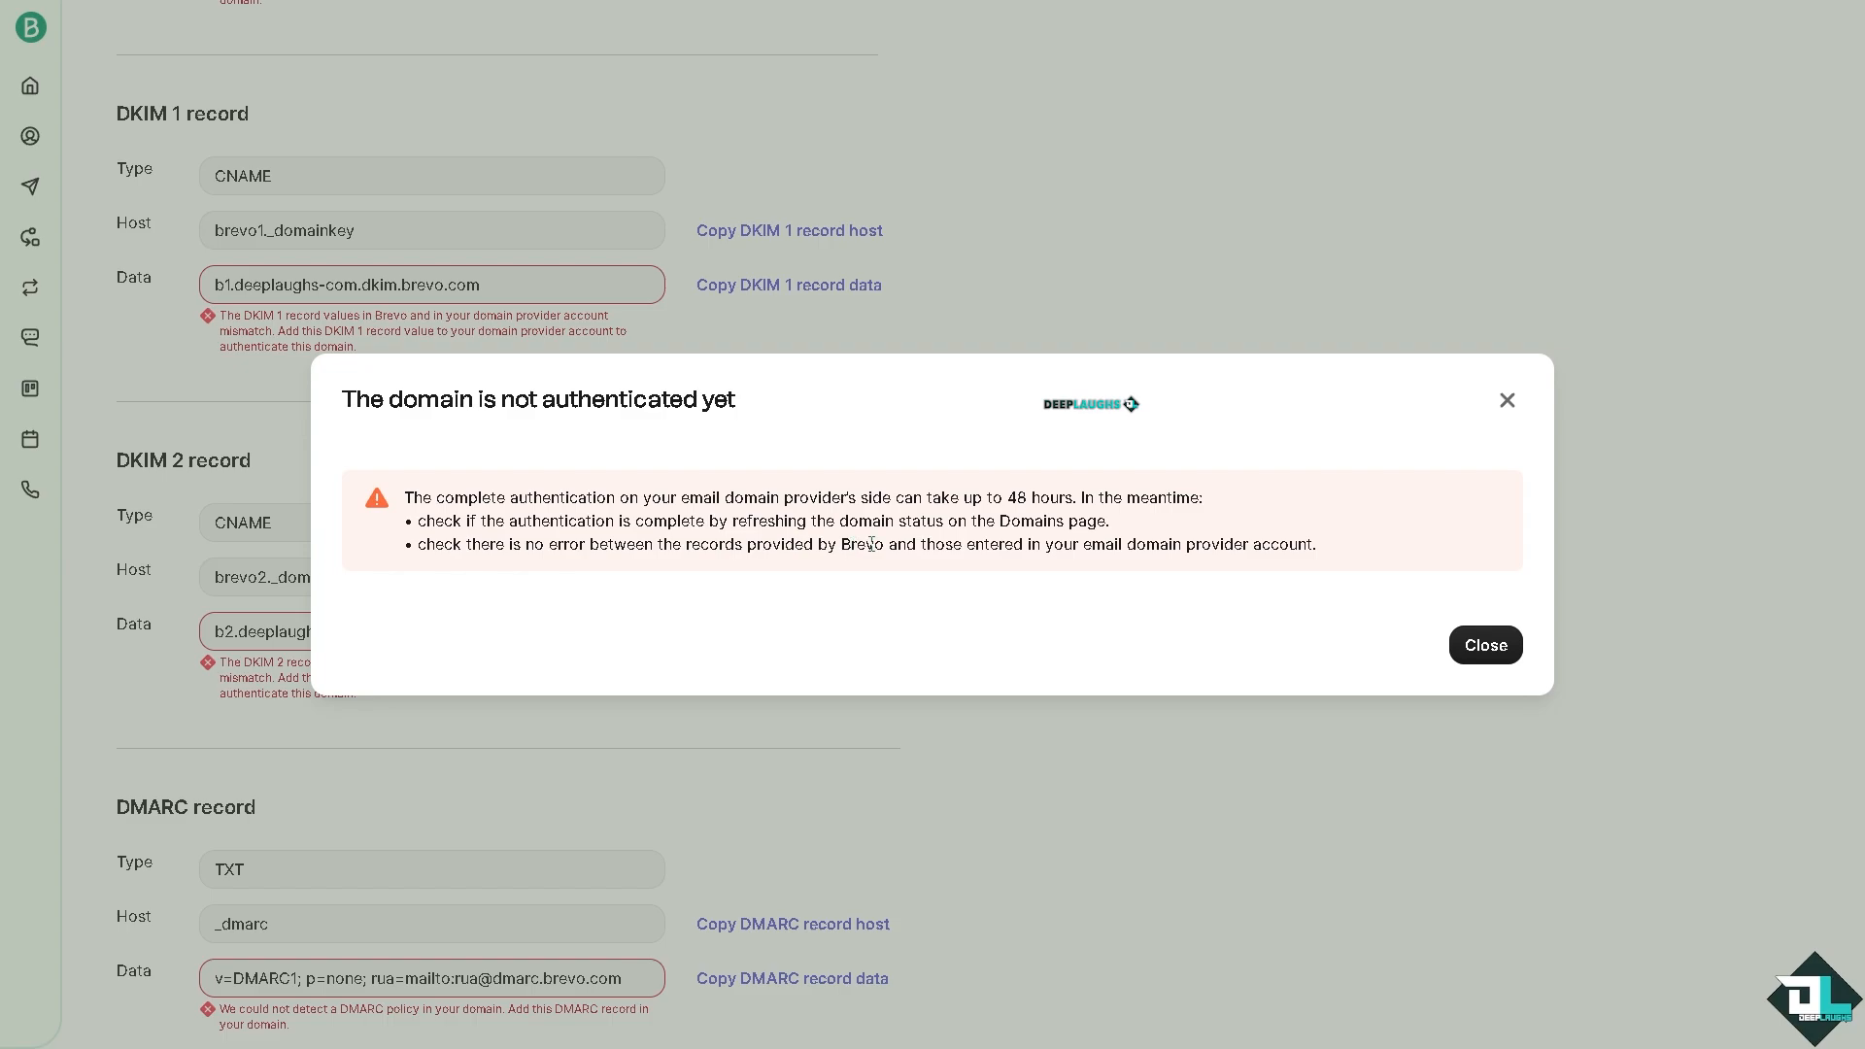
drag(843, 547, 906, 546)
click(1507, 401)
scroll(898, 753, down, 2)
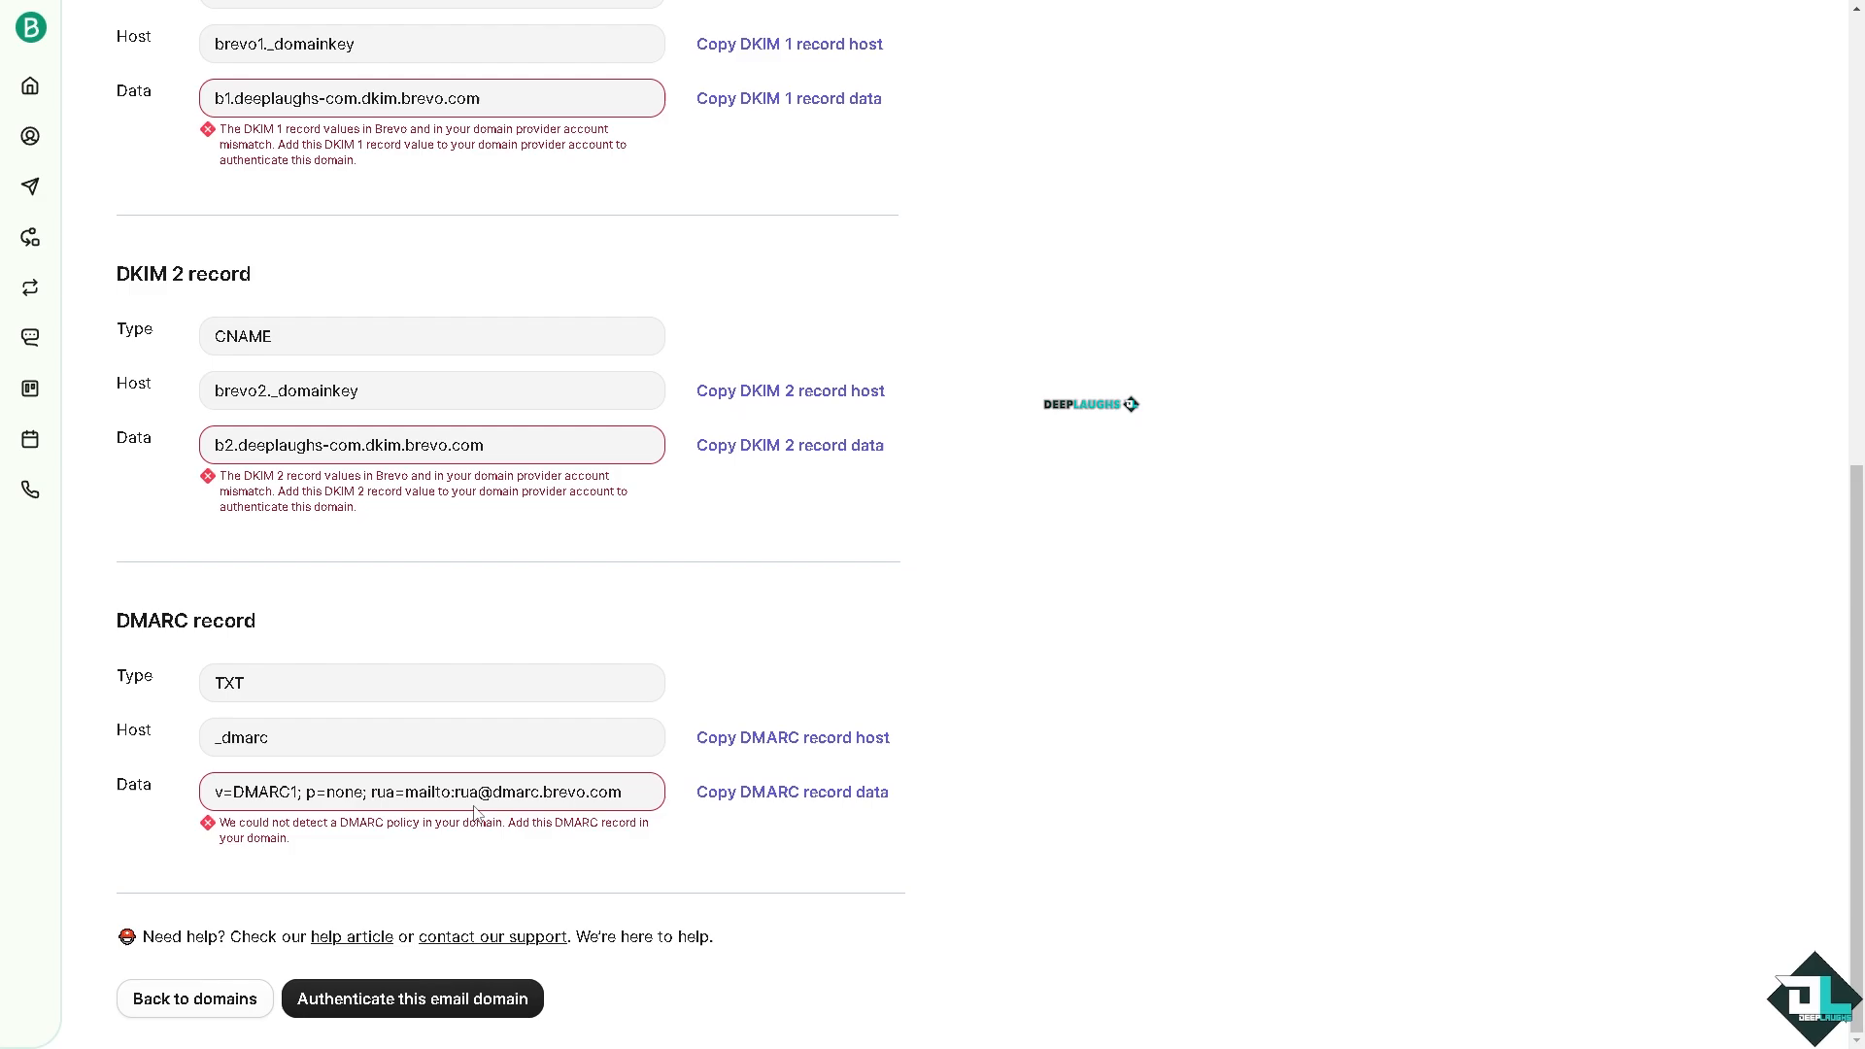
click(238, 1001)
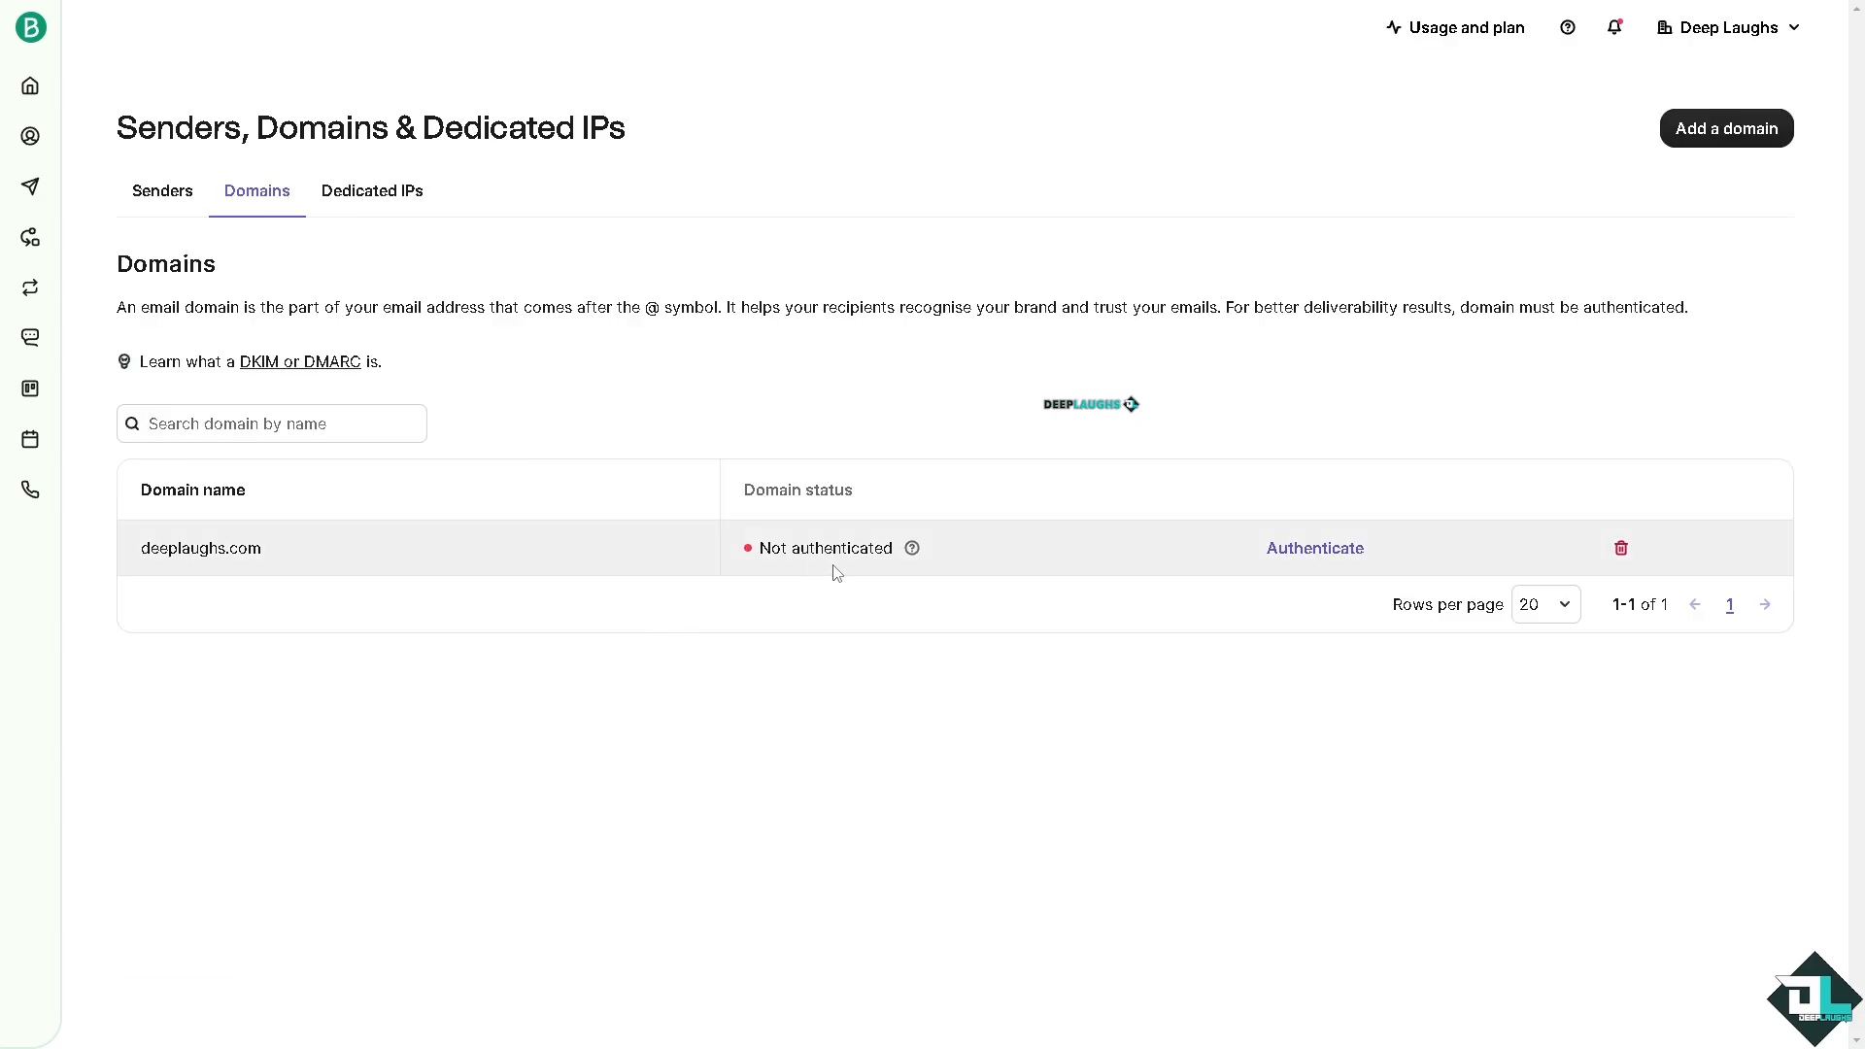
- Request authentication of deeplaughs.com again from the Brevo domains list, and reload the DNS Settings in Squarespace
click(1321, 548)
click(1138, 306)
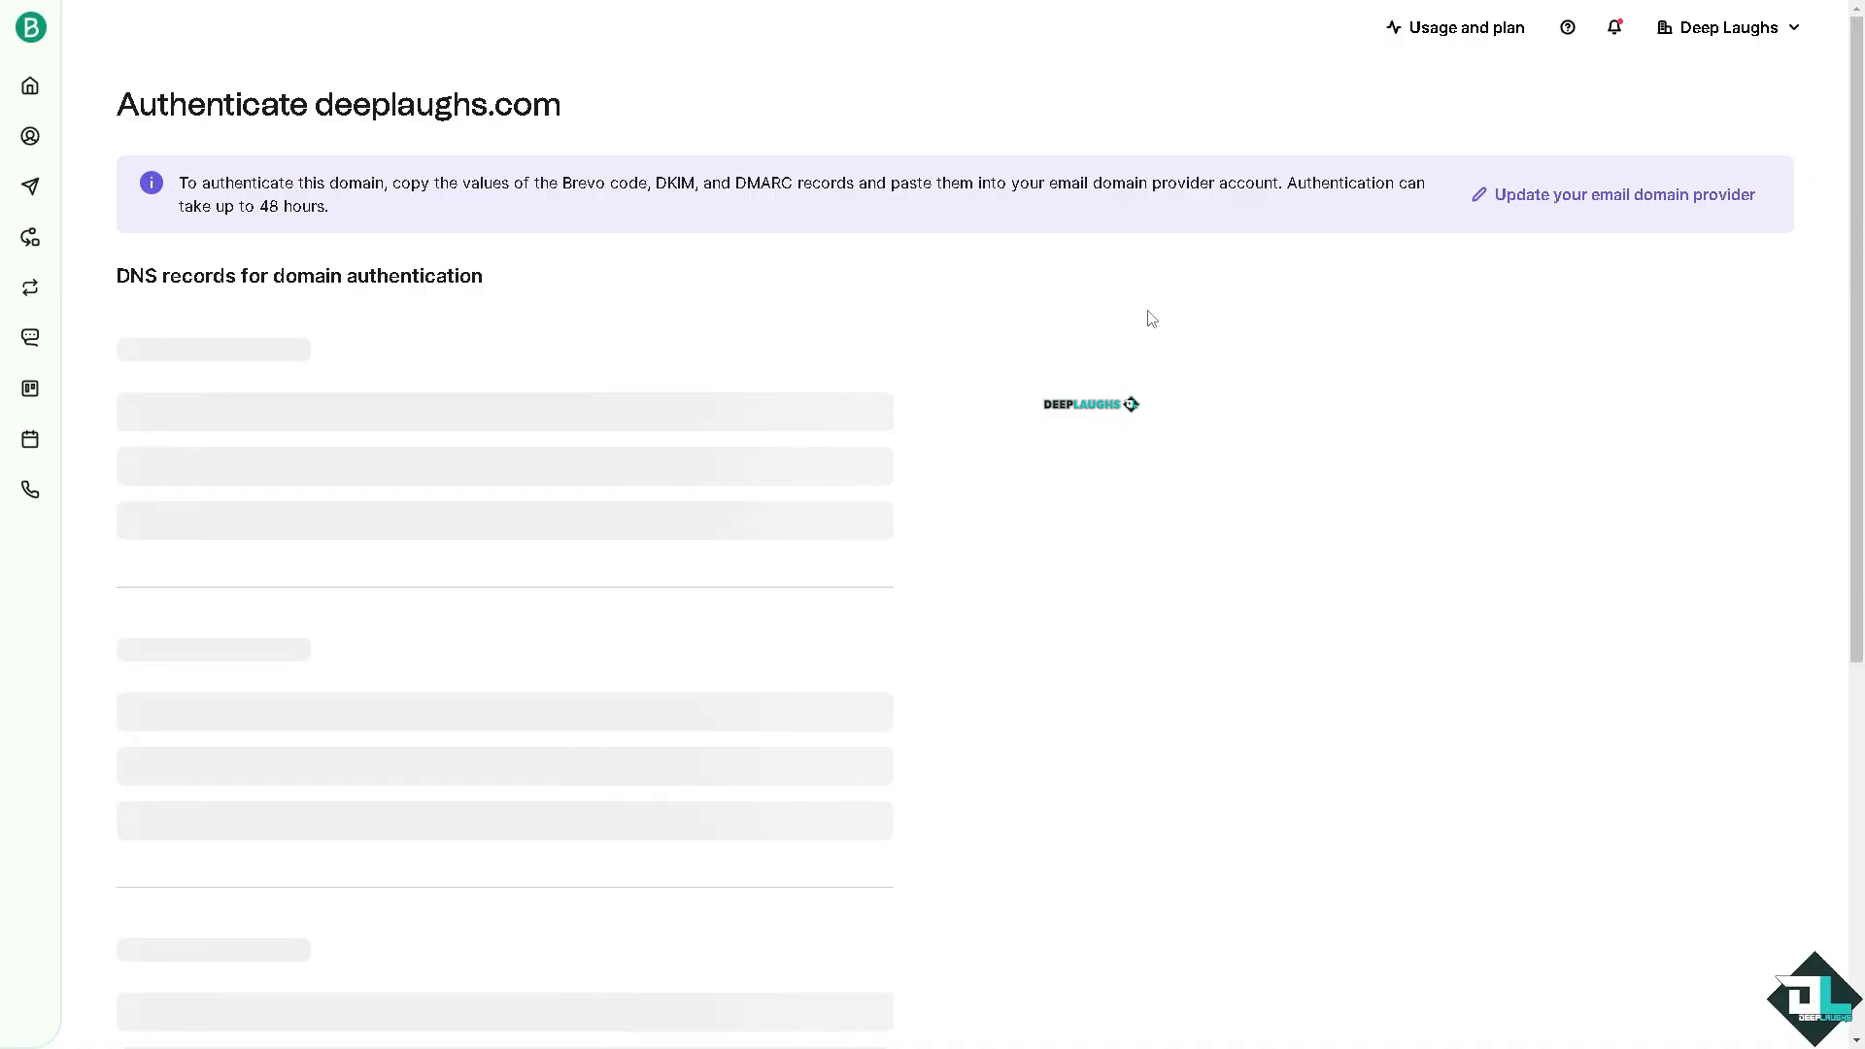
scroll(1088, 481, down, 6)
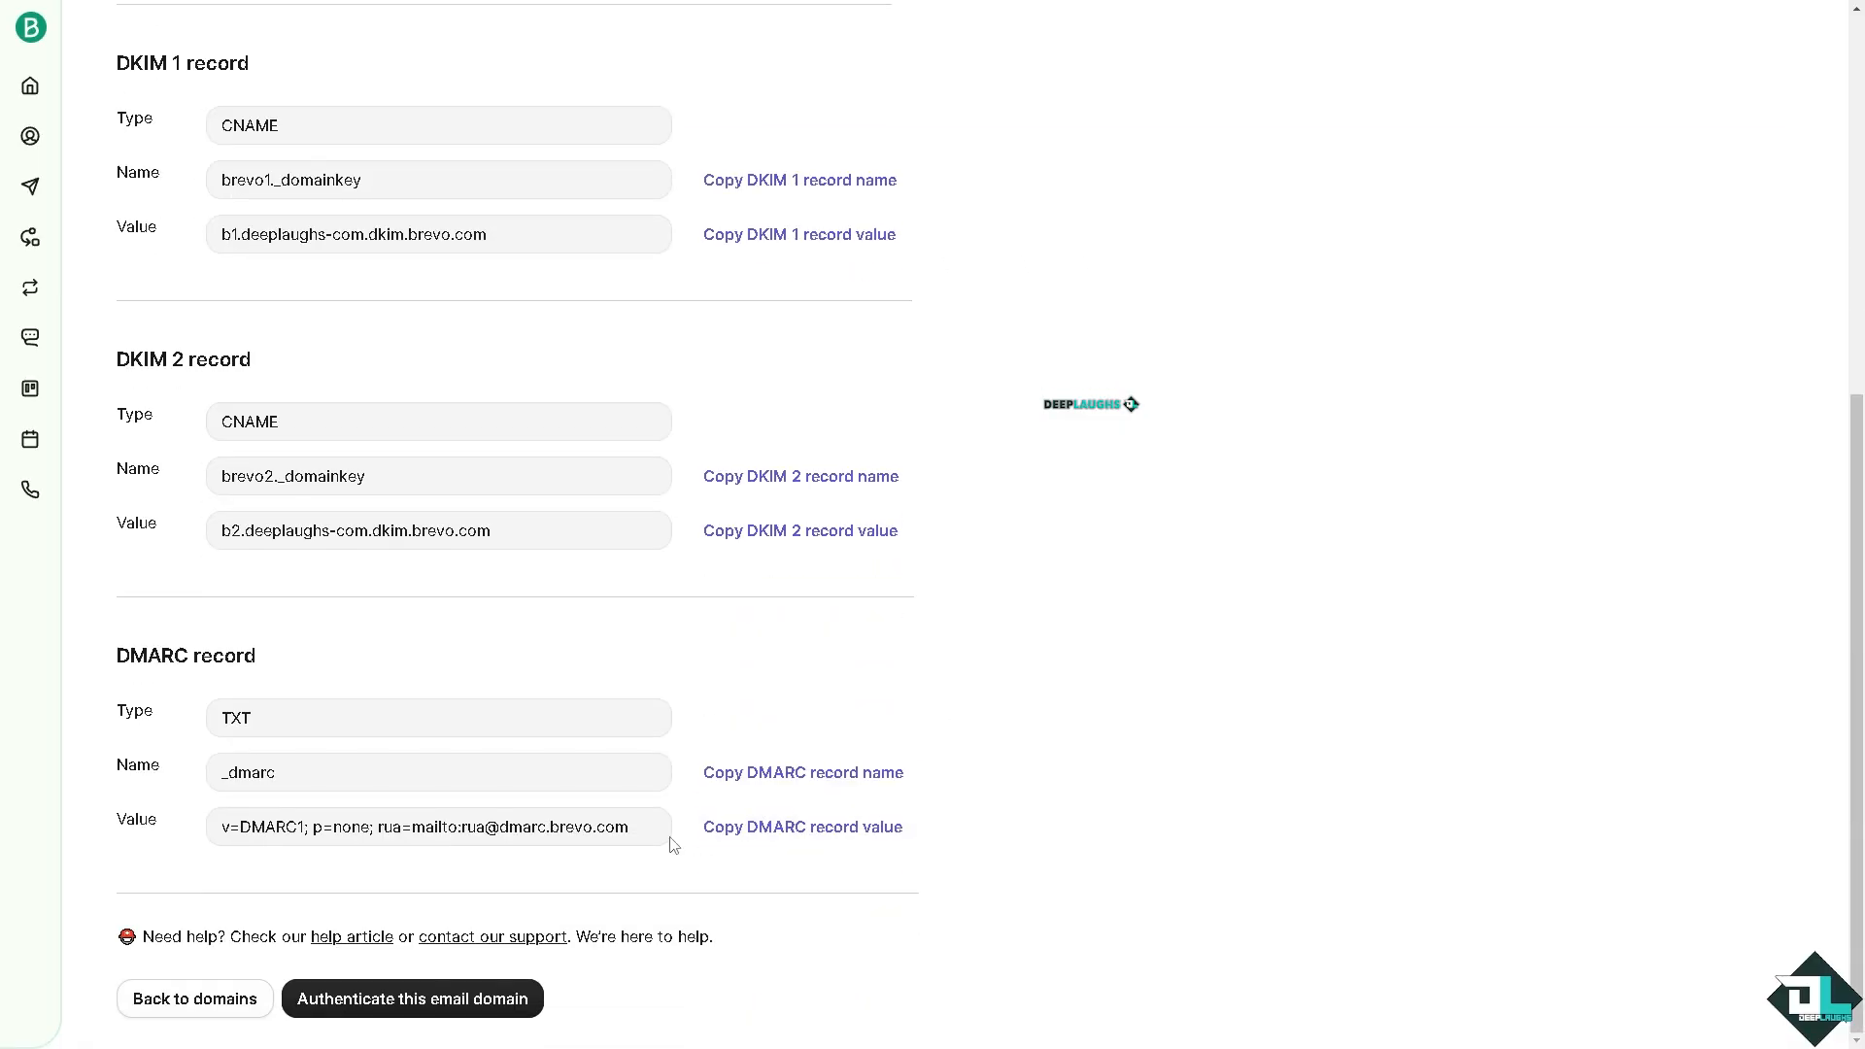
click(471, 1000)
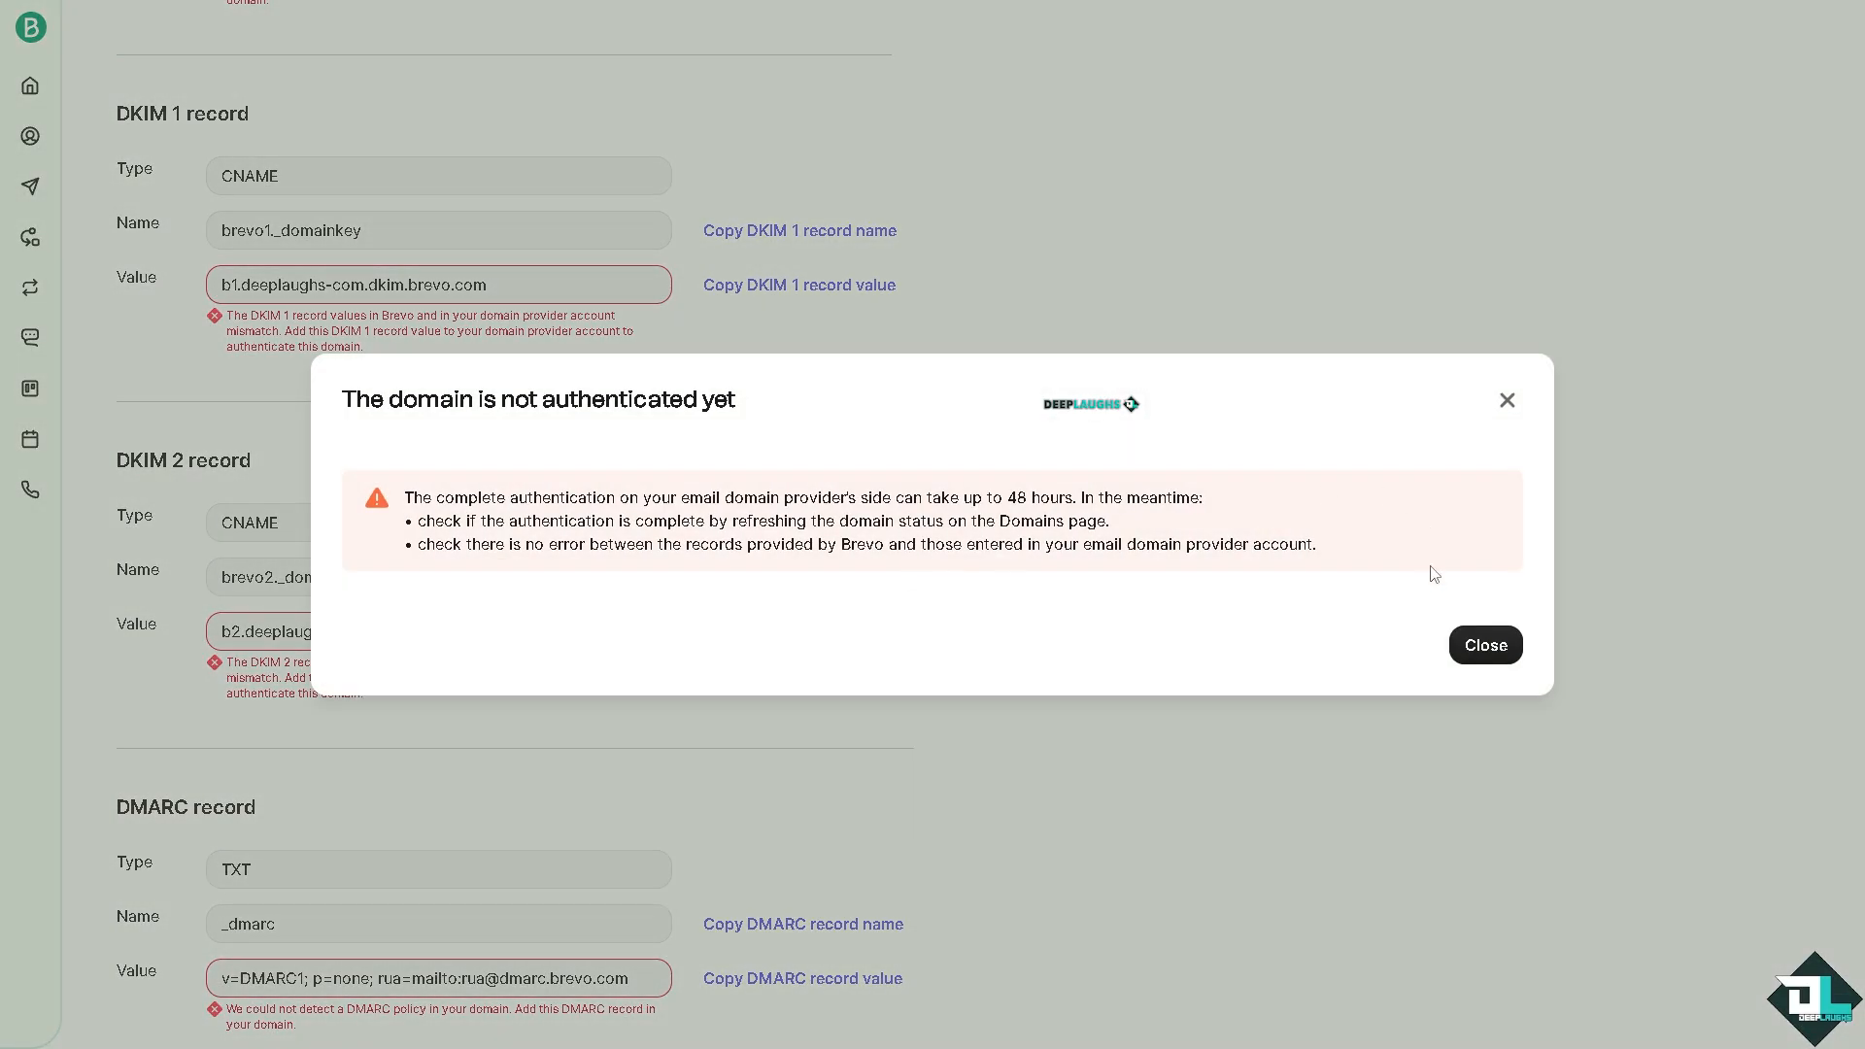
click(1486, 646)
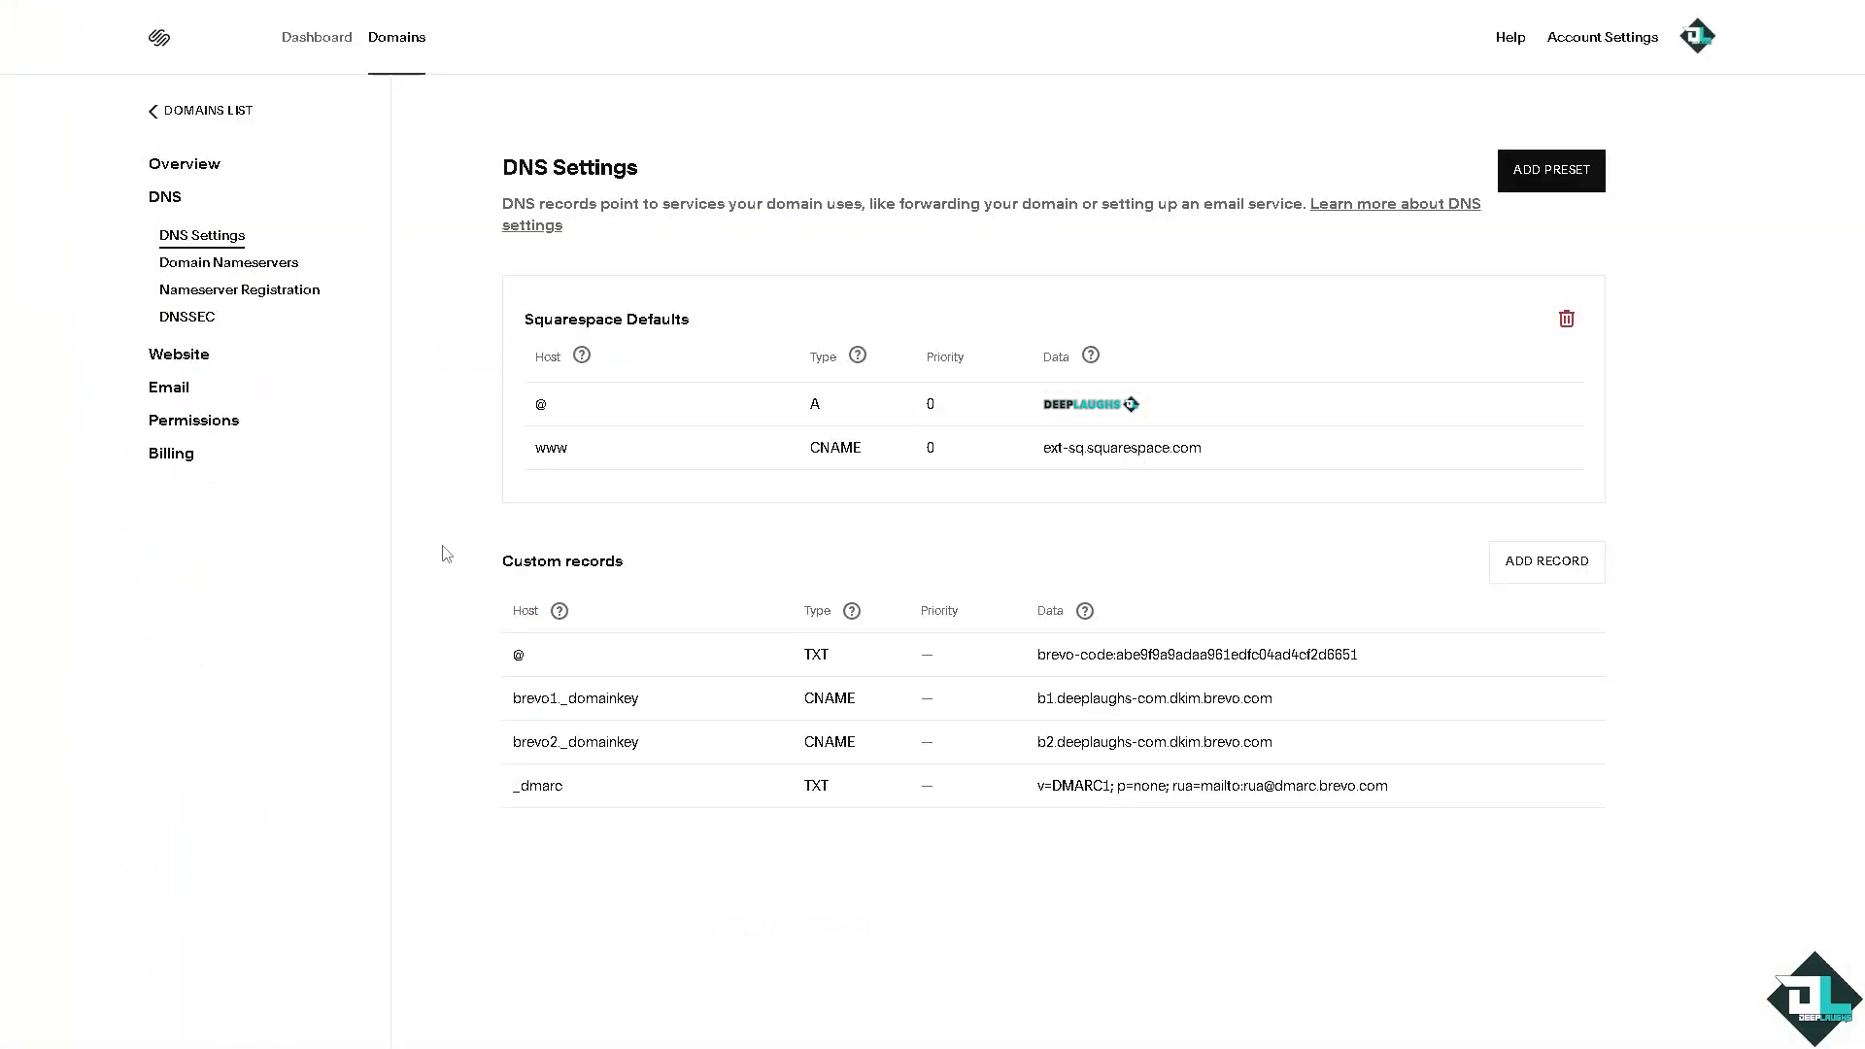
key(F5)
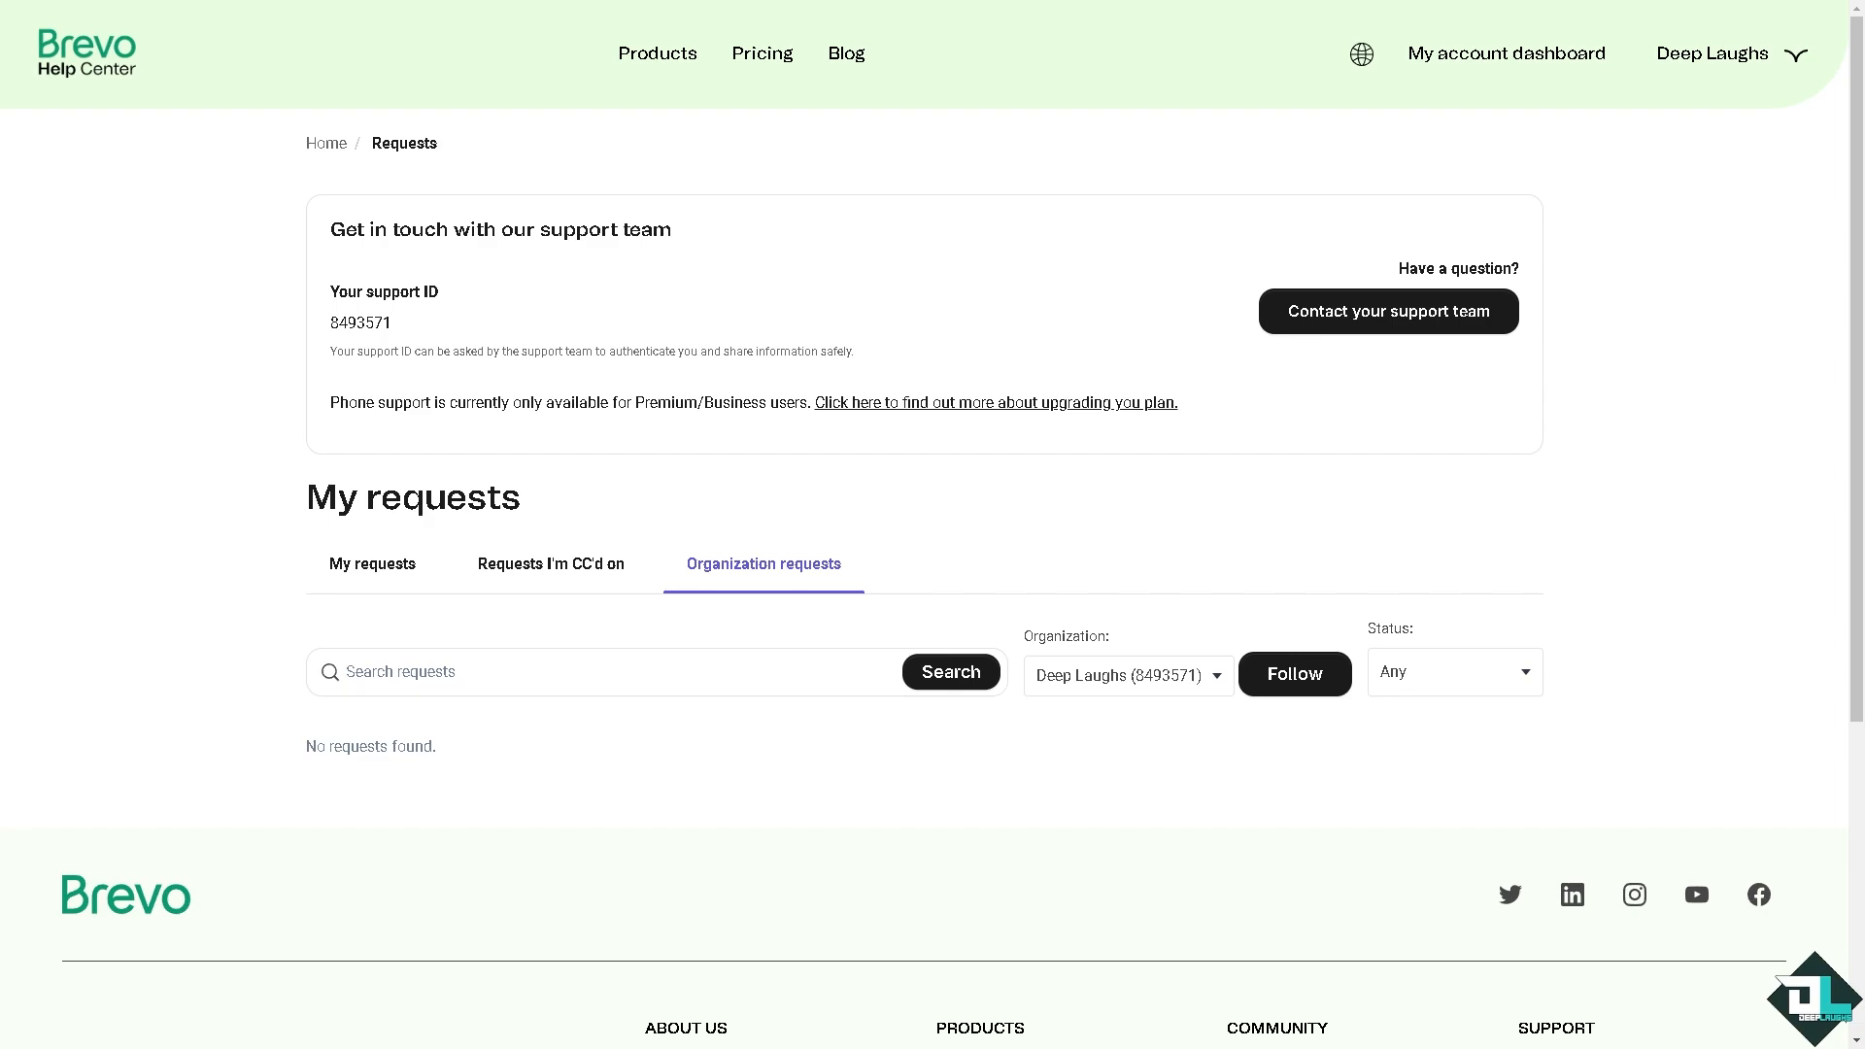
- Start a new Brevo support request and enter "How to Authenticate a Domain in Brevo" as both its description and subject
click(1384, 321)
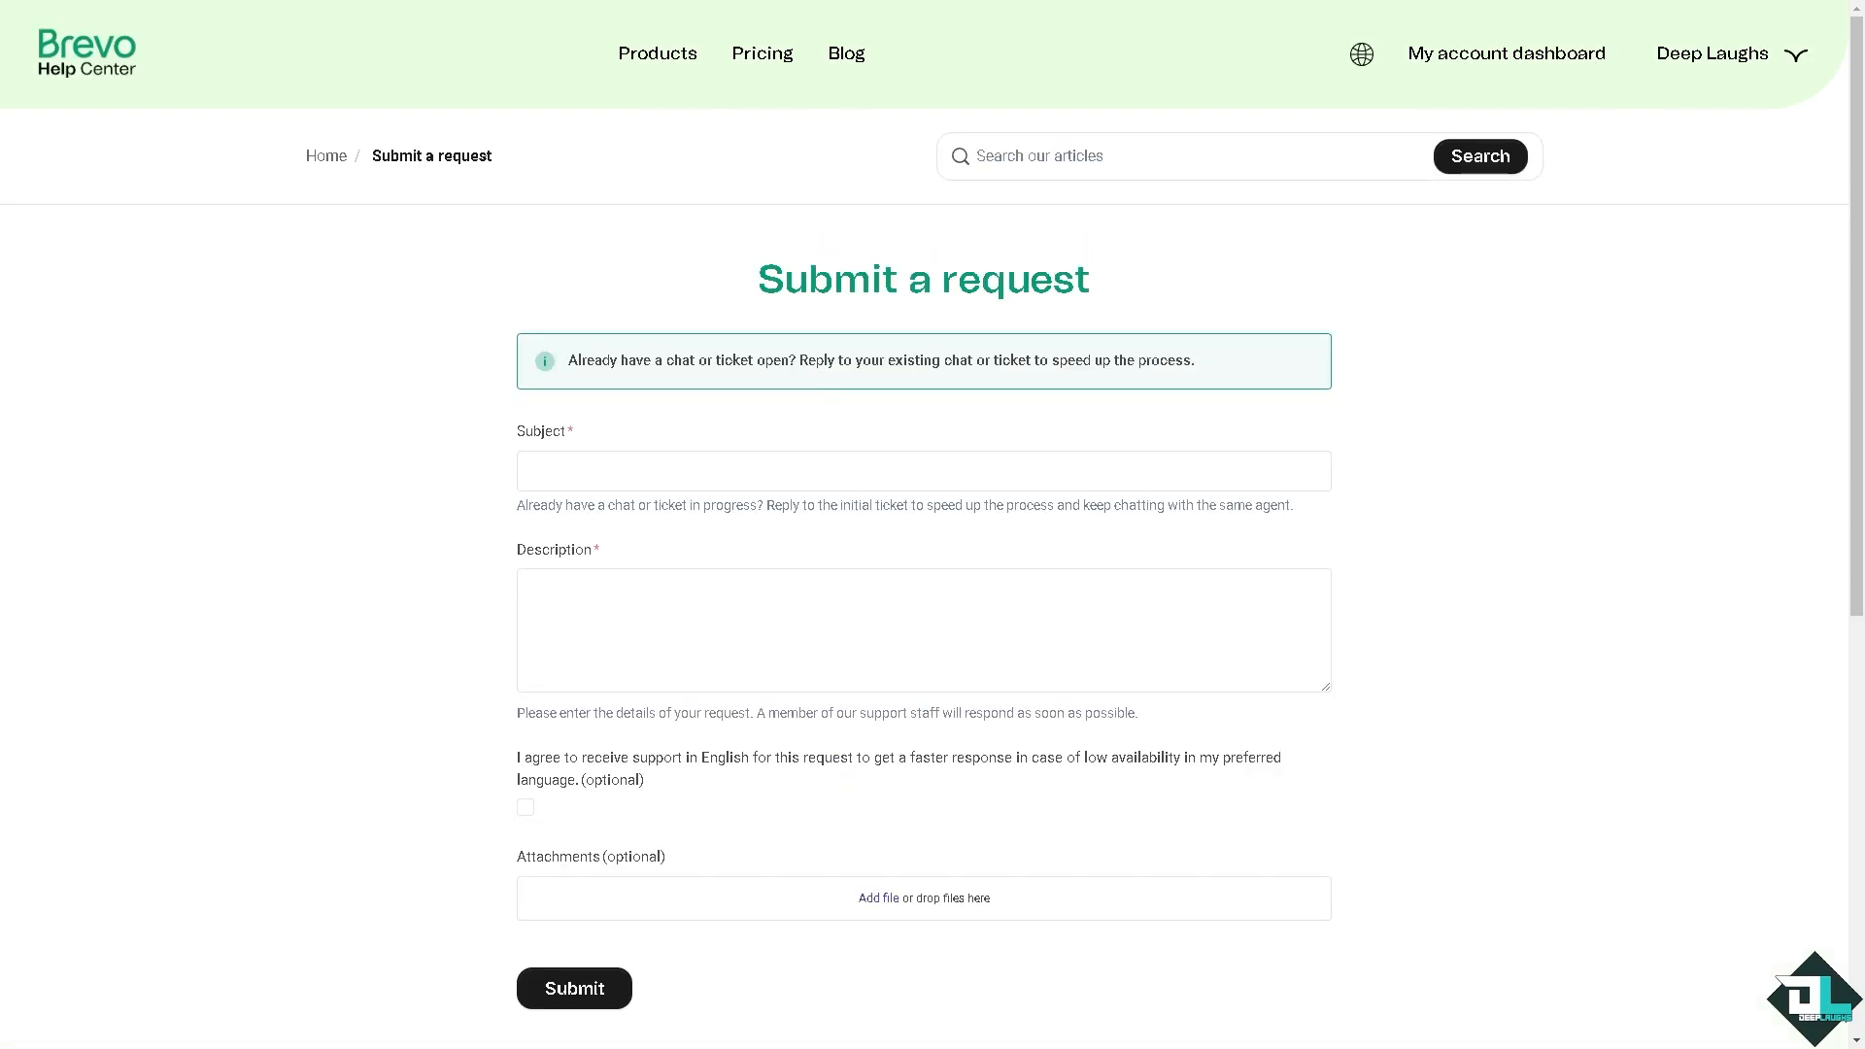
text(How to Authenticate a Domain in Brevo)
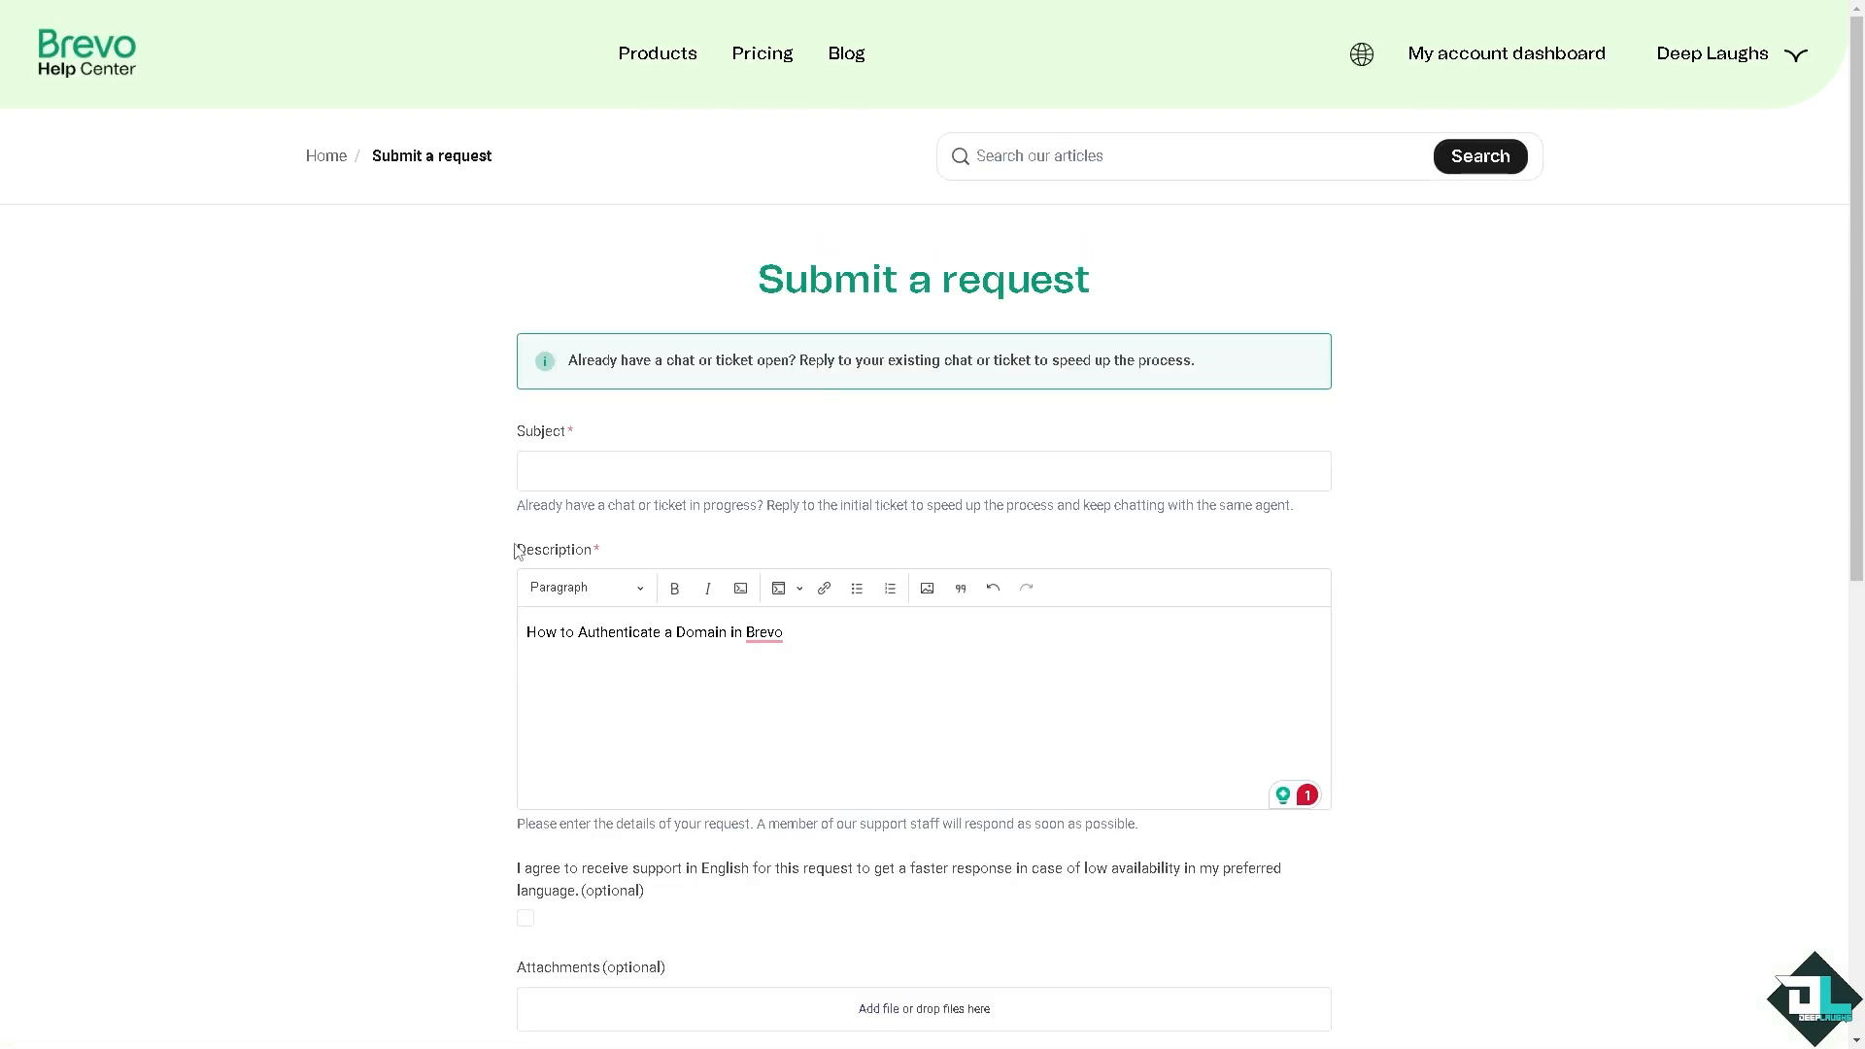
click(591, 470)
text(How to Authenticate a Domain in Brevo)
- Paste the copied Brevo thumbnail image below the description text, slightly enlarged, and agree to receive support in English for this request
click(618, 689)
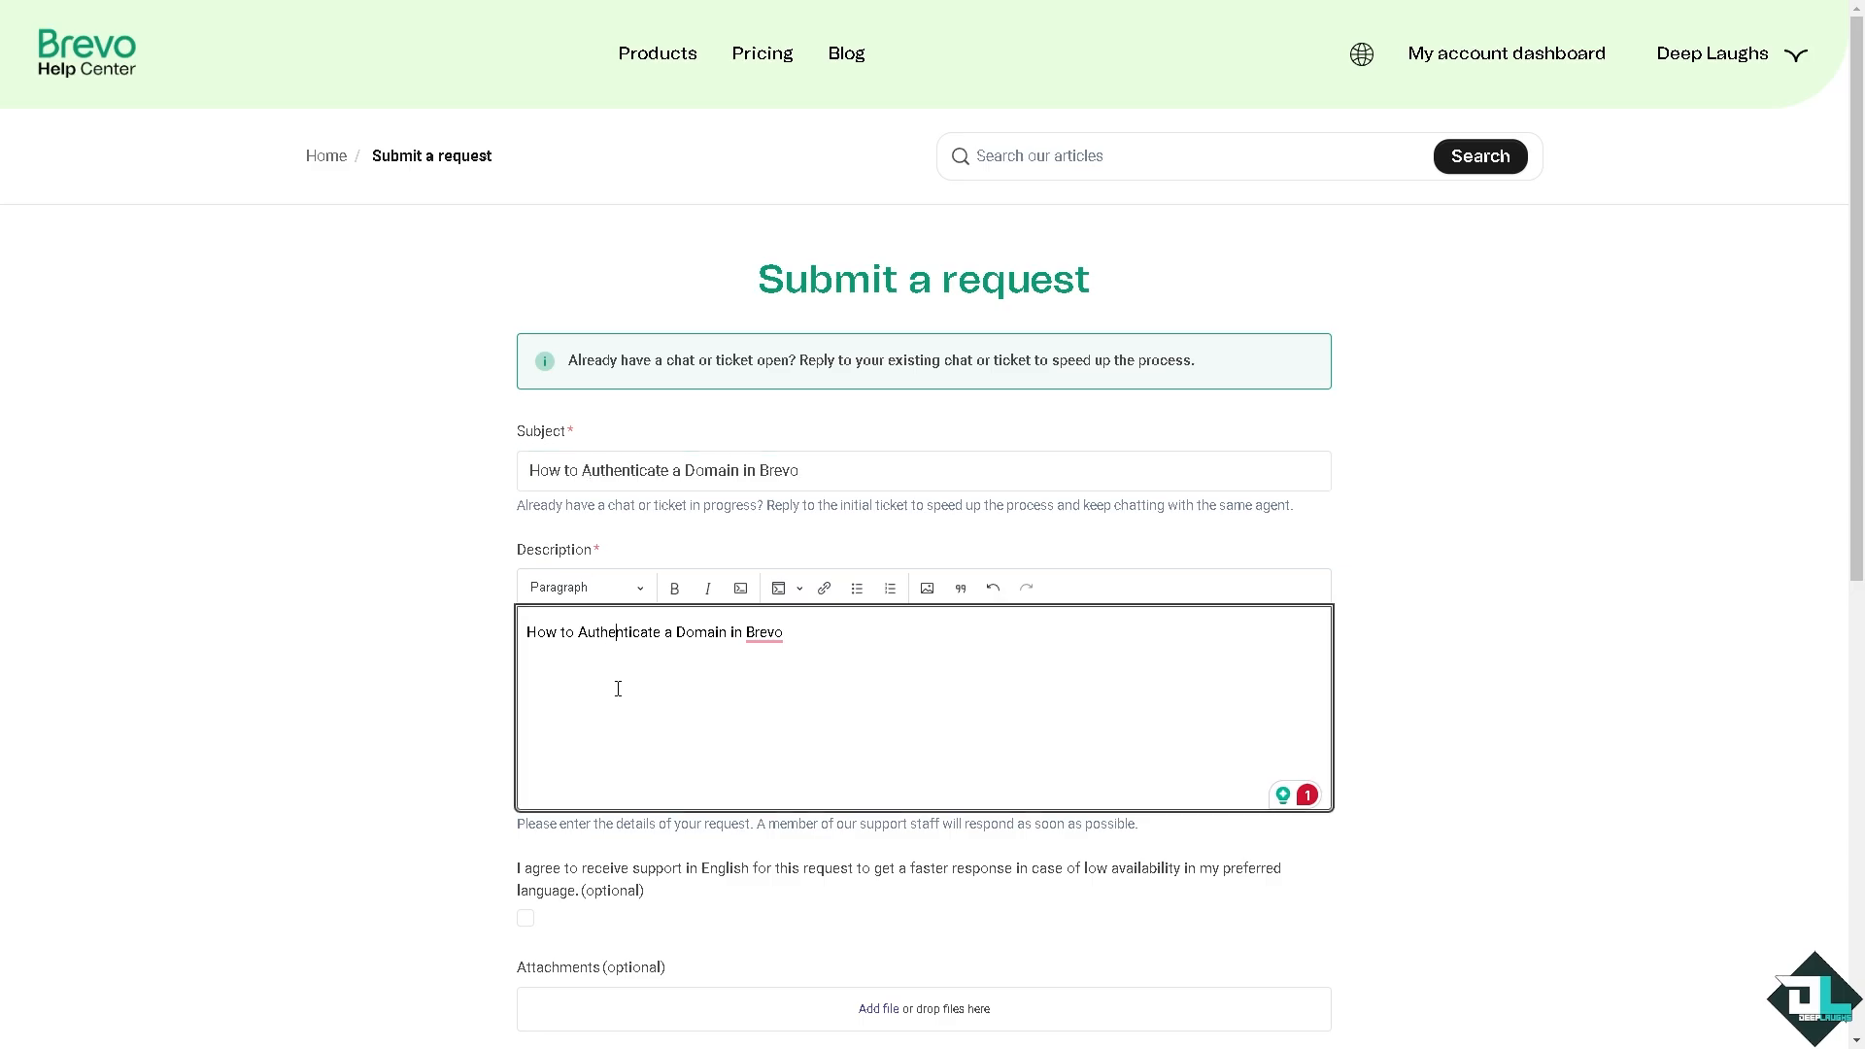
scroll(902, 631, down, 4)
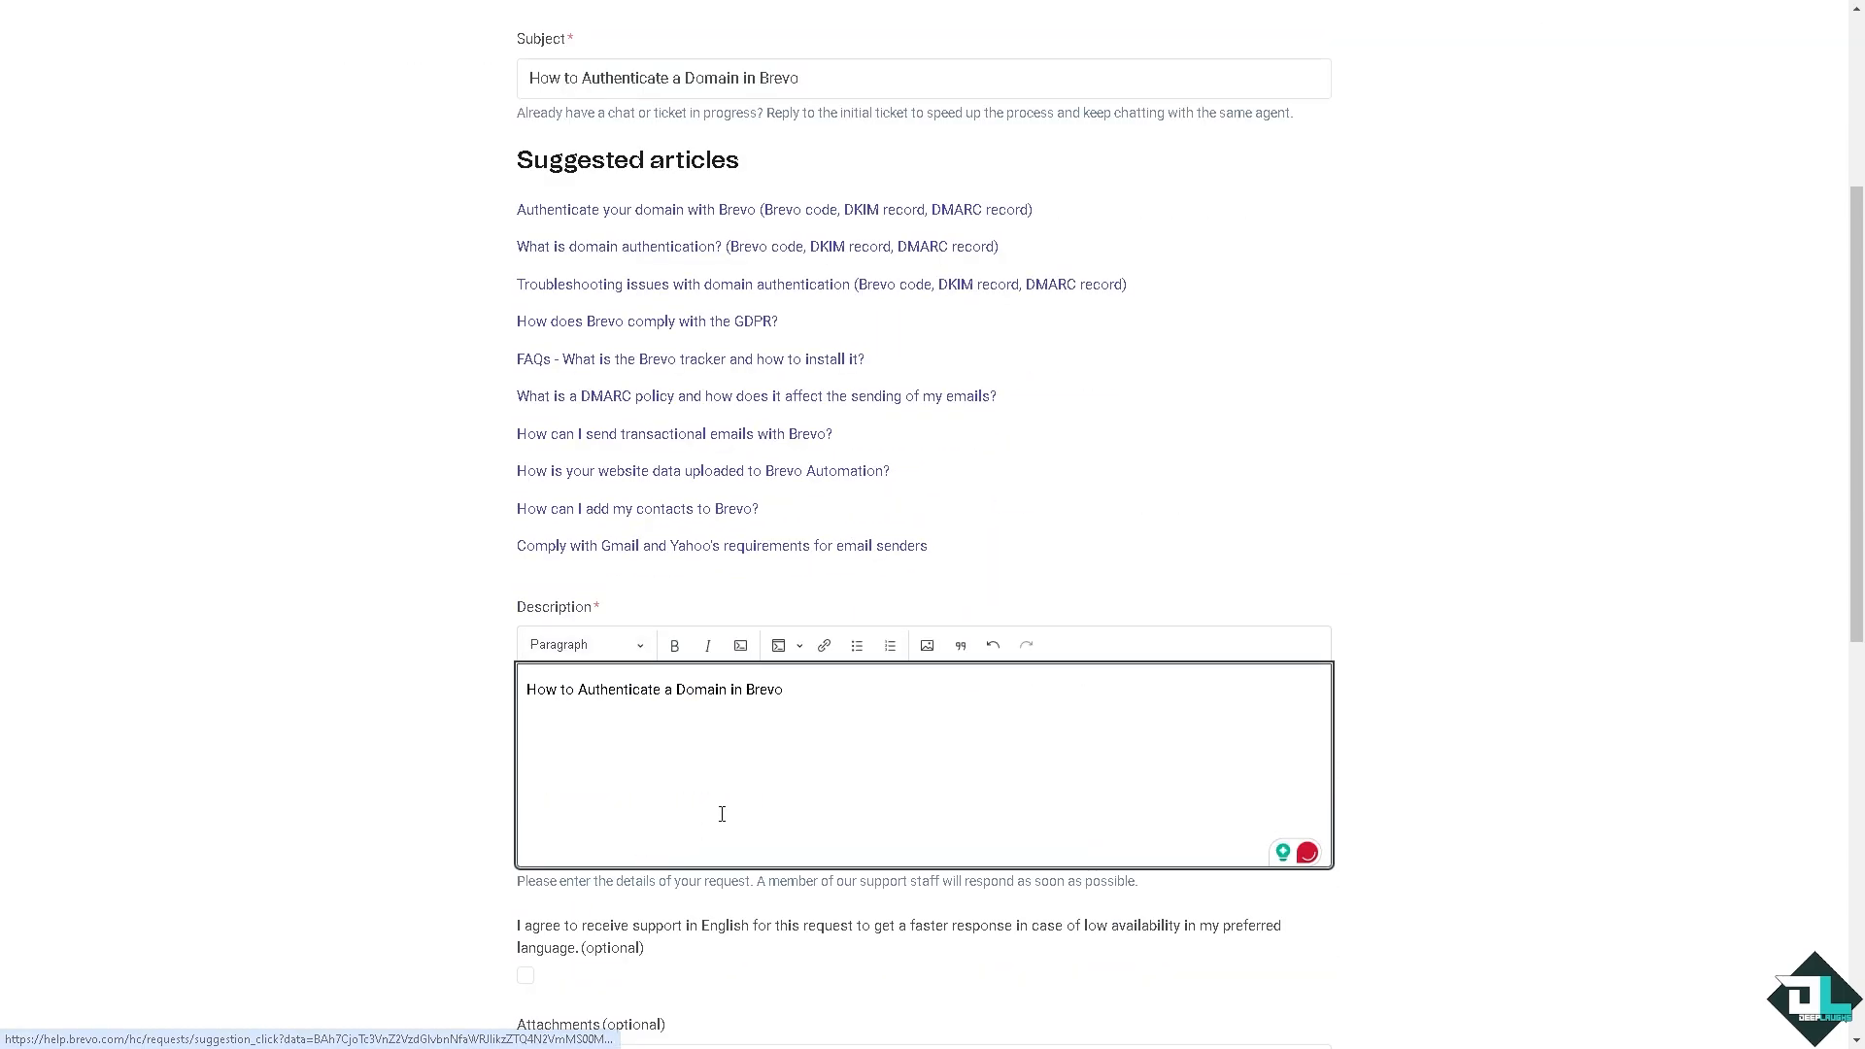
click(694, 748)
key(ctrl+v)
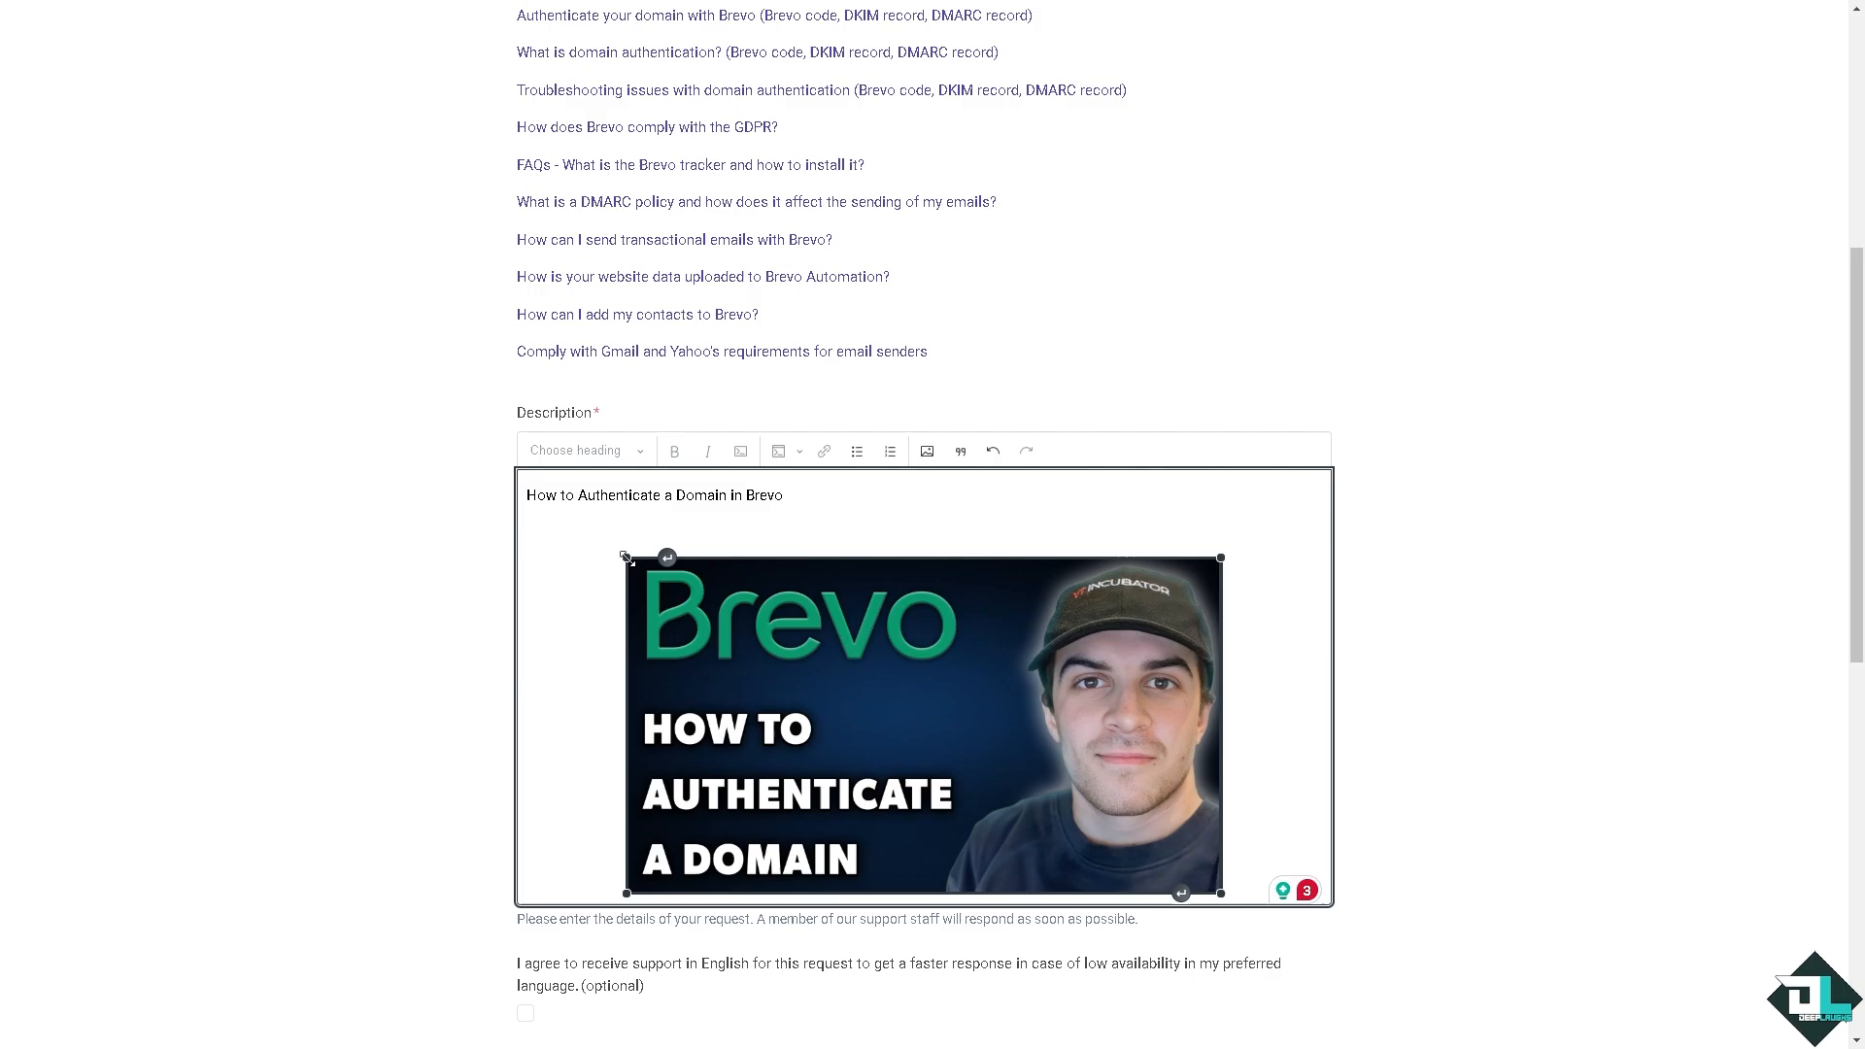
drag(627, 563, 552, 521)
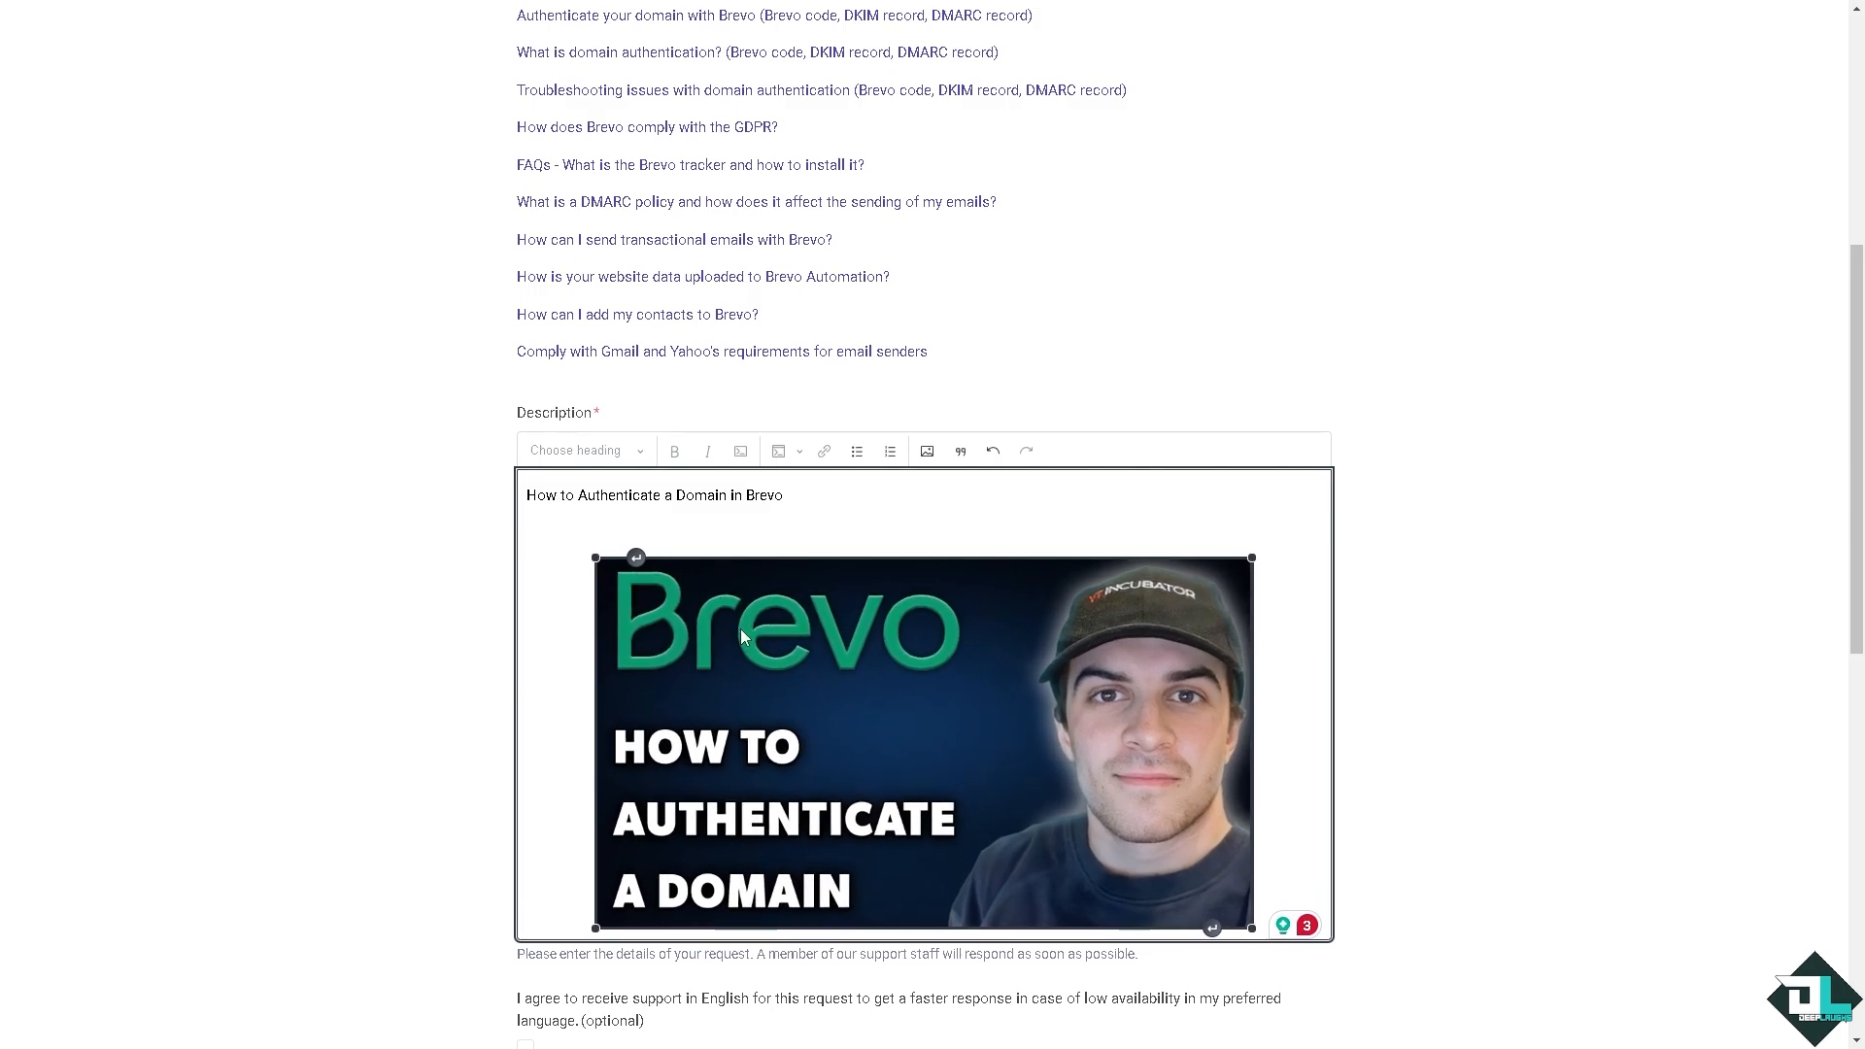
scroll(744, 659, down, 3)
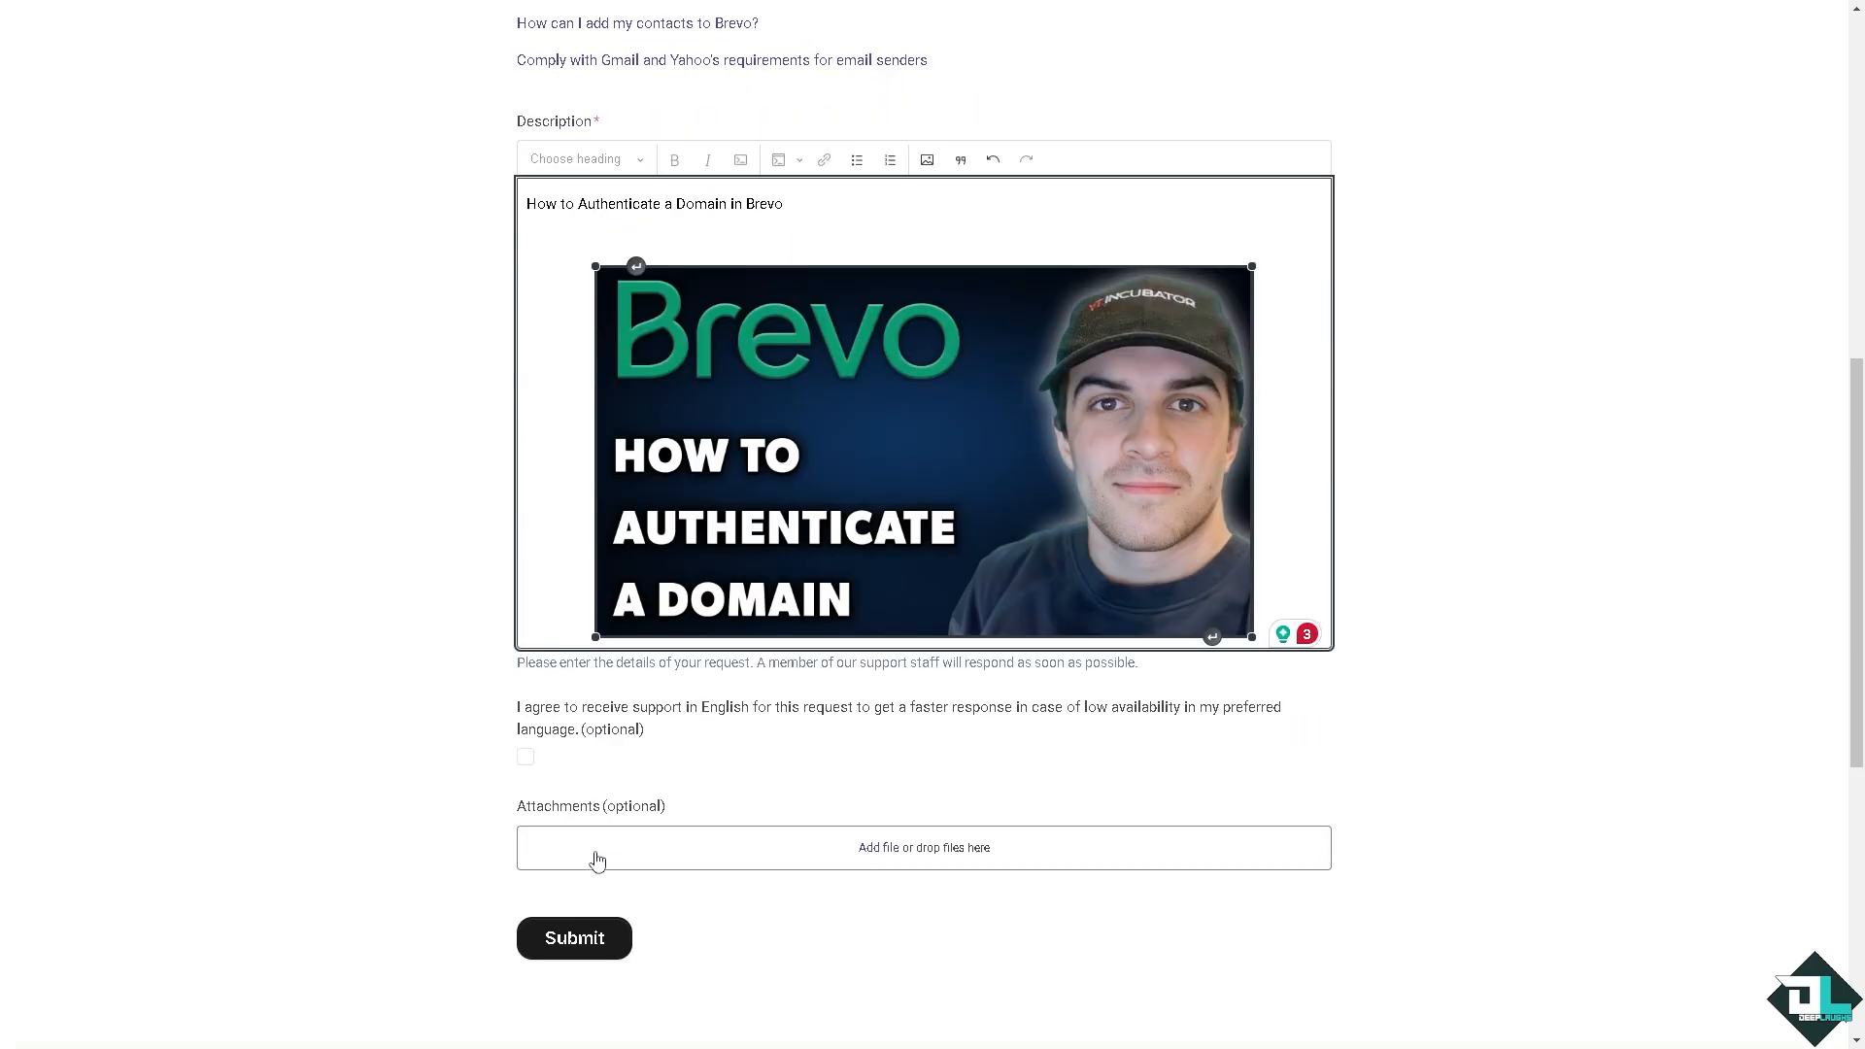
click(526, 757)
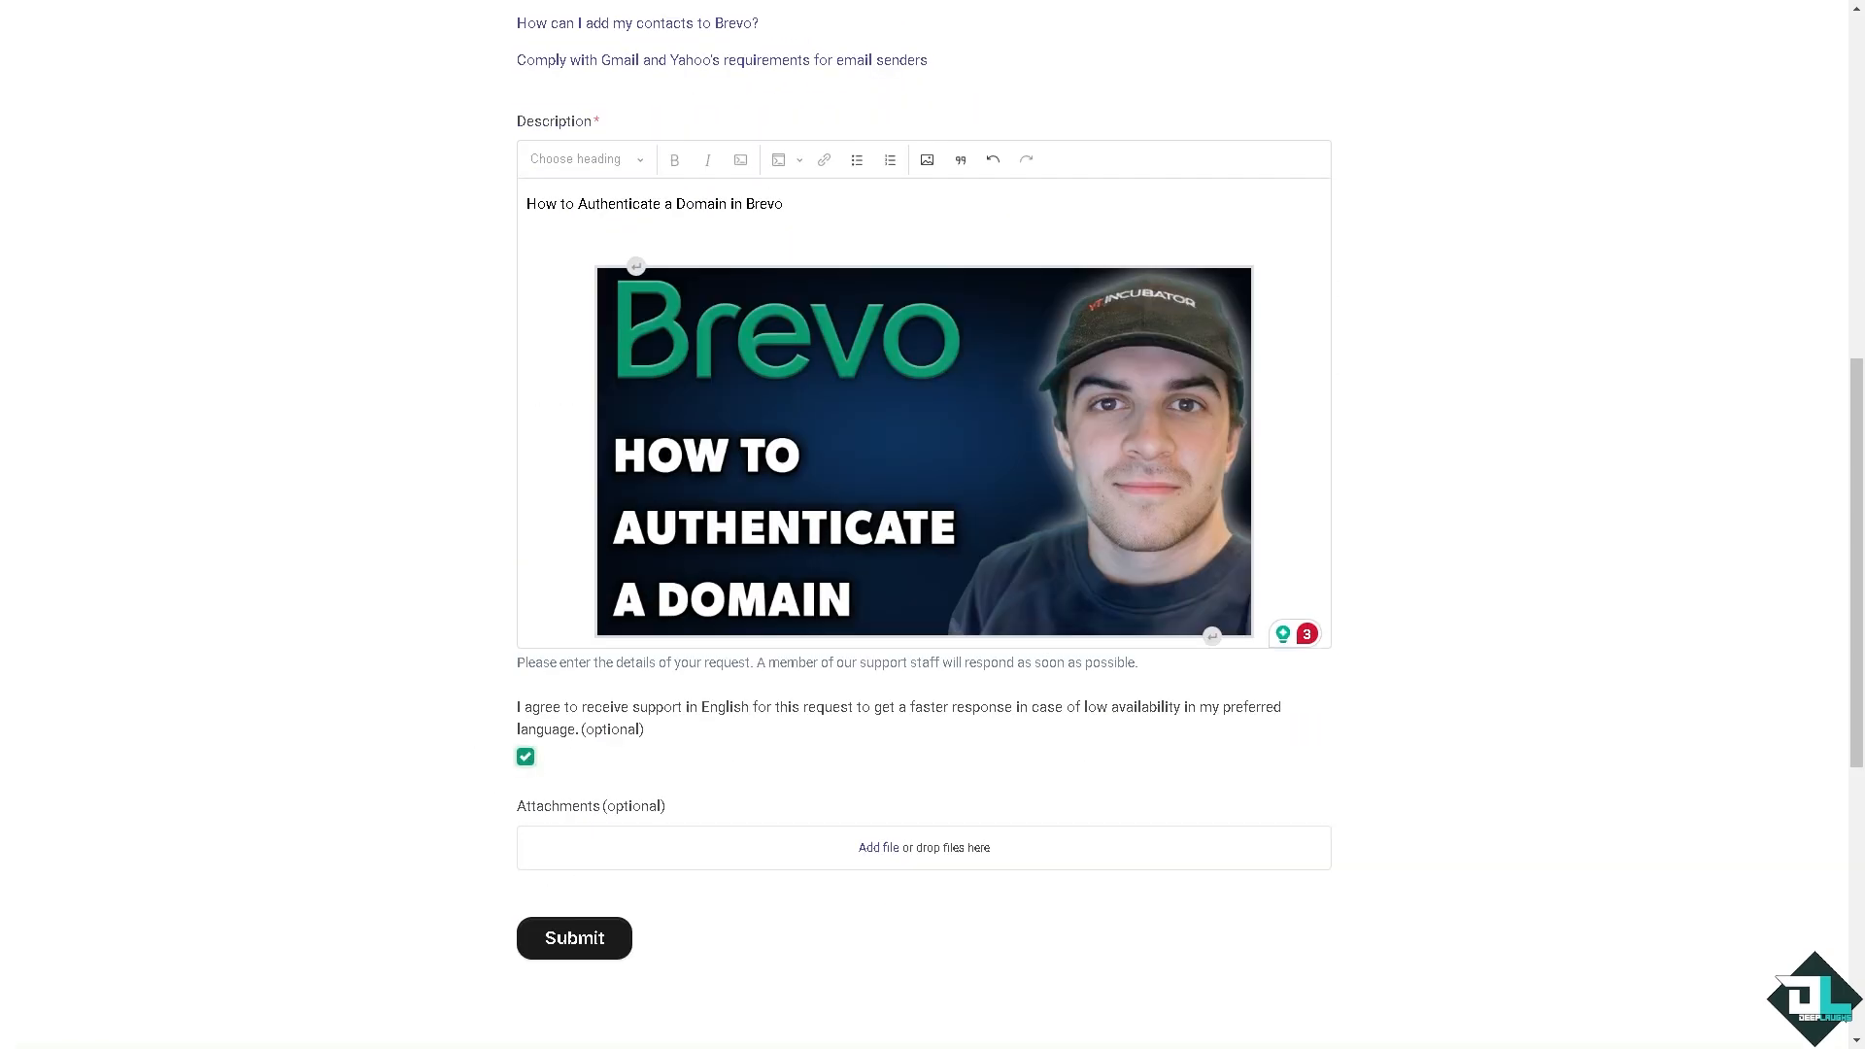